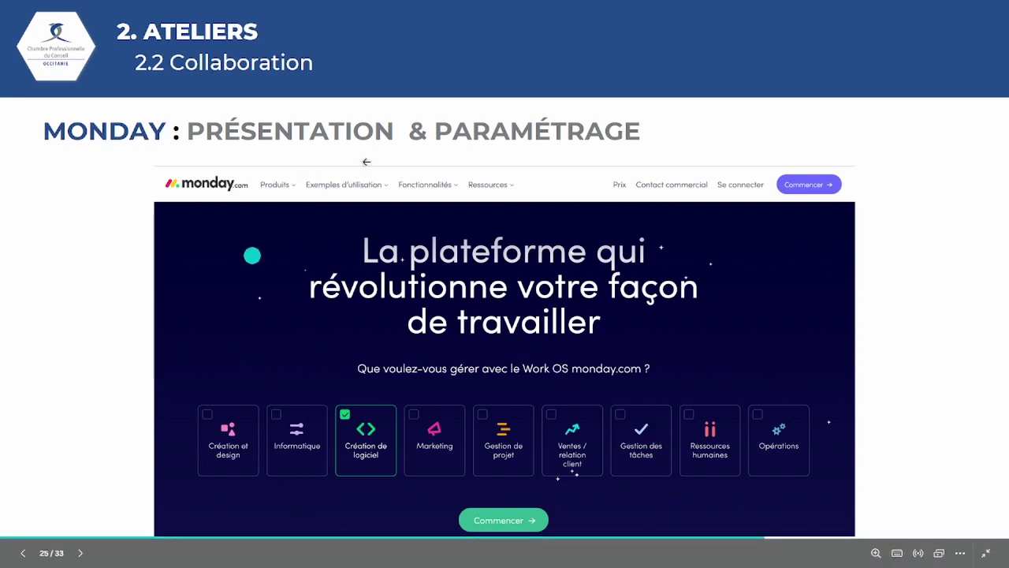
# Advance the presentation from slide 25 to slide 26, the monday login screenshot with the bookmark tip
pyautogui.click(906, 277)
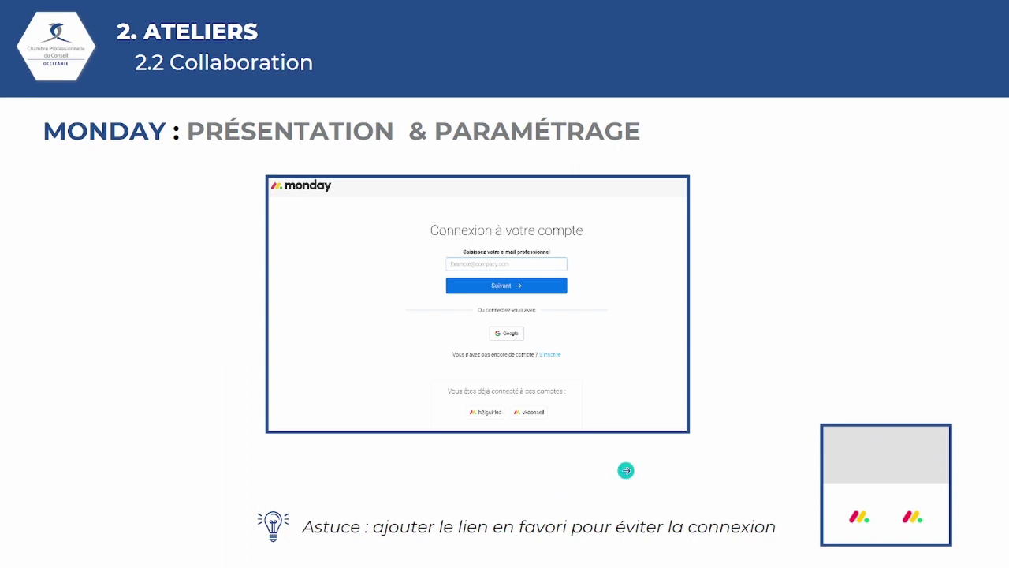
# Advance to slide 27, 'MONDAY : Fonctionnalités (démo en ligne)', showing the Test - Formation board
pyautogui.click(879, 265)
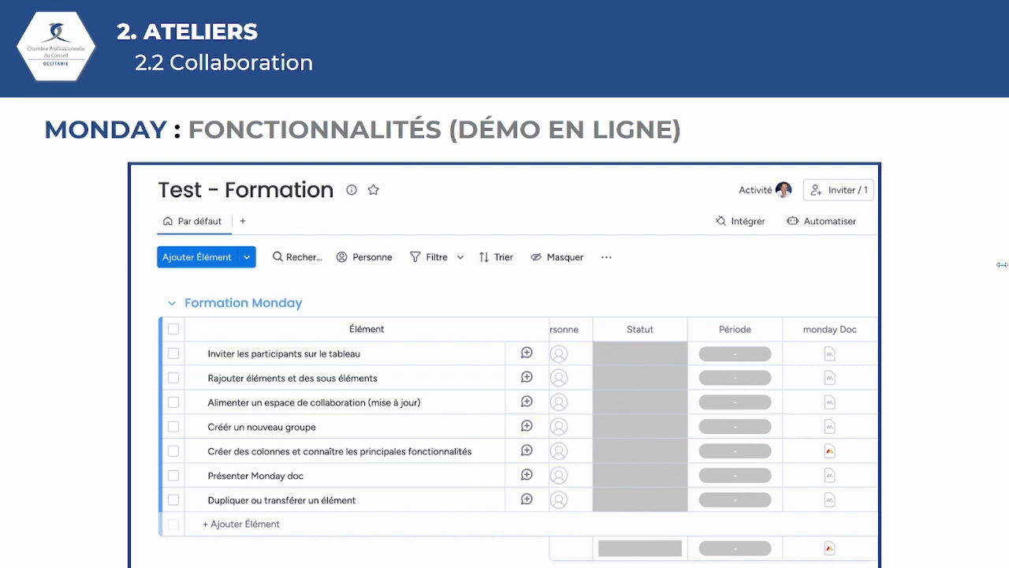
# Switch from the slideshow to the live monday board's Inviter guest dialog
pyautogui.moveTo(509, 560)
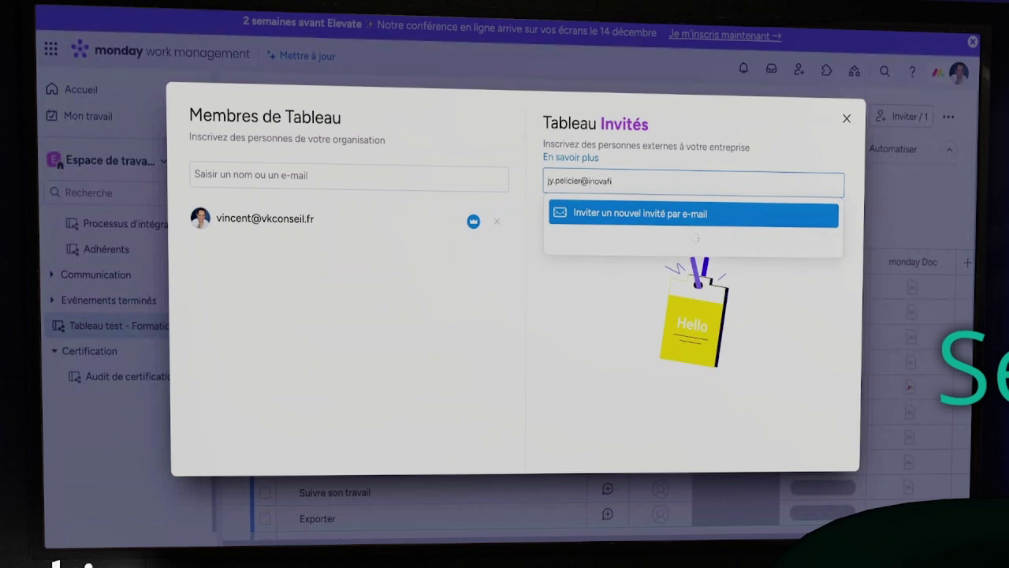
# Invite a suggested contact and a company contact e-mail address as board guests
pyautogui.press('Return')
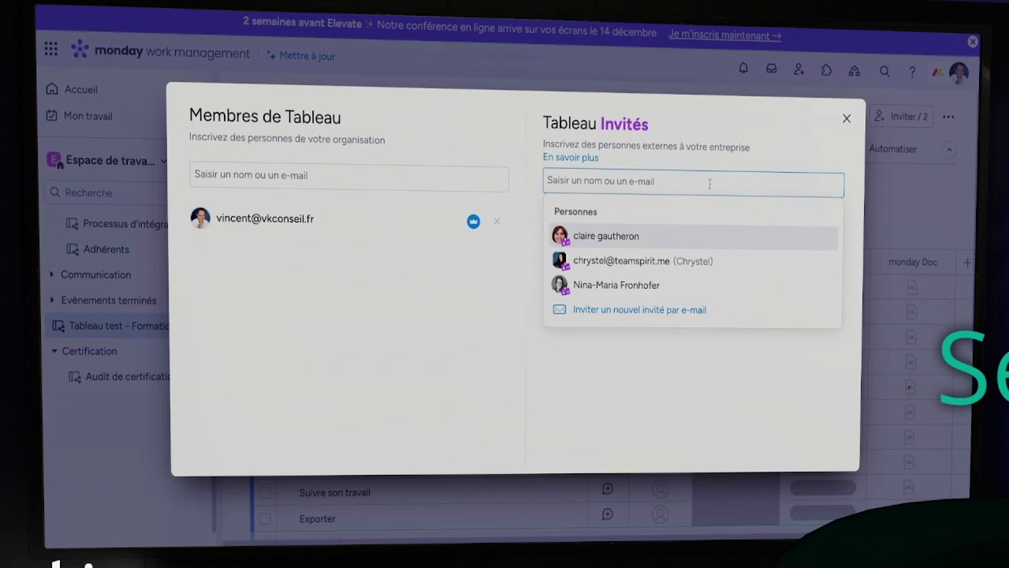
pyautogui.write('direction')
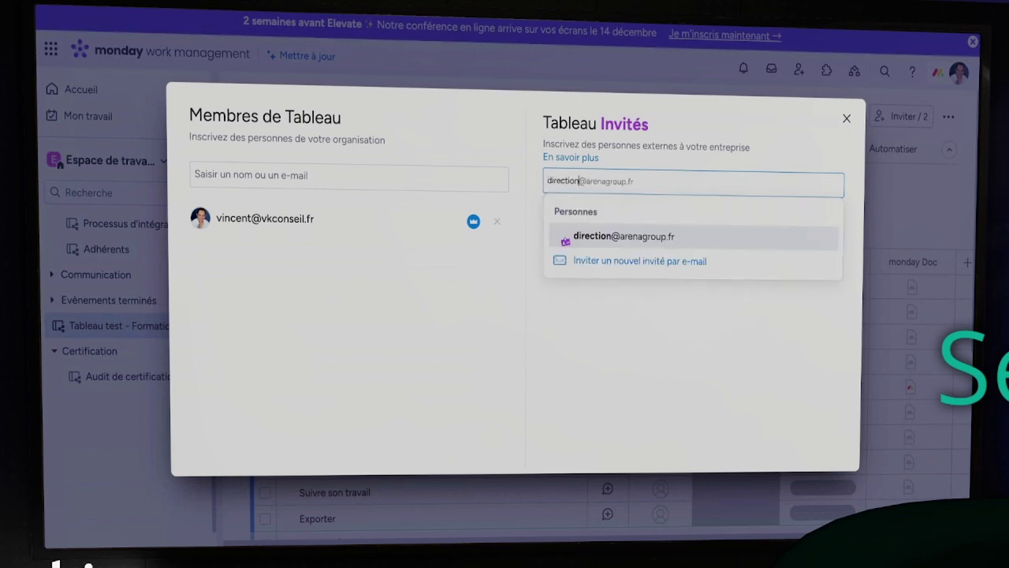
pyautogui.click(705, 236)
pyautogui.click(670, 183)
pyautogui.write('gm')
pyautogui.press('BackSpace')
pyautogui.press('BackSpace')
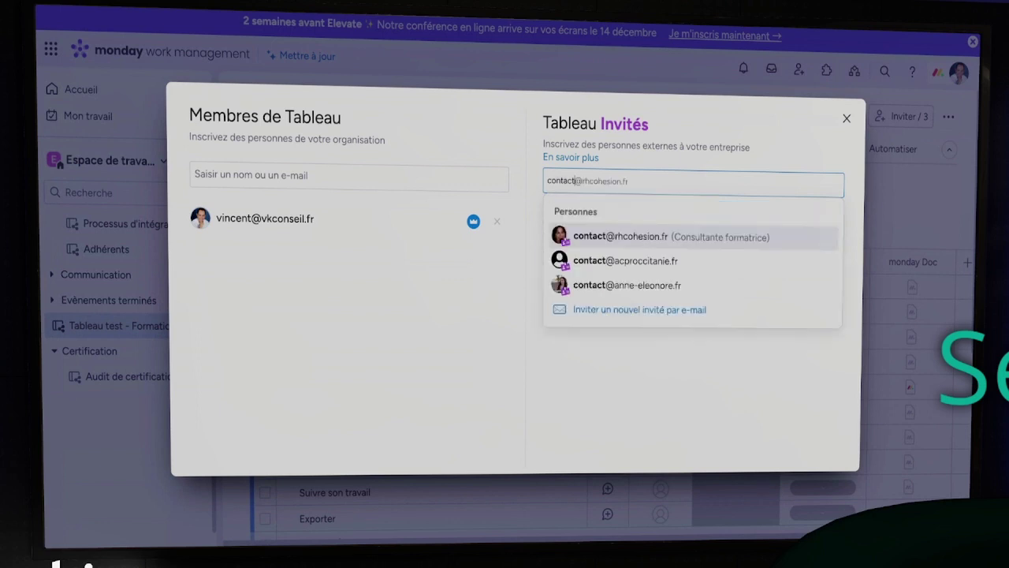
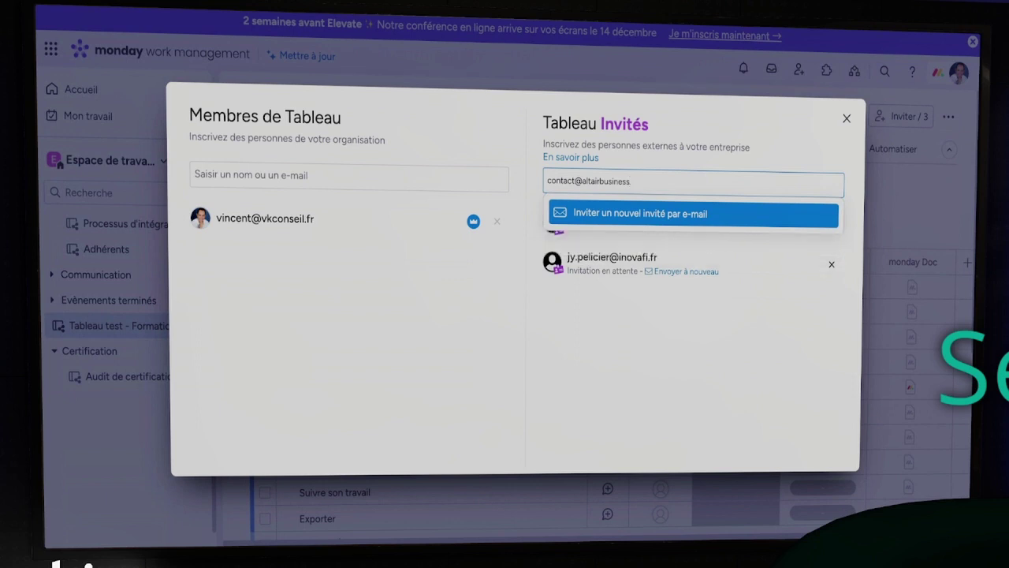
pyautogui.press('Return')
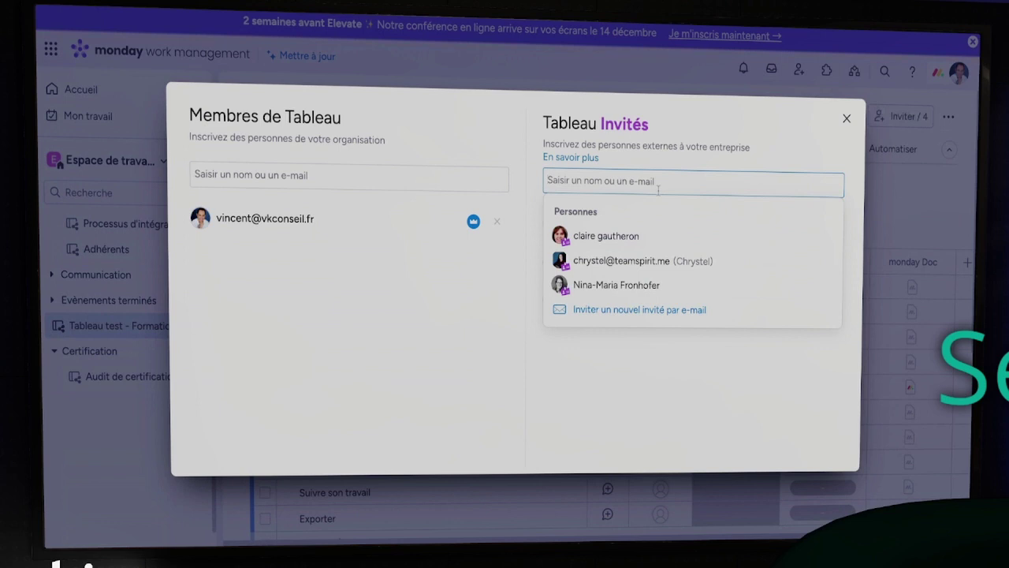
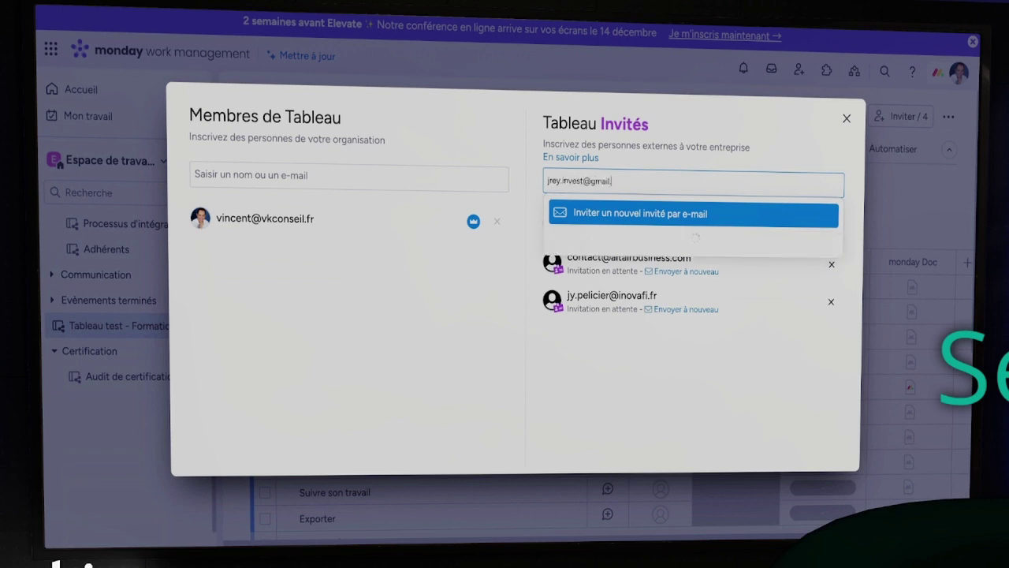
# Invite a Gmail address and another suggested person as guests, bringing invites to 5
pyautogui.press('Return')
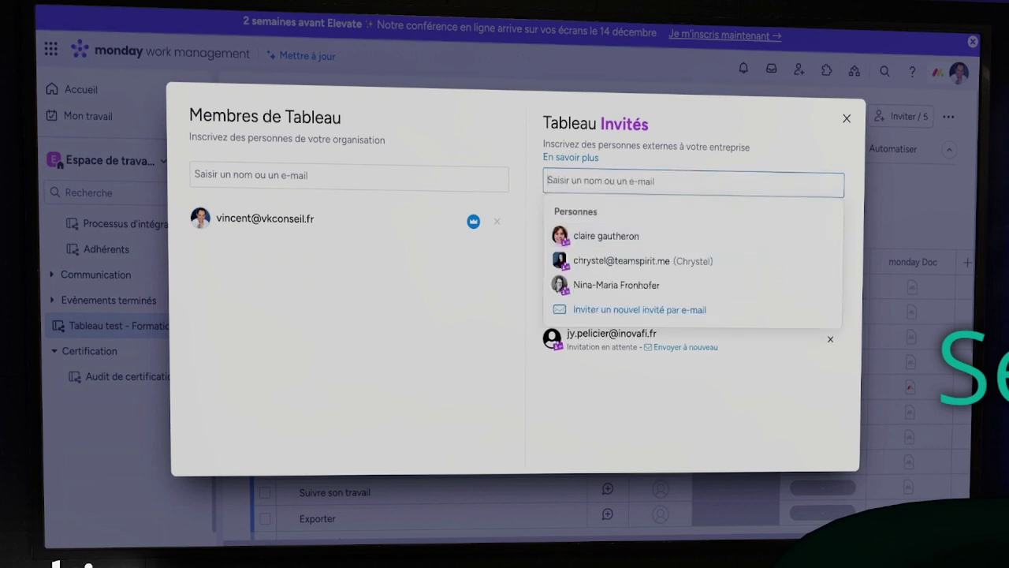
pyautogui.write('anne')
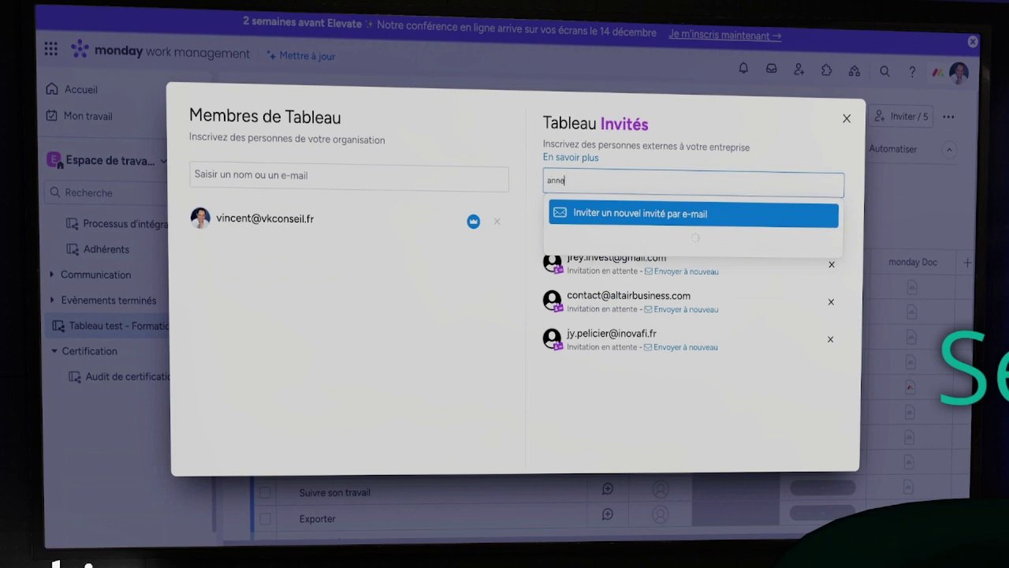
pyautogui.click(631, 260)
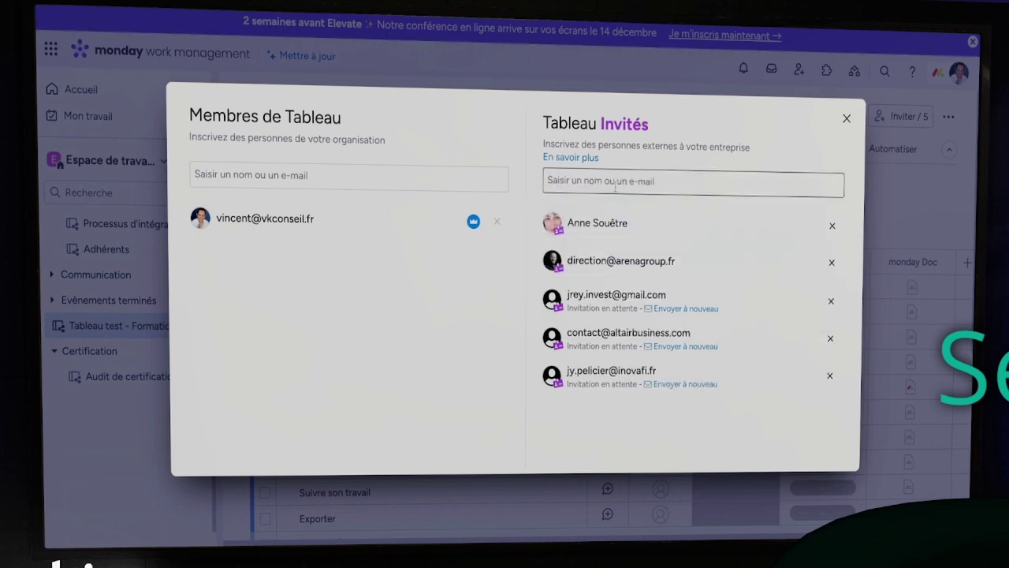
pyautogui.click(615, 182)
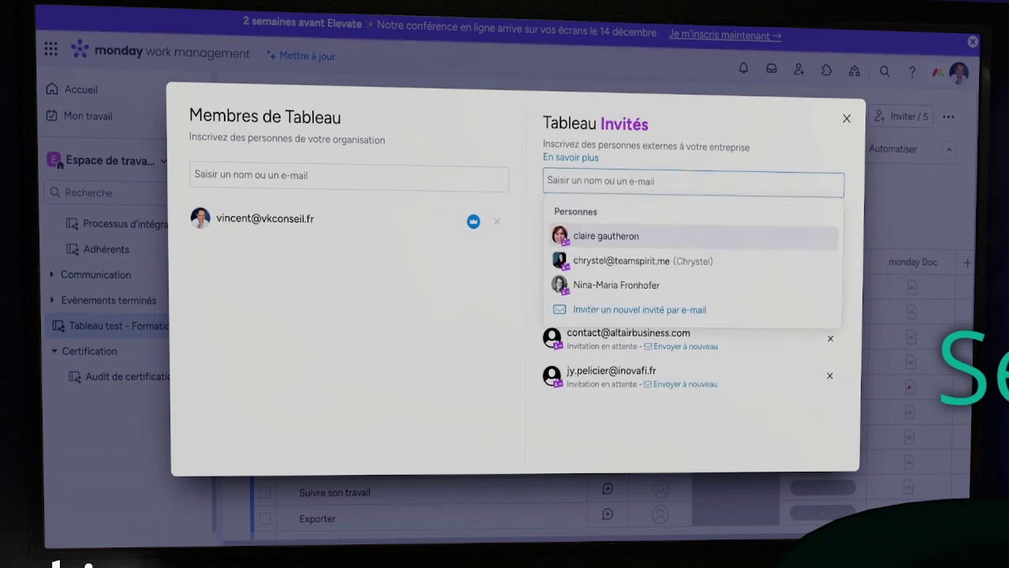
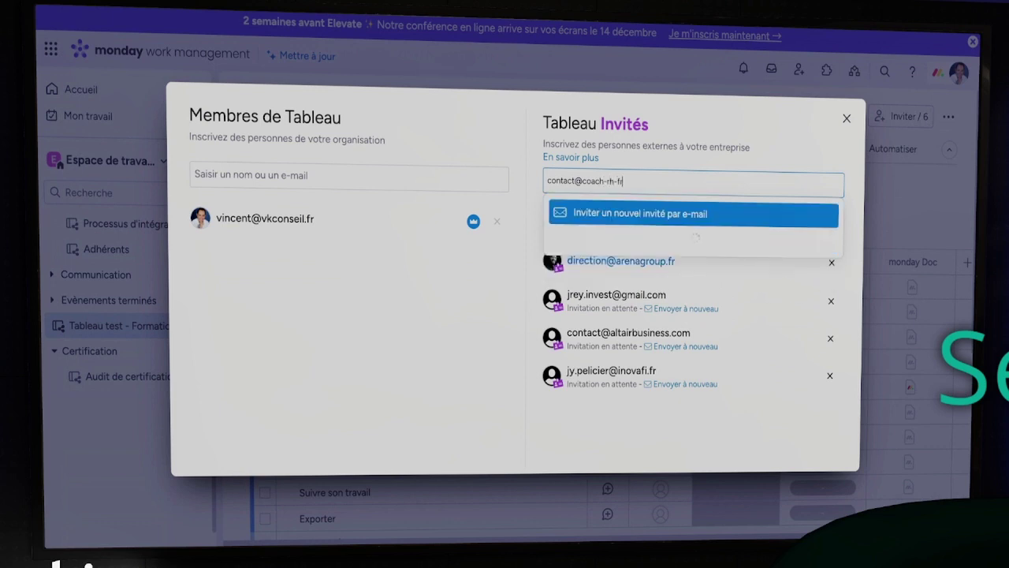
# Invite the HR coaching contact's e-mail, raising invites to 7, and begin typing another contact address
pyautogui.press('Return')
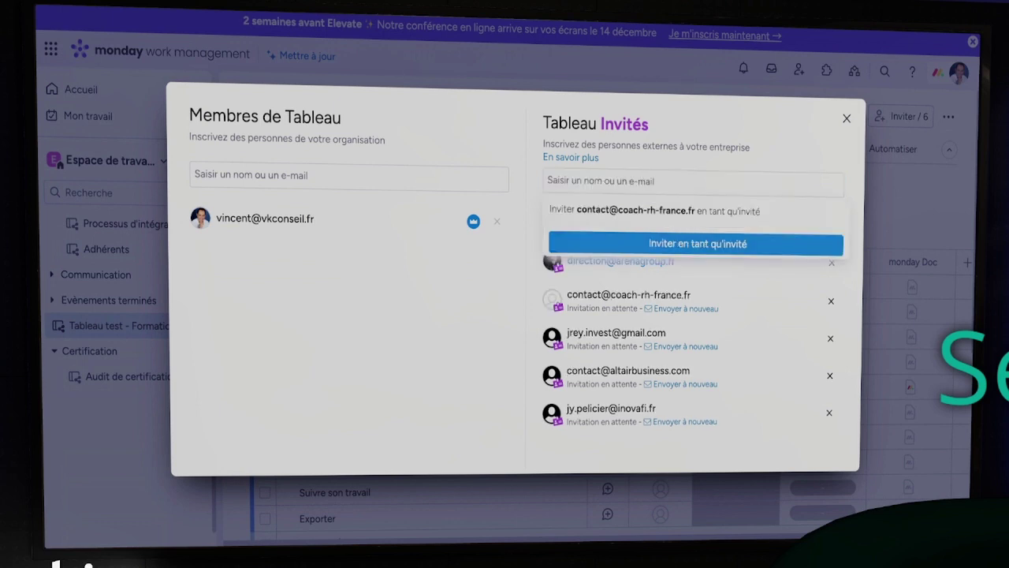
pyautogui.click(623, 184)
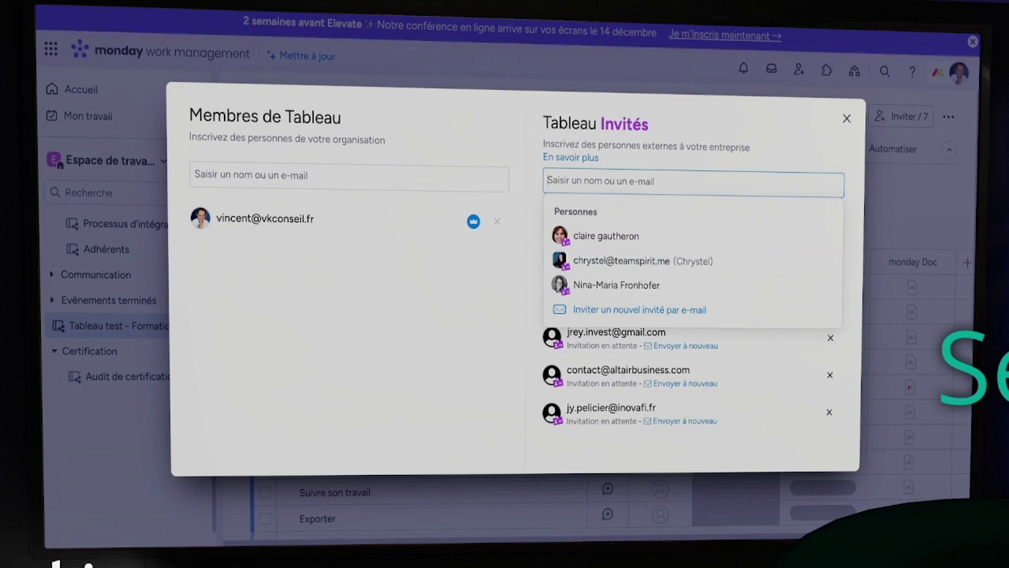
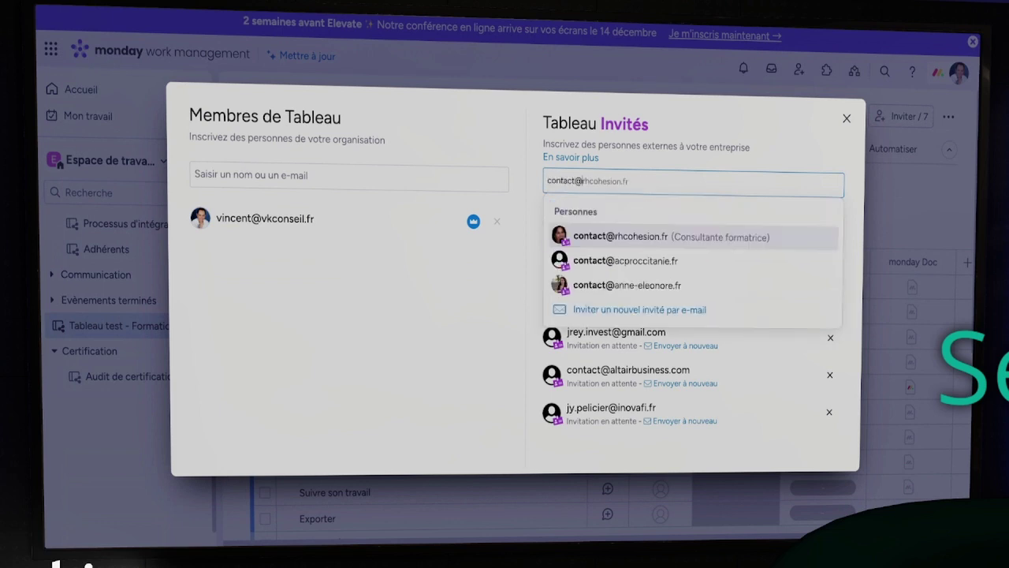
pyautogui.click(584, 181)
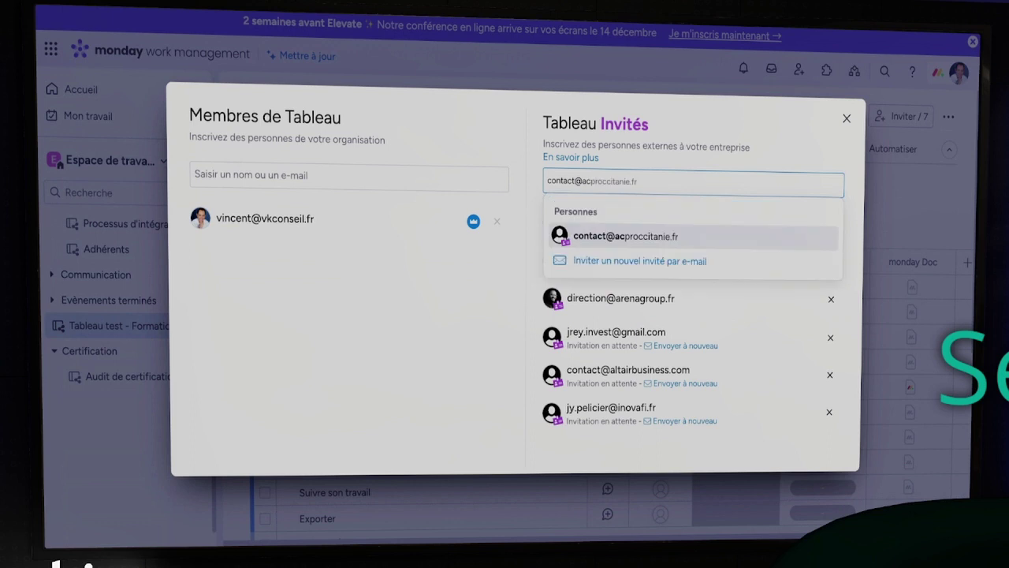
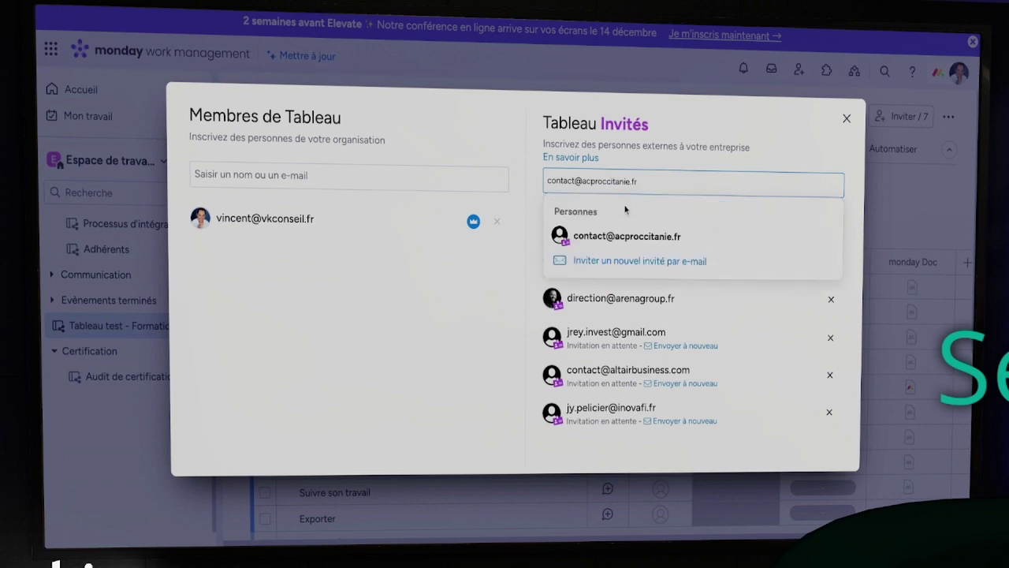
# Invite the suggested contact and a newly typed guest e-mail to the board
pyautogui.click(631, 234)
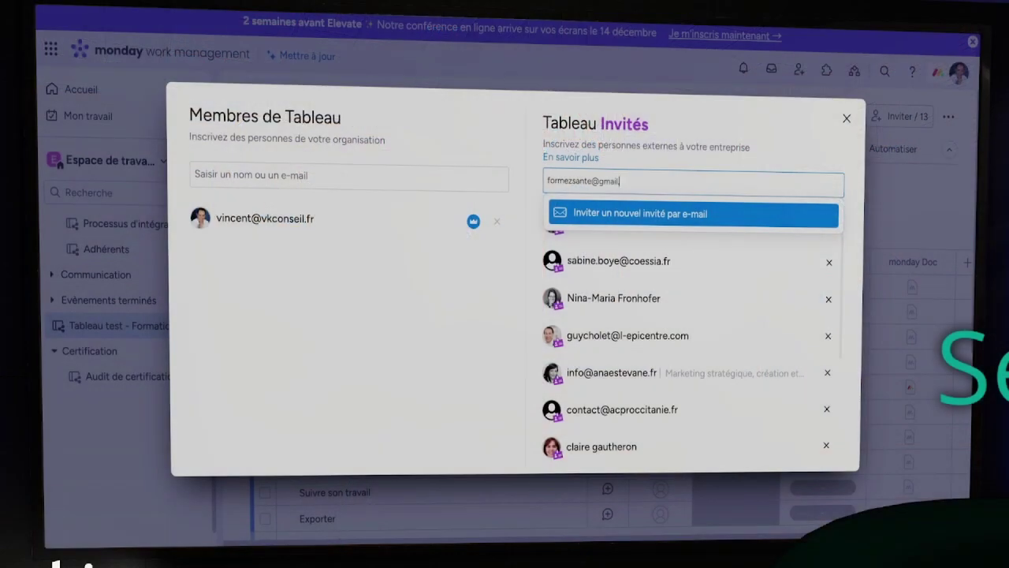
pyautogui.write('cmo')
pyautogui.press('BackSpace')
pyautogui.press('BackSpace')
pyautogui.write('om')
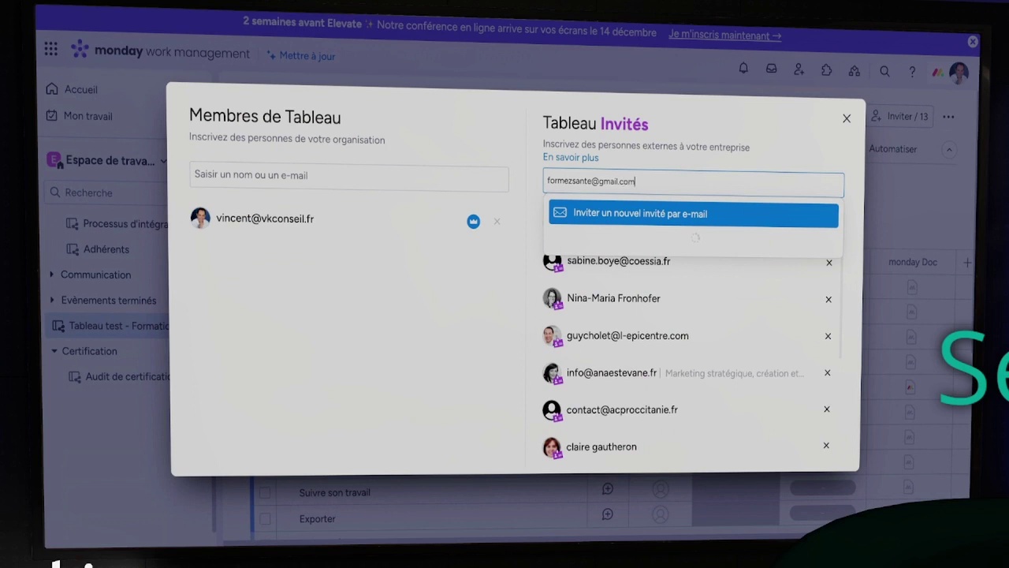
pyautogui.press('Return')
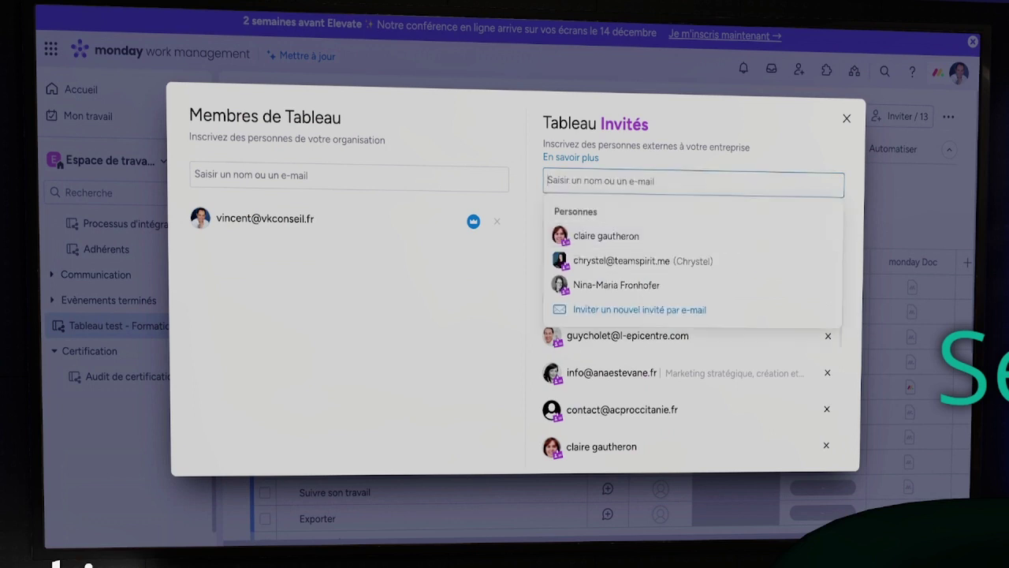
# Add two suggested people and one typed address as guests, reaching 17 invites
pyautogui.write('viven')
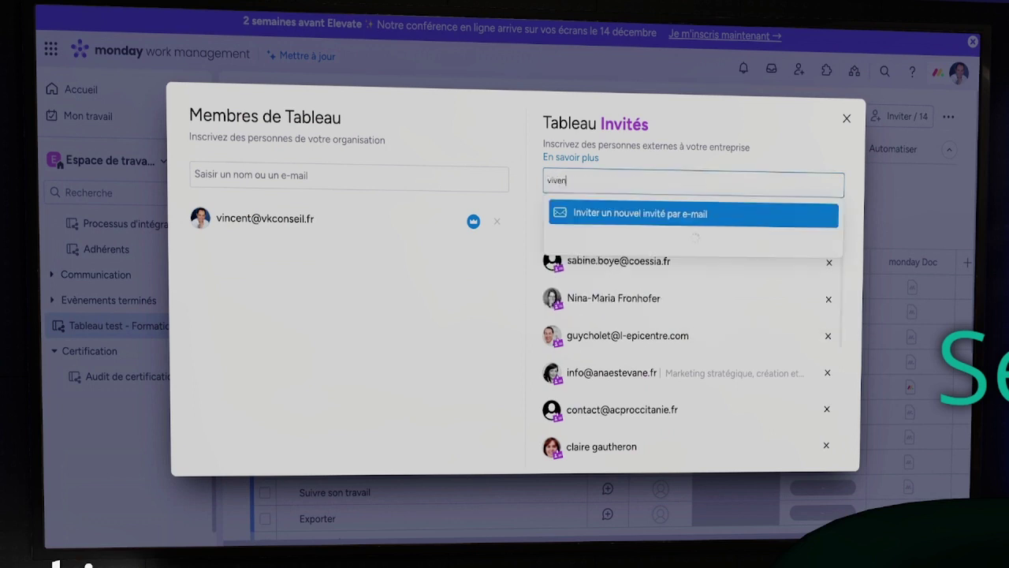
pyautogui.click(605, 231)
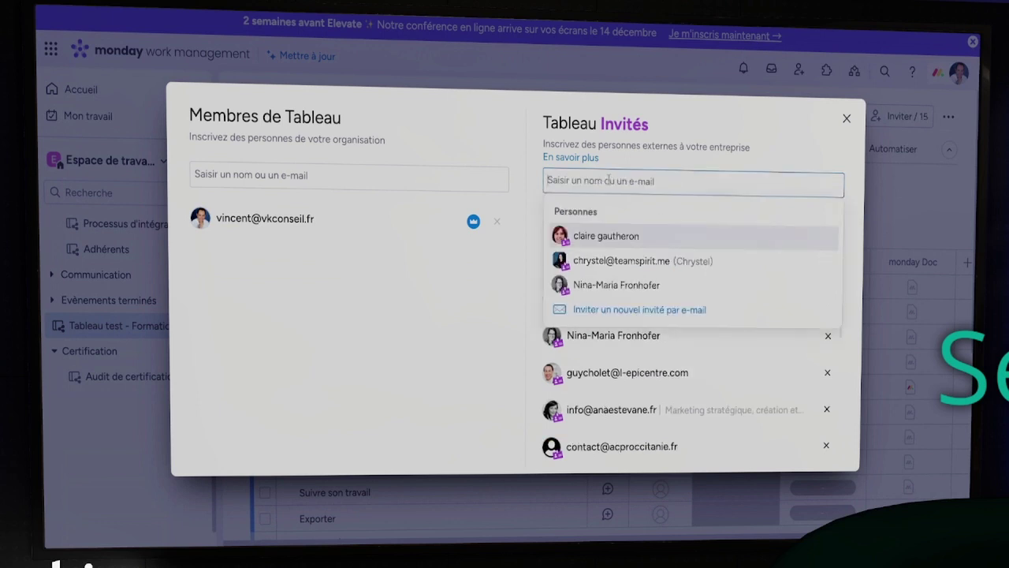
pyautogui.write('sandra')
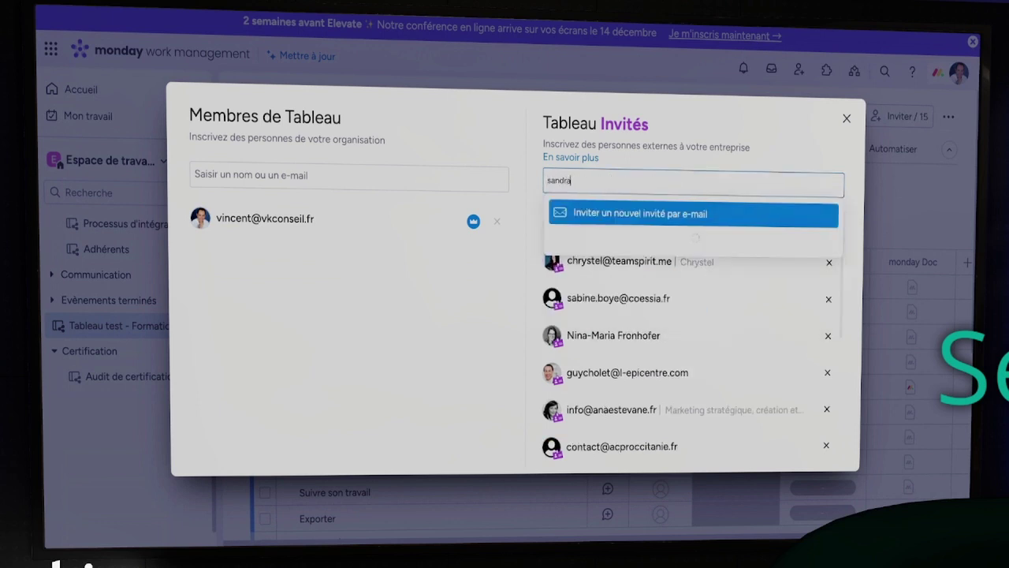
pyautogui.click(612, 239)
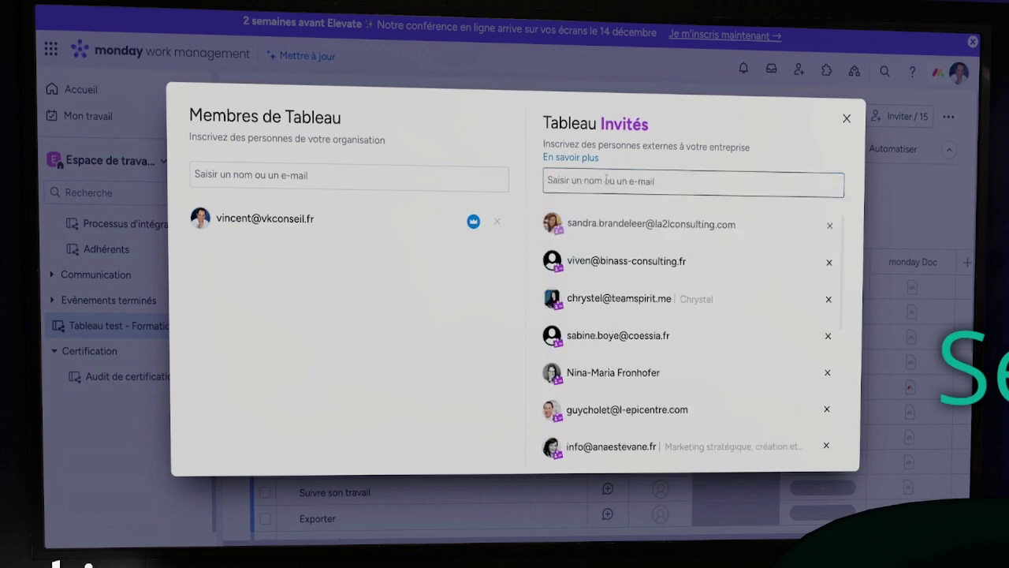
pyautogui.click(606, 179)
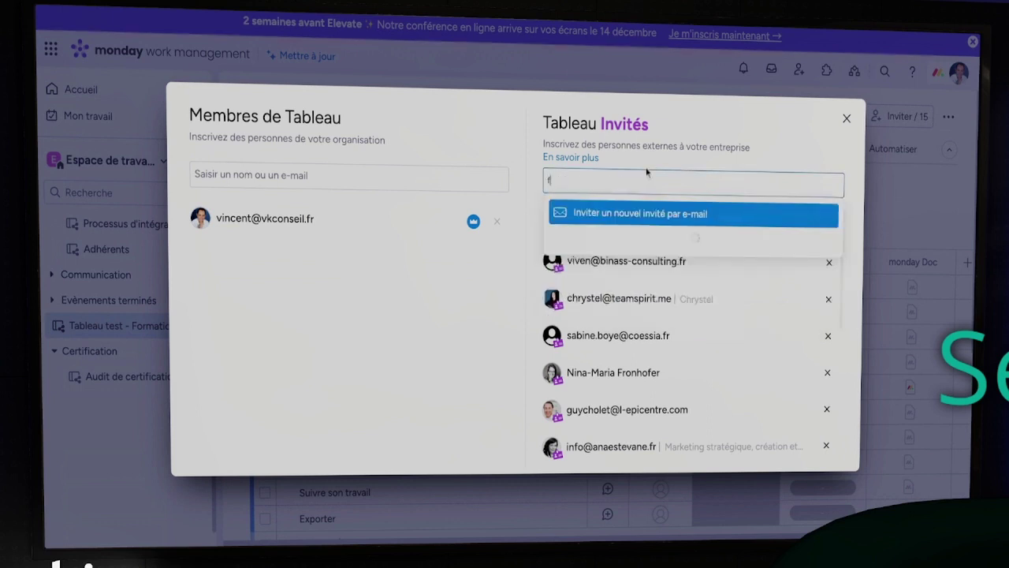
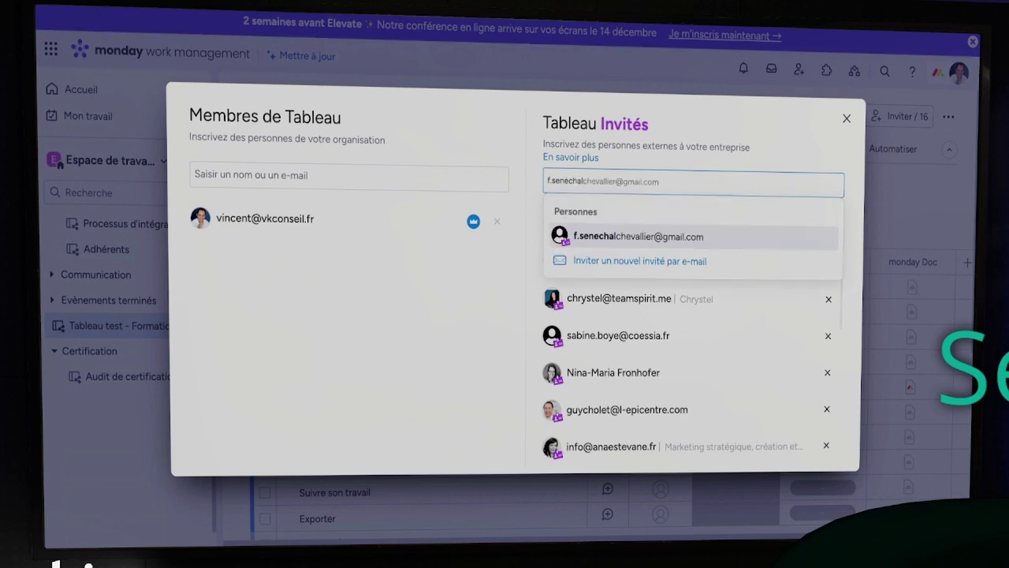
pyautogui.press('Return')
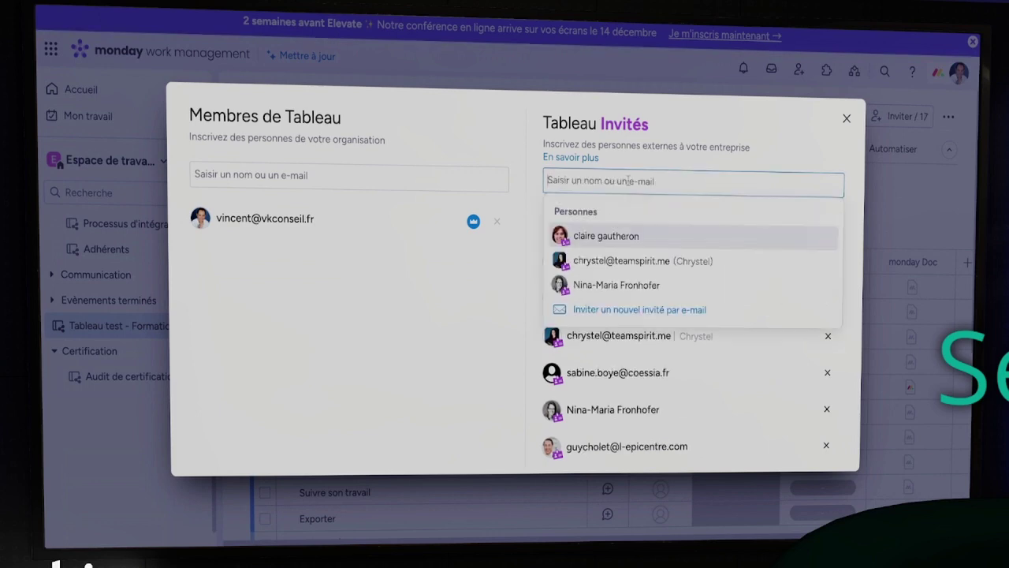
pyautogui.click(845, 119)
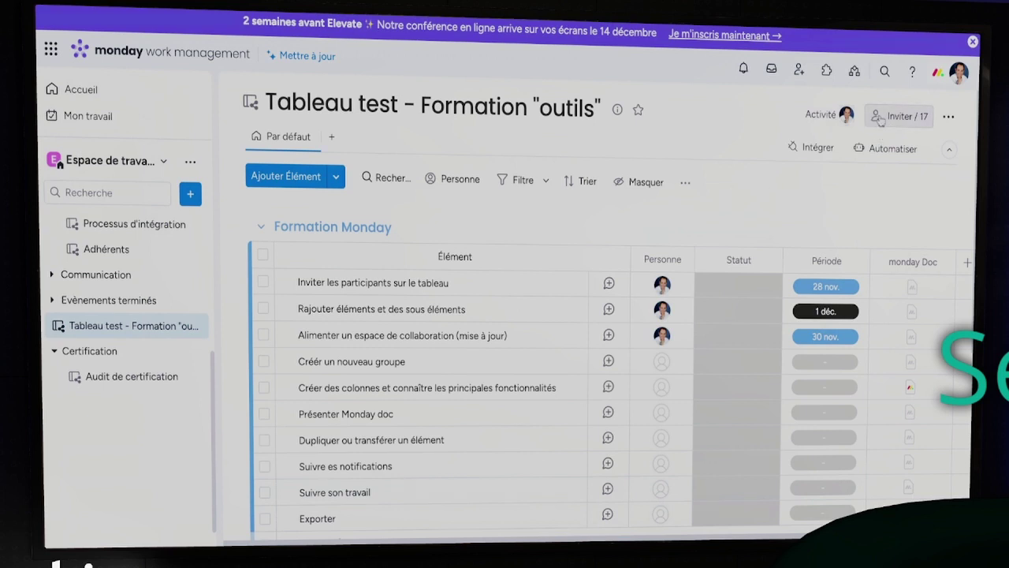
pyautogui.click(880, 119)
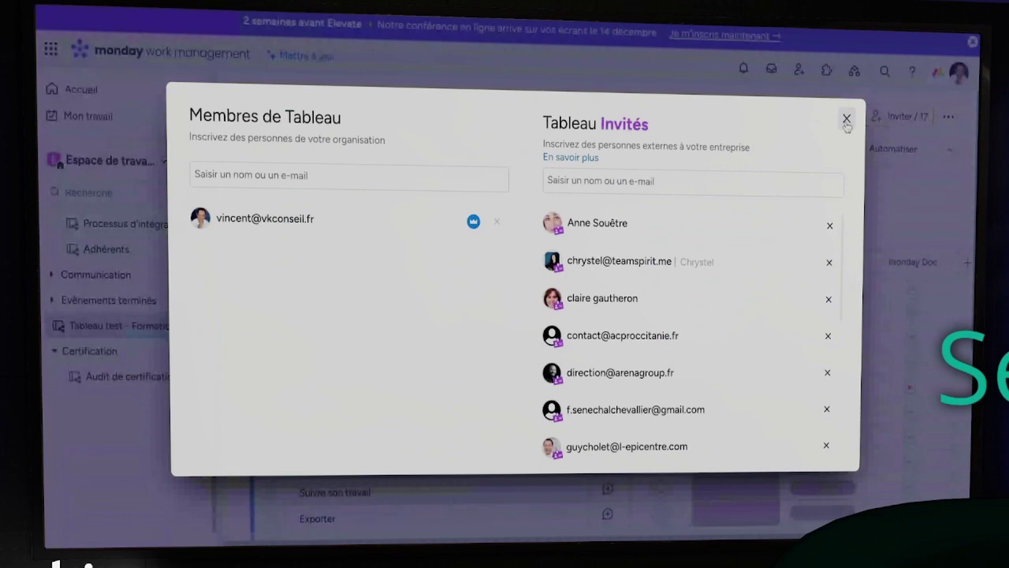
pyautogui.scroll(-5, 773, 363)
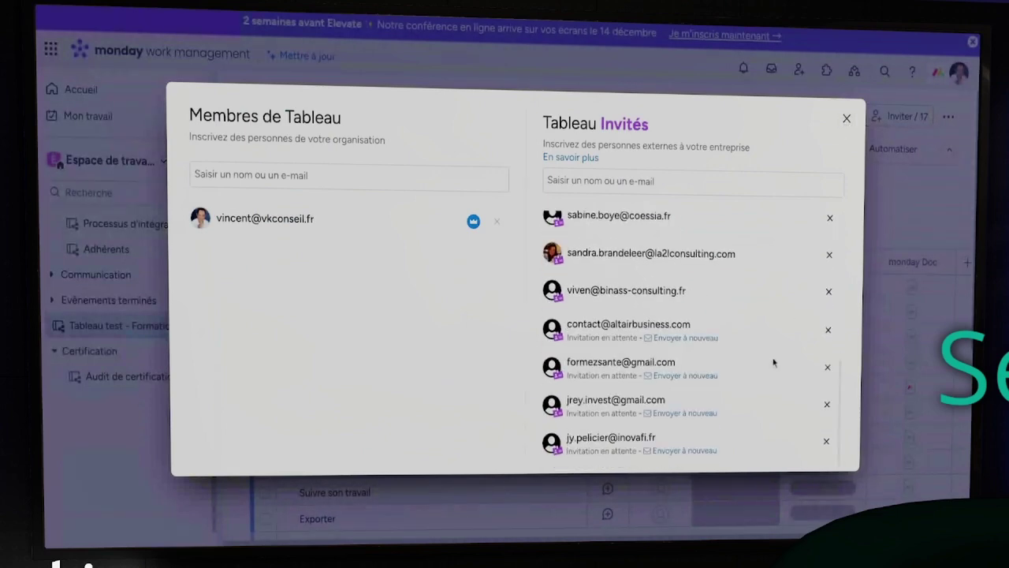
pyautogui.scroll(5, 777, 327)
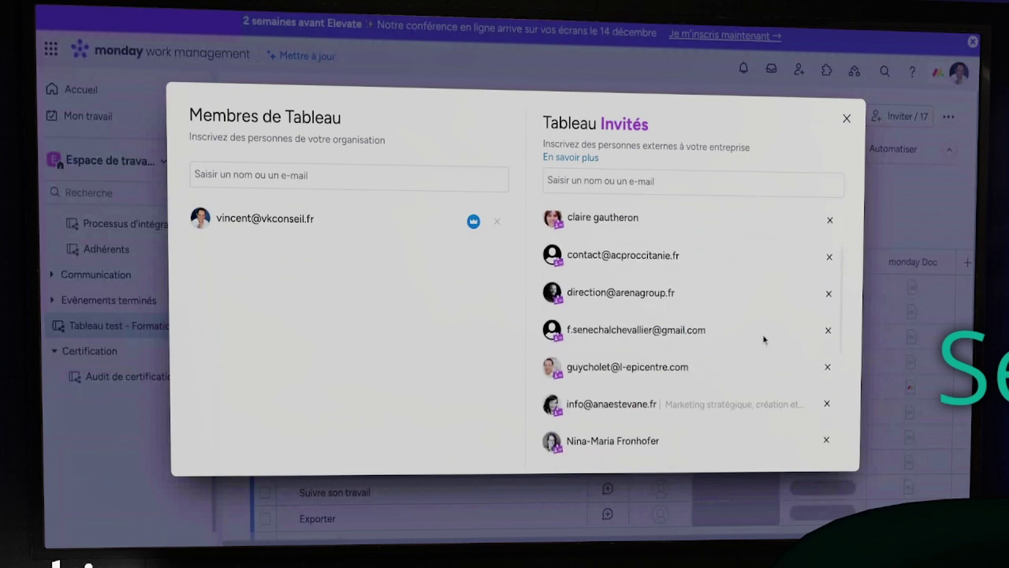
pyautogui.scroll(-3, 763, 339)
pyautogui.scroll(-2, 764, 344)
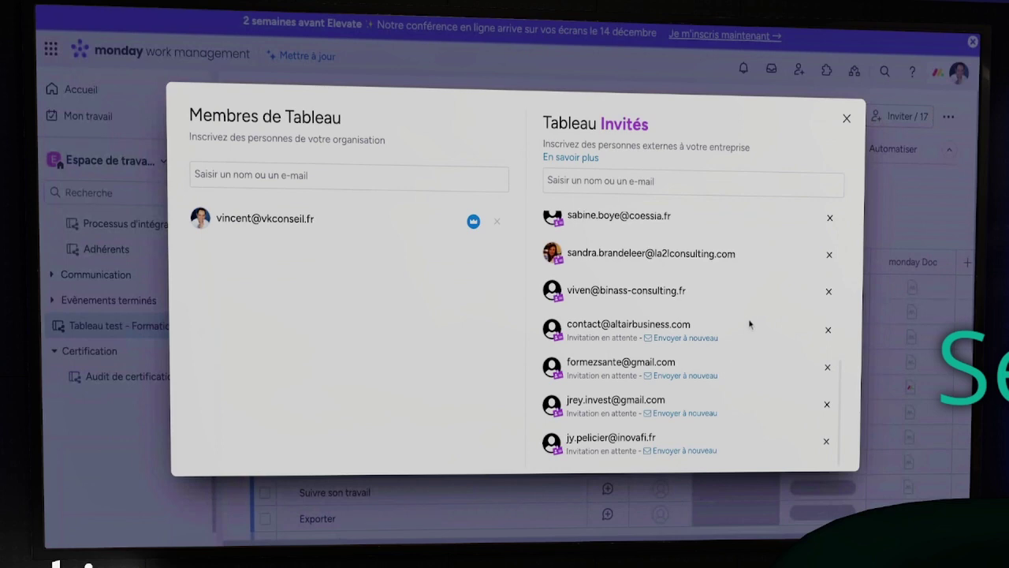
pyautogui.scroll(3, 749, 312)
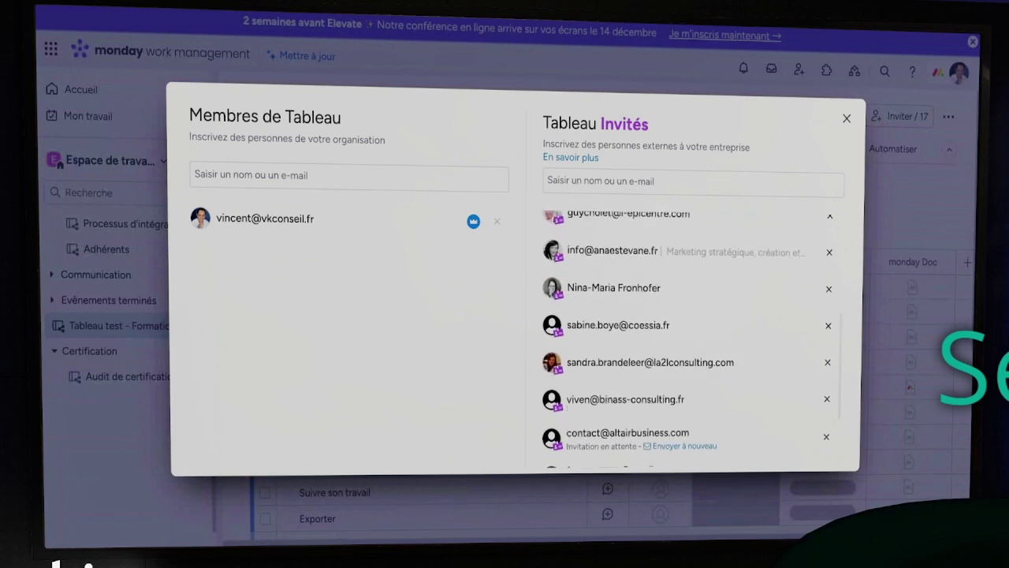
pyautogui.scroll(3, 686, 339)
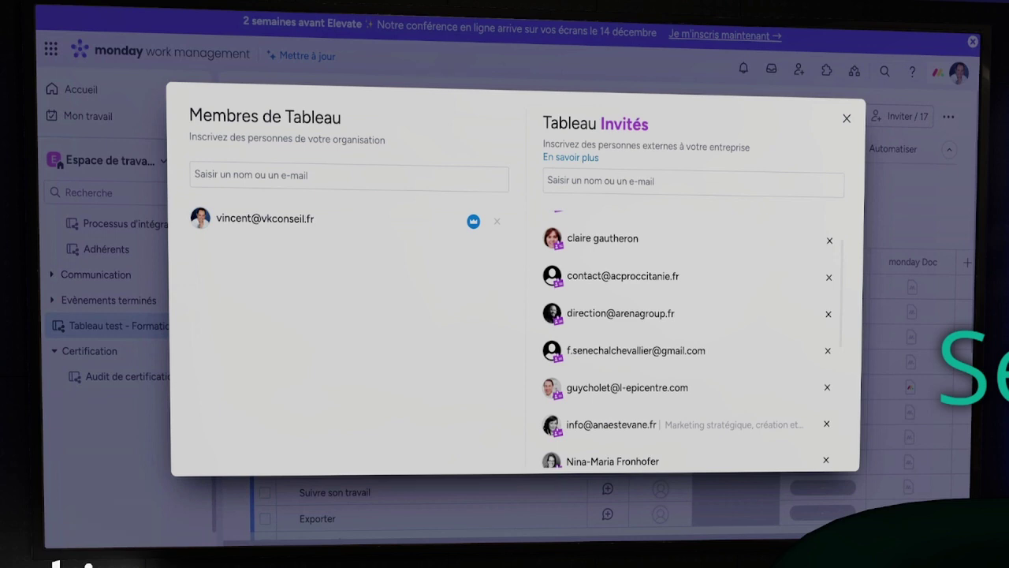
pyautogui.scroll(-2, 682, 339)
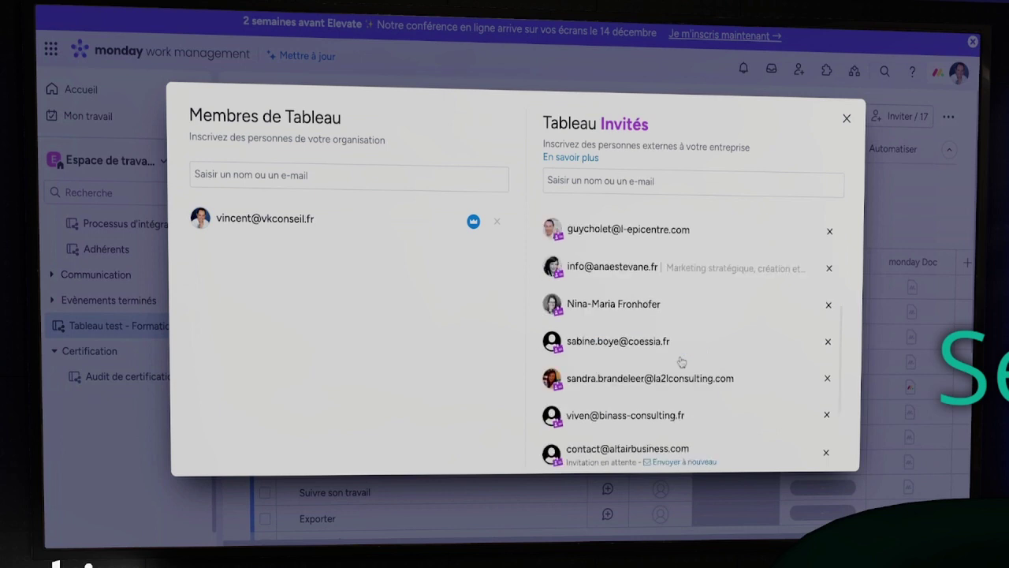
pyautogui.scroll(-2, 682, 361)
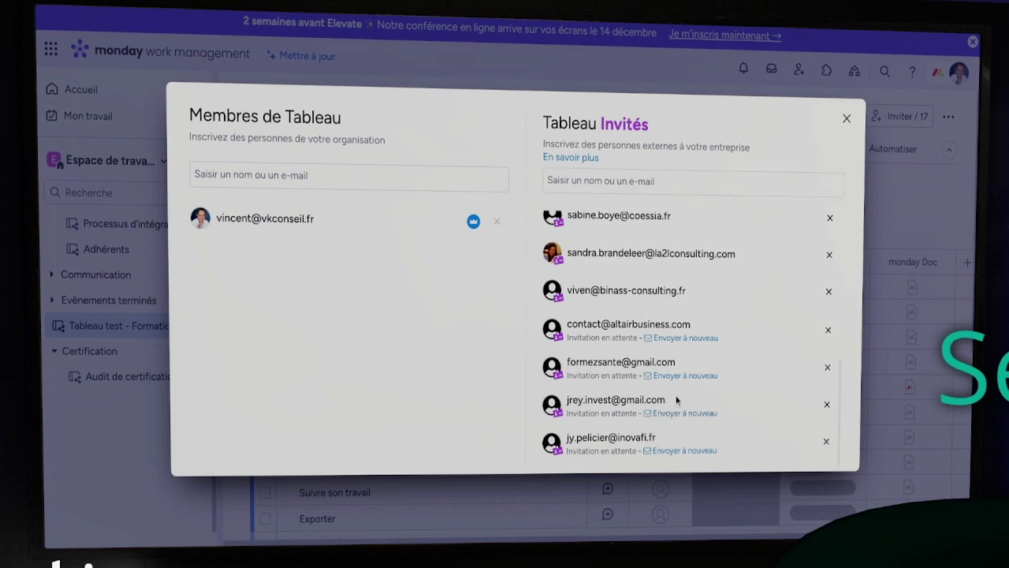
# Re-invite the pending guest under a corrected e-mail and remove the misspelled original entry
pyautogui.moveTo(670, 401); pyautogui.dragTo(567, 401)
pyautogui.hotkey('ctrl', 'c')
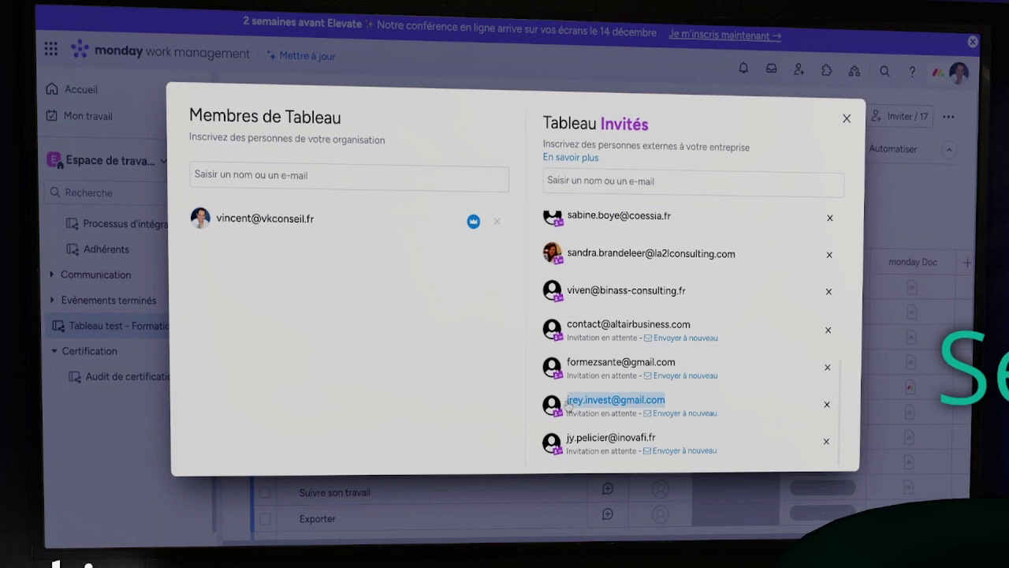
pyautogui.click(603, 180)
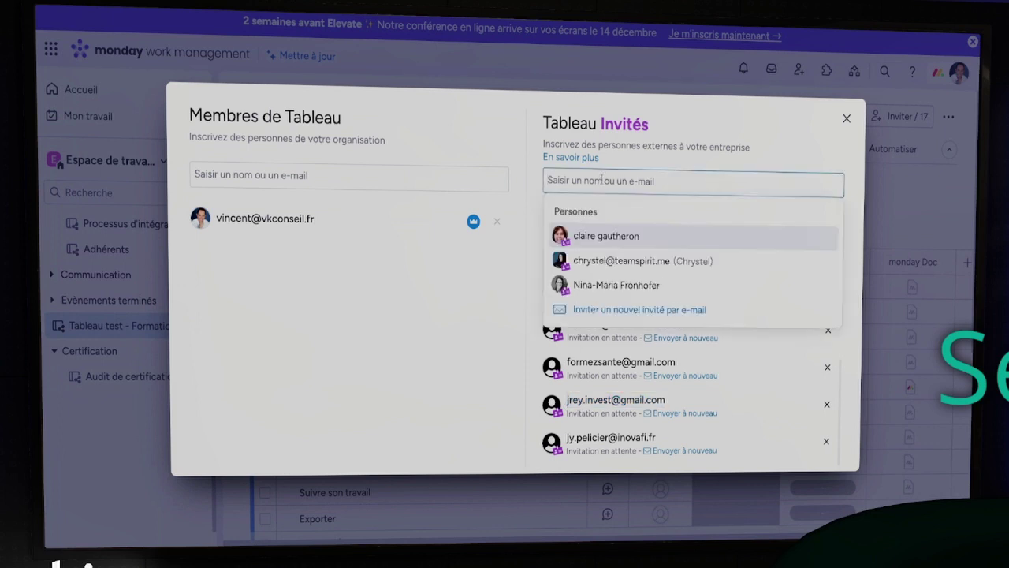
pyautogui.hotkey('ctrl', 'v')
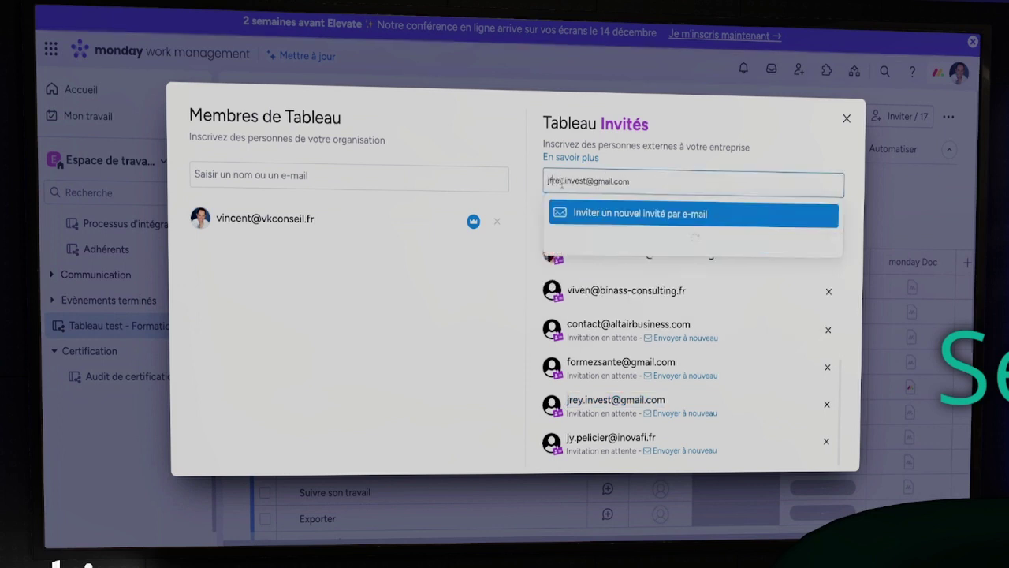
pyautogui.click(566, 208)
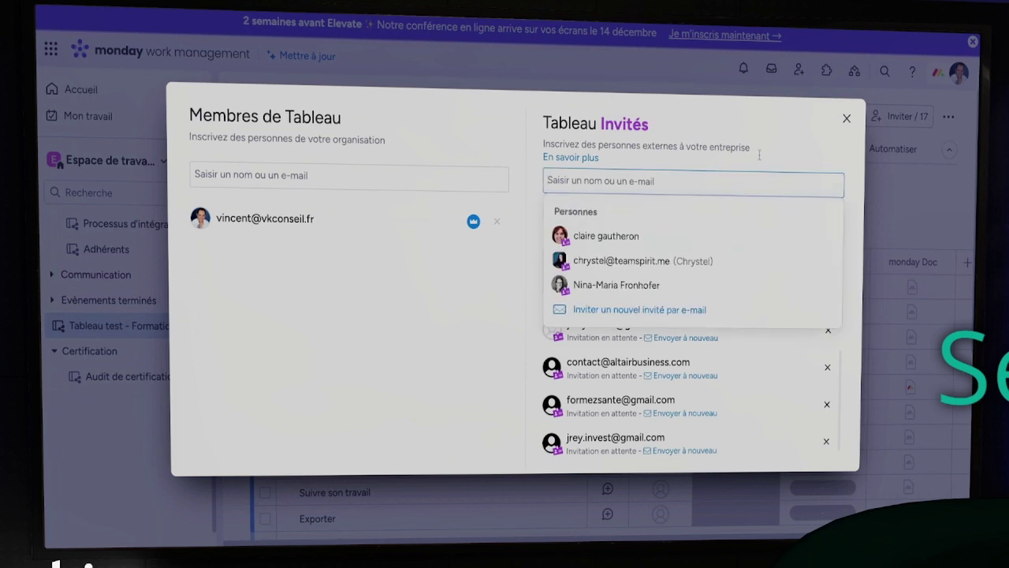
pyautogui.click(788, 153)
pyautogui.scroll(-1, 734, 343)
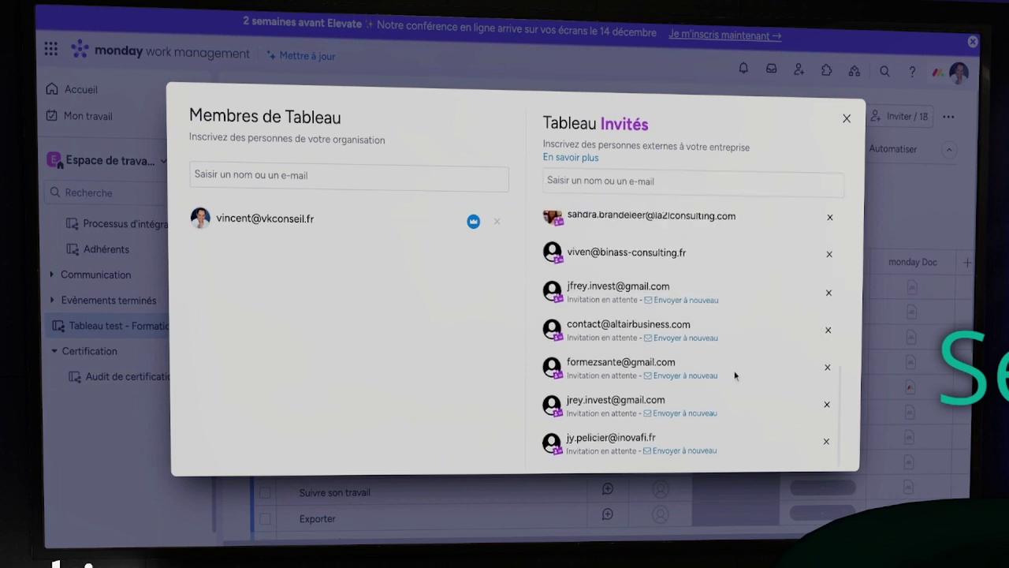
pyautogui.click(826, 406)
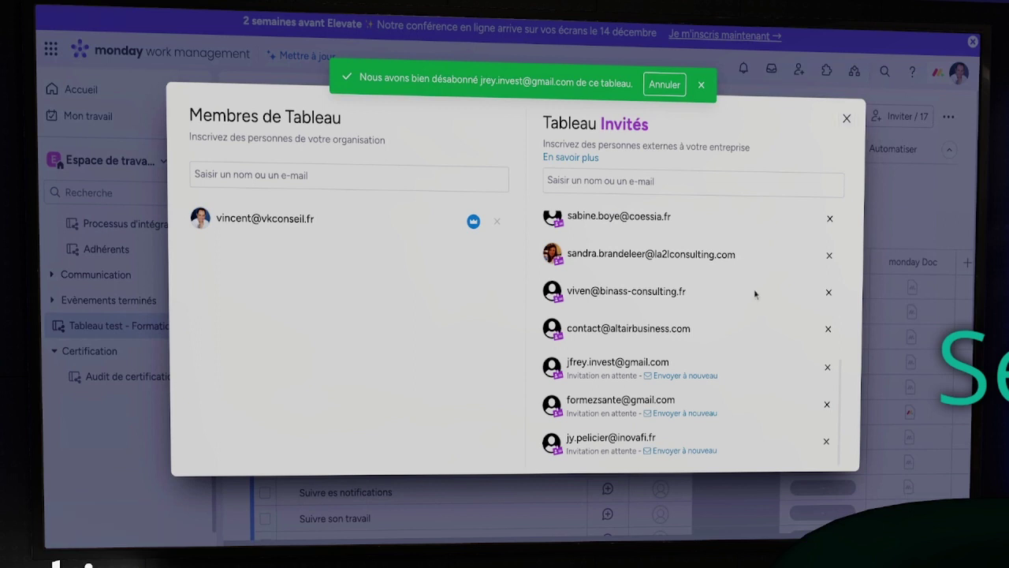
pyautogui.scroll(5, 755, 294)
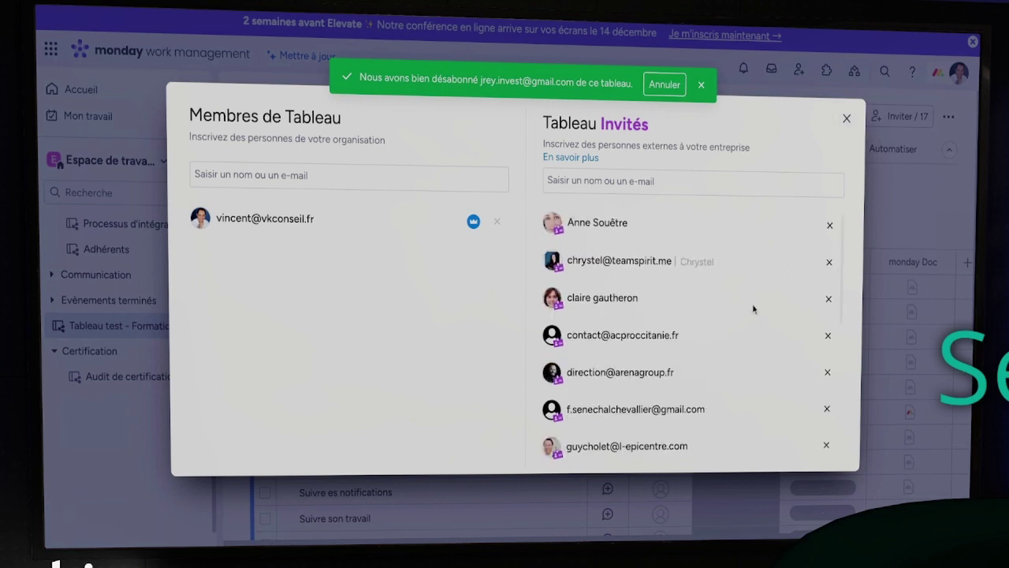
pyautogui.scroll(-5, 754, 309)
pyautogui.scroll(5, 753, 309)
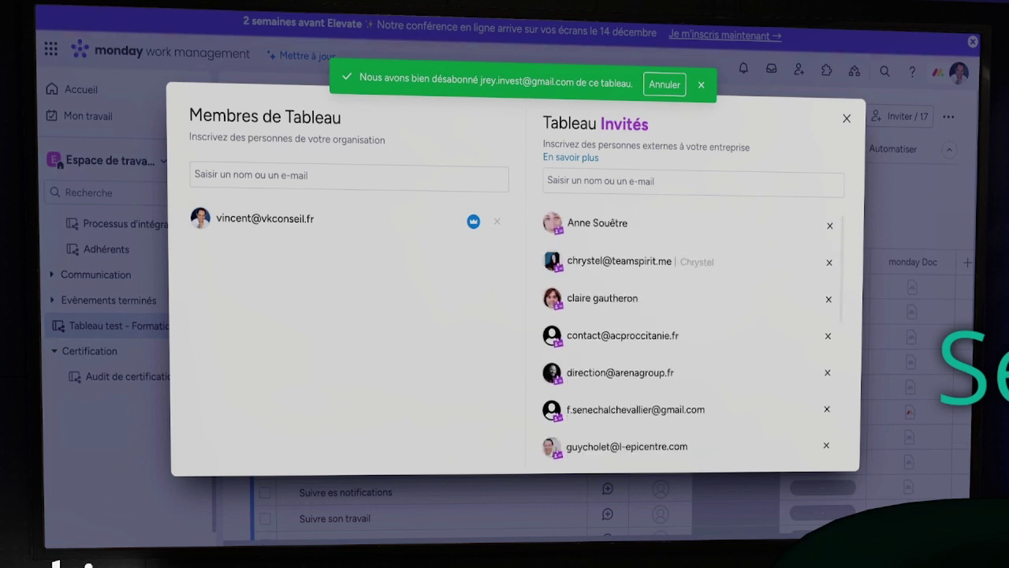
pyautogui.scroll(-3, 692, 331)
pyautogui.scroll(-4, 756, 322)
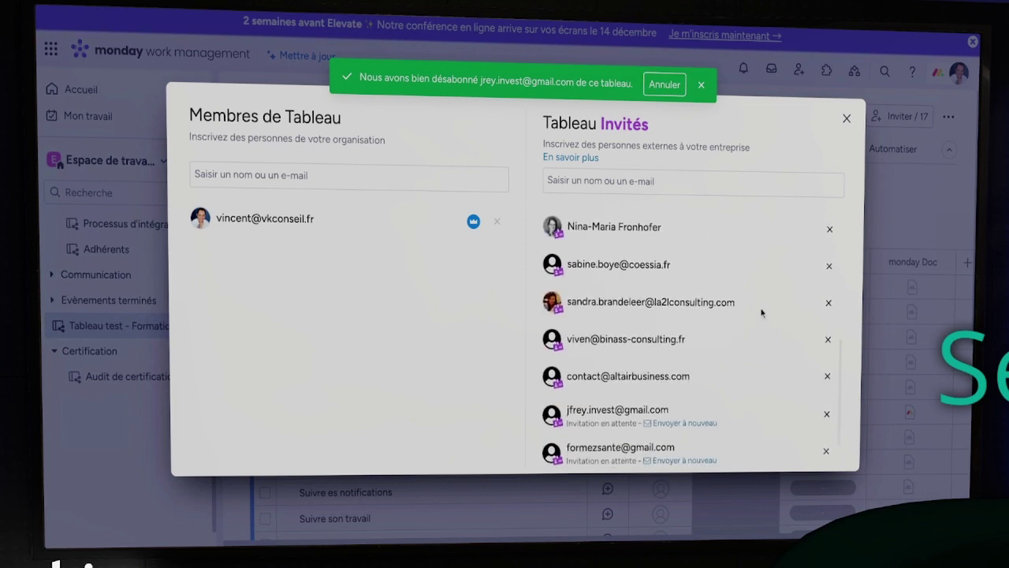
pyautogui.scroll(1, 762, 314)
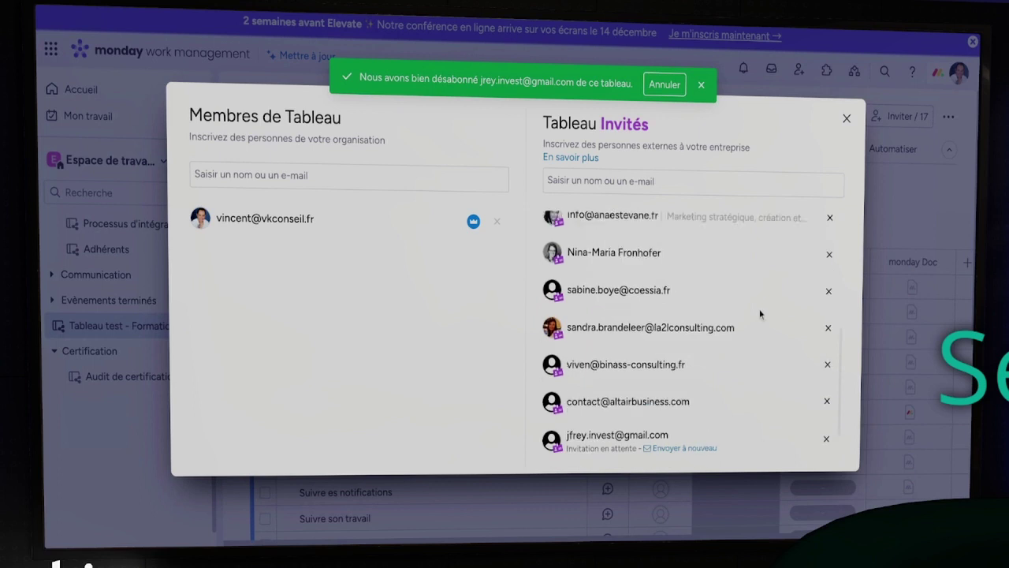
pyautogui.scroll(5, 761, 314)
pyautogui.scroll(-6, 762, 314)
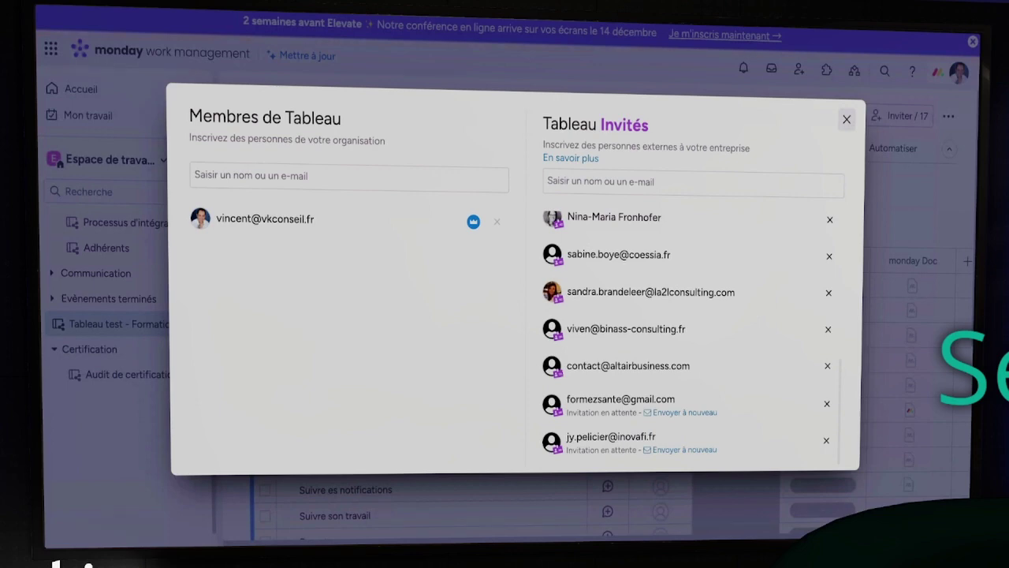
# Close the Membres de Tableau window and scroll through the workspace sidebar list
pyautogui.click(846, 119)
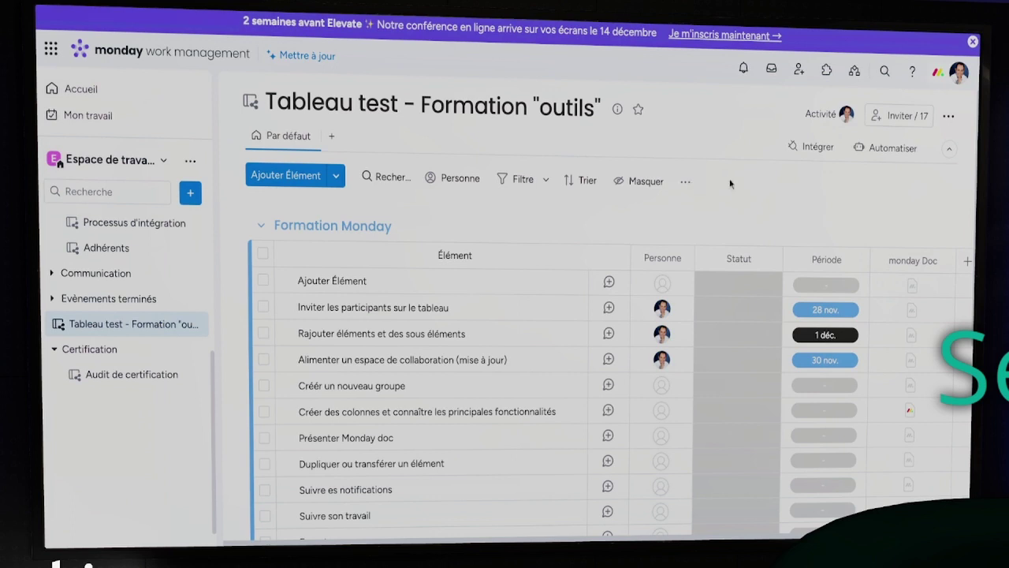
pyautogui.scroll(3, 142, 290)
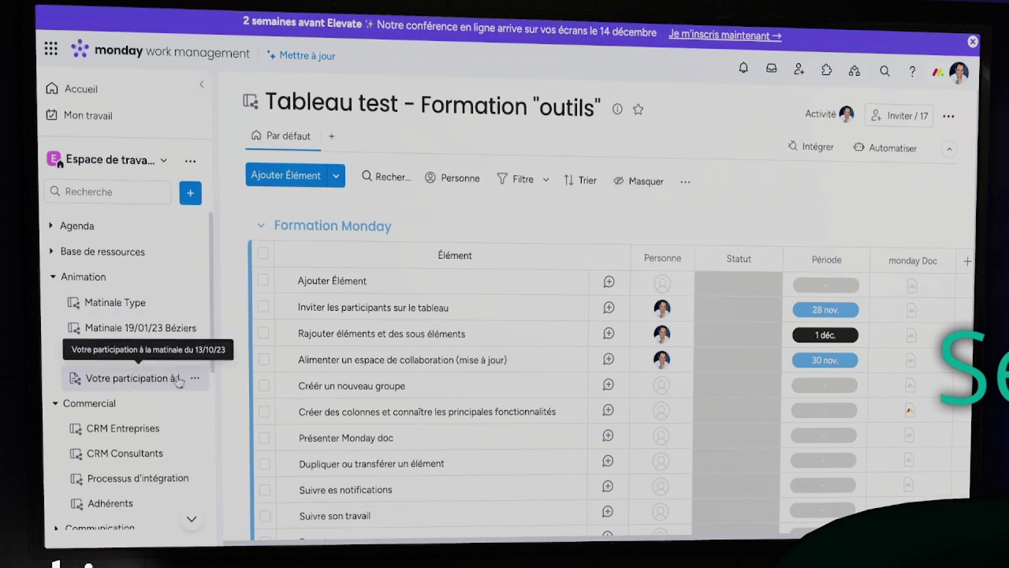
pyautogui.scroll(-1, 177, 379)
pyautogui.scroll(-1, 178, 381)
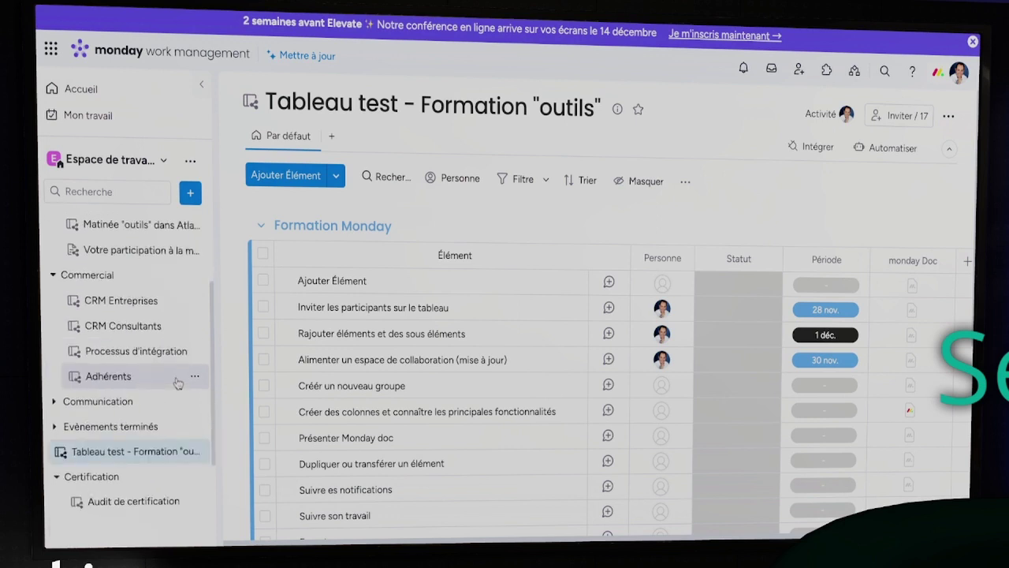
pyautogui.scroll(2, 177, 384)
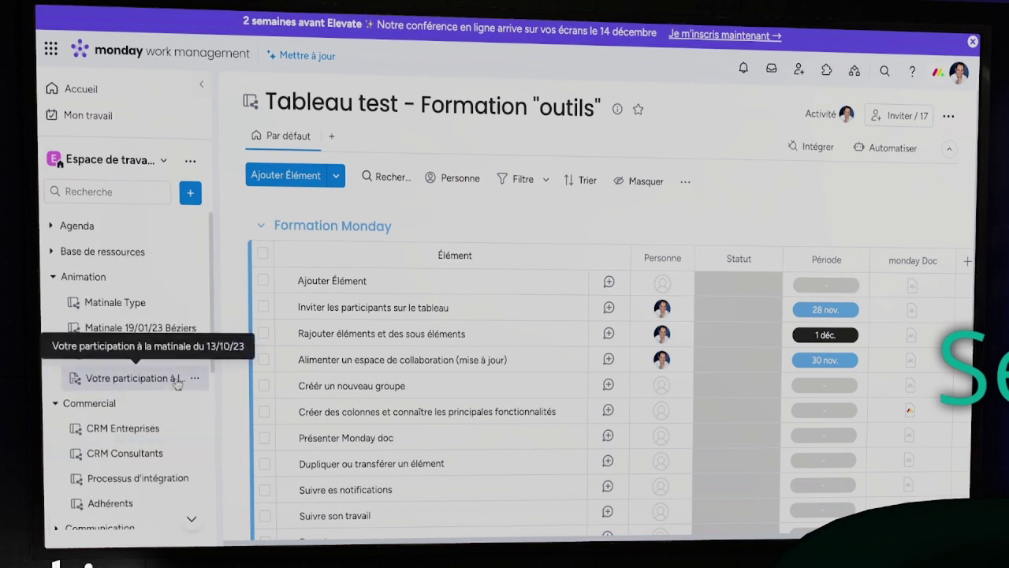
pyautogui.scroll(-1, 649, 240)
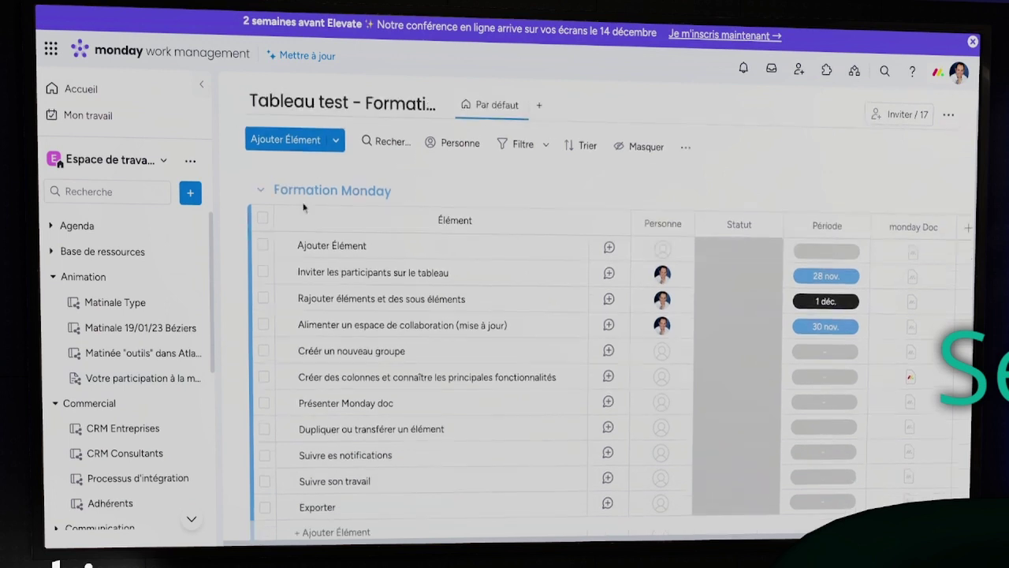
pyautogui.scroll(1, 300, 215)
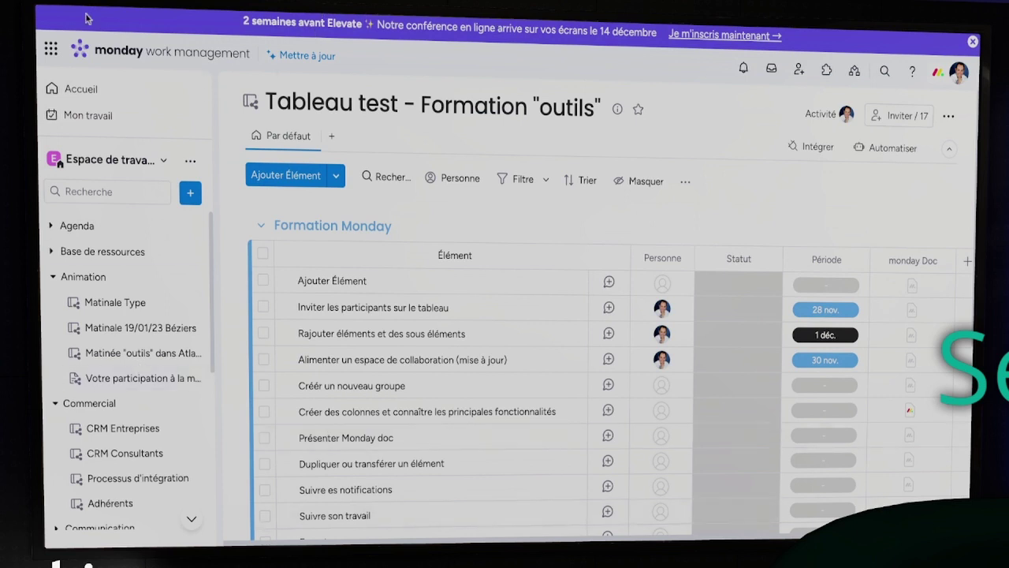
pyautogui.scroll(-5, 118, 268)
pyautogui.scroll(2, 120, 270)
pyautogui.scroll(3, 121, 270)
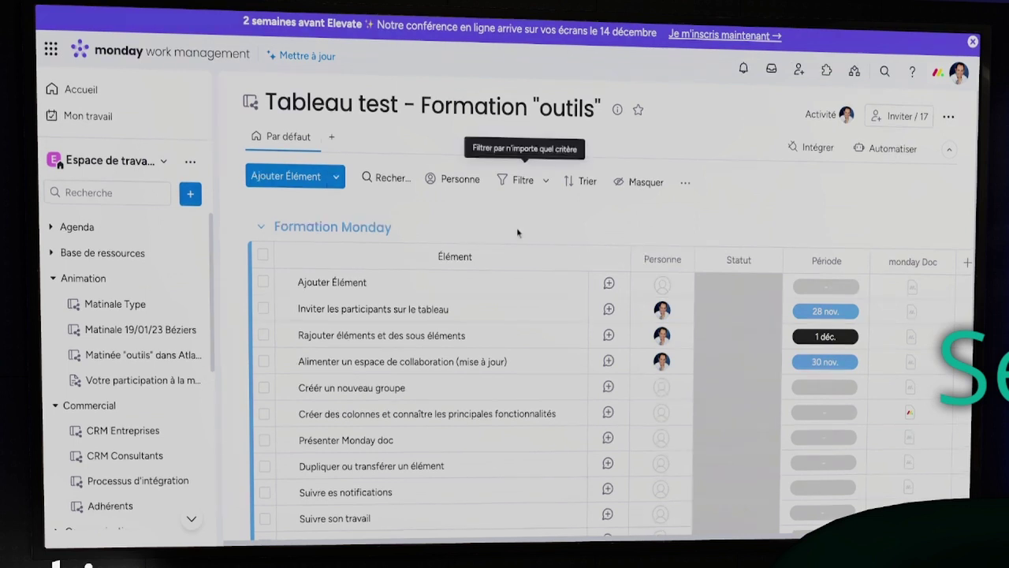
pyautogui.scroll(-5, 507, 323)
pyautogui.scroll(-2, 507, 323)
pyautogui.scroll(2, 505, 323)
pyautogui.scroll(5, 505, 324)
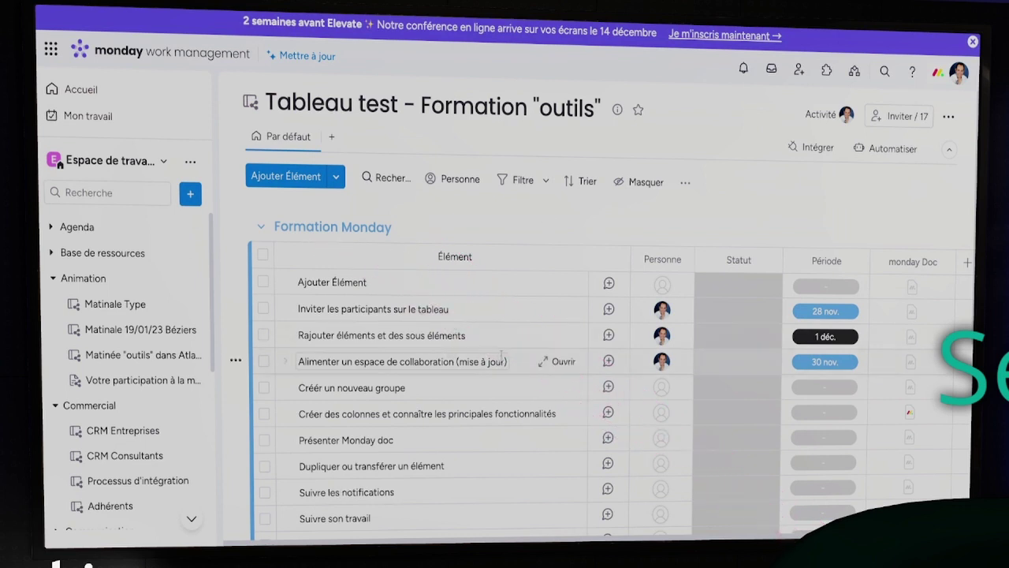
pyautogui.scroll(-5, 503, 362)
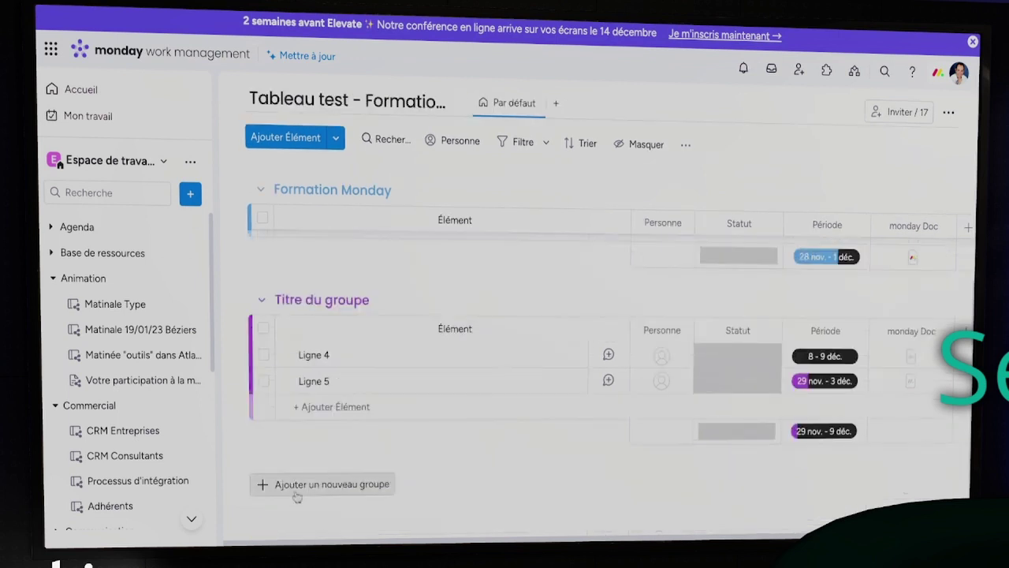
# Create group 'Test' with the item 'Présentation des éléments', correcting the typo in its name
pyautogui.click(298, 494)
pyautogui.tripleClick(357, 360)
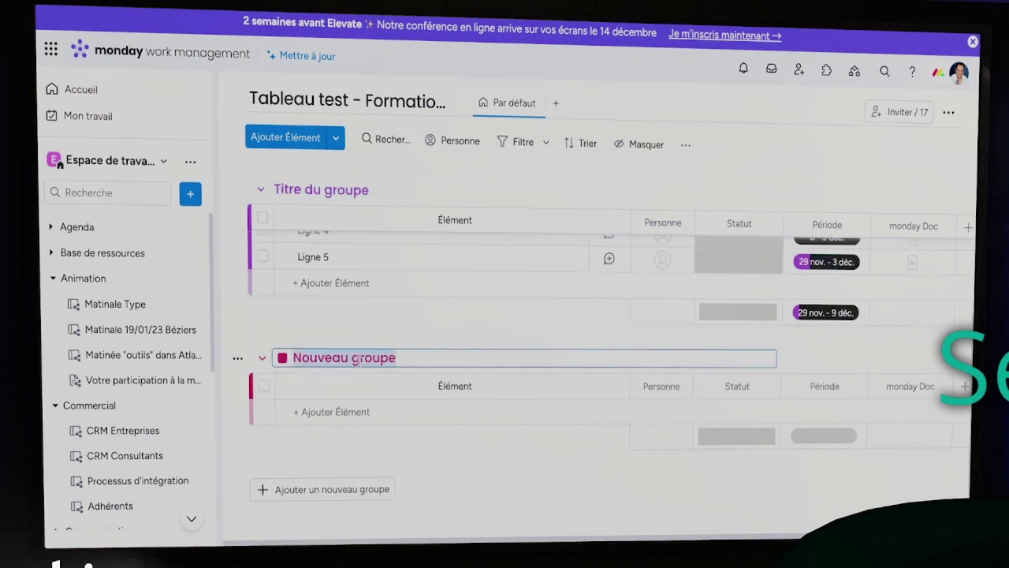
pyautogui.write('Test')
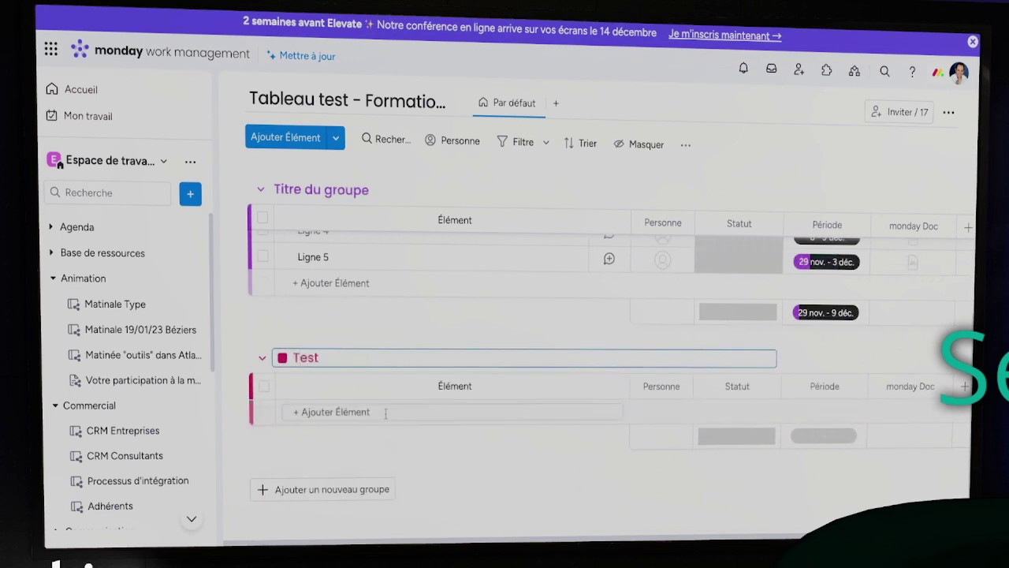
pyautogui.click(370, 411)
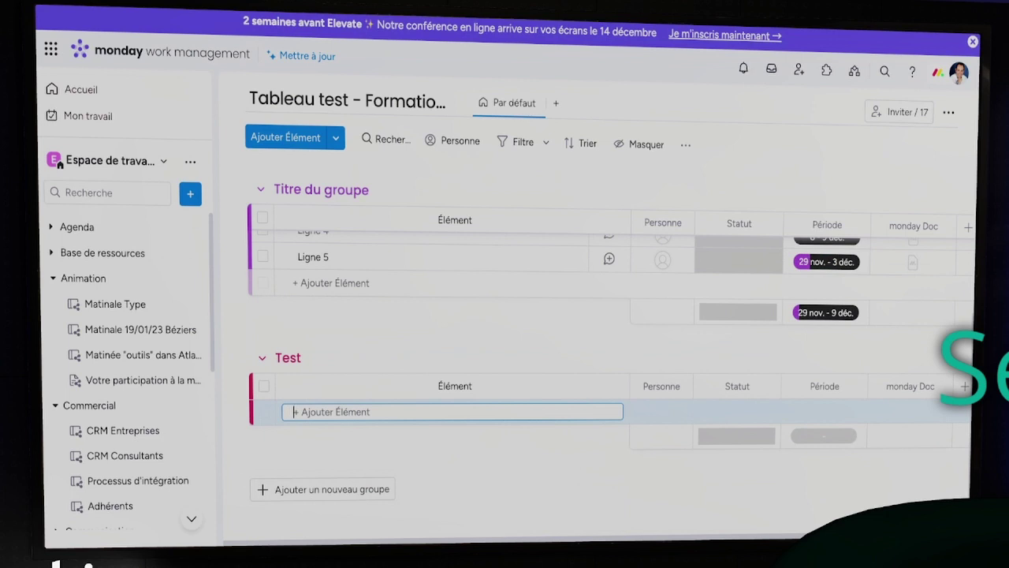
pyautogui.write('Présentation des élémentds')
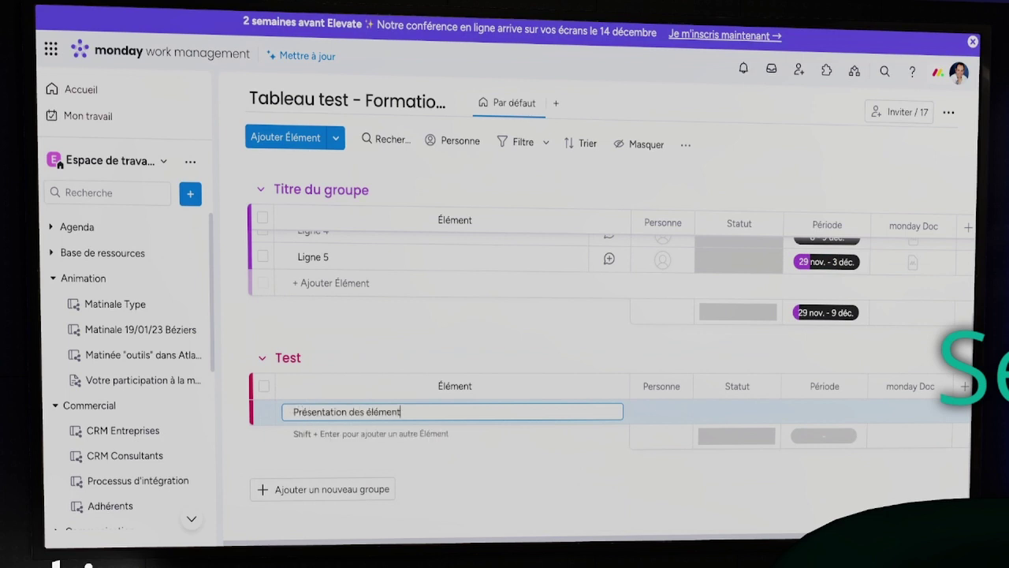
pyautogui.press('Return')
pyautogui.click(407, 411)
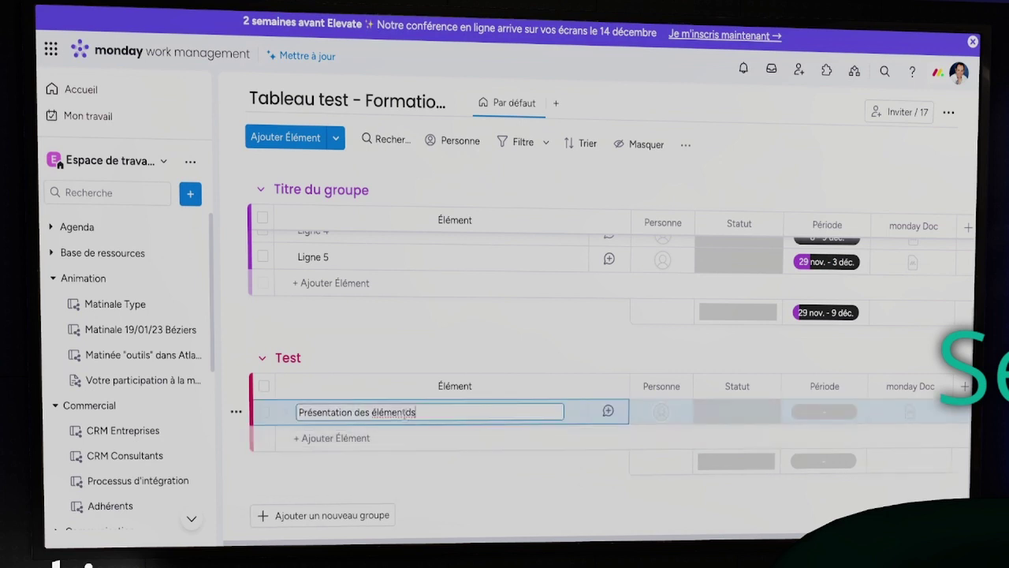
pyautogui.press('BackSpace')
pyautogui.click(435, 322)
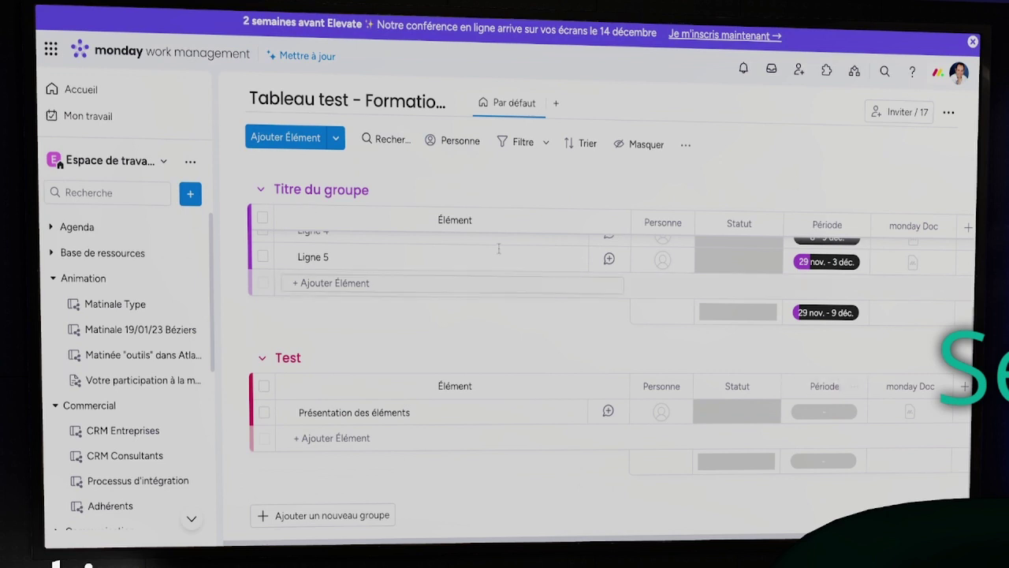
# Collapse and restore the workspace sidebar, then scroll back up to the Formation Monday items
pyautogui.click(201, 89)
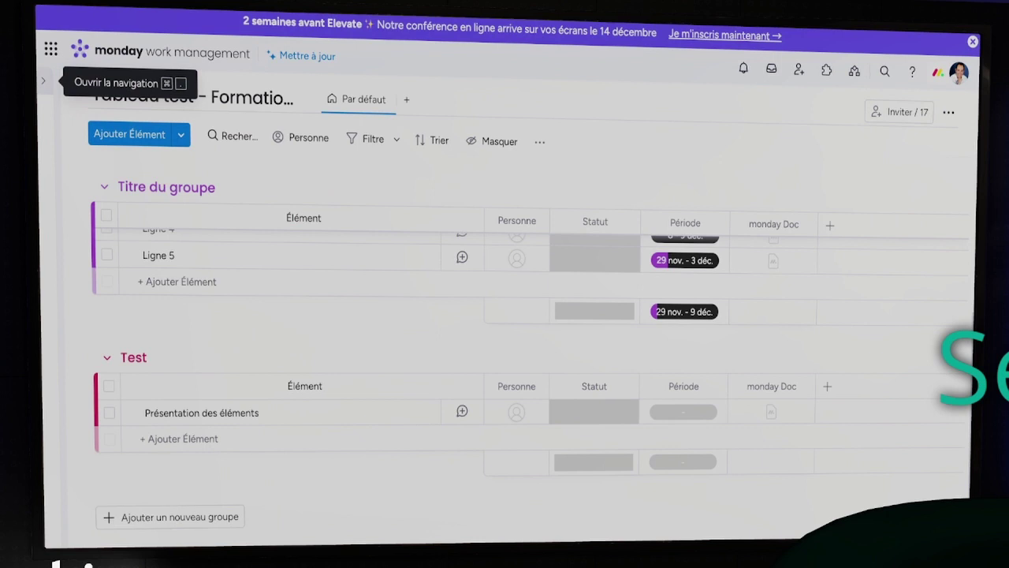
pyautogui.click(44, 82)
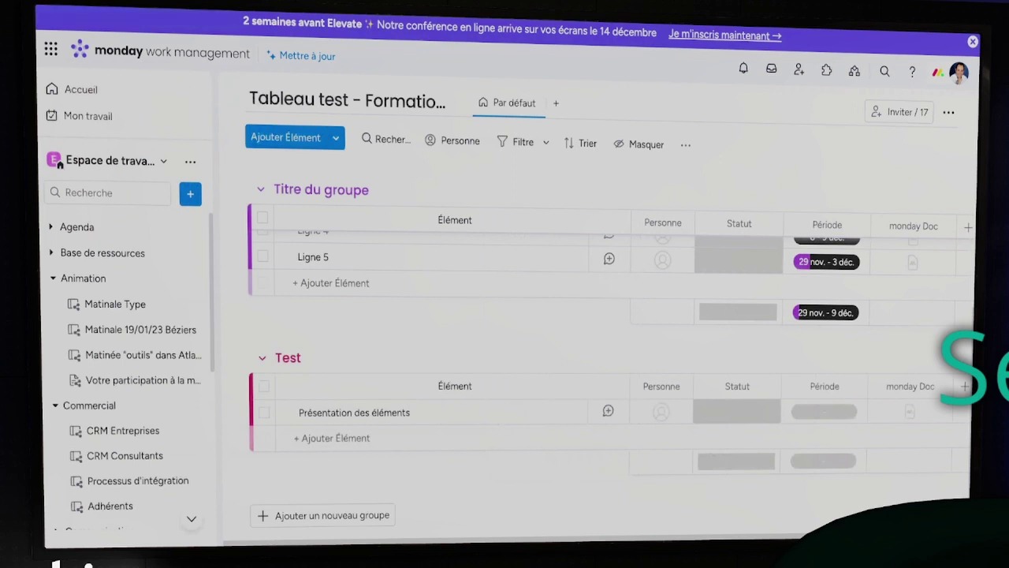
pyautogui.scroll(5, 548, 311)
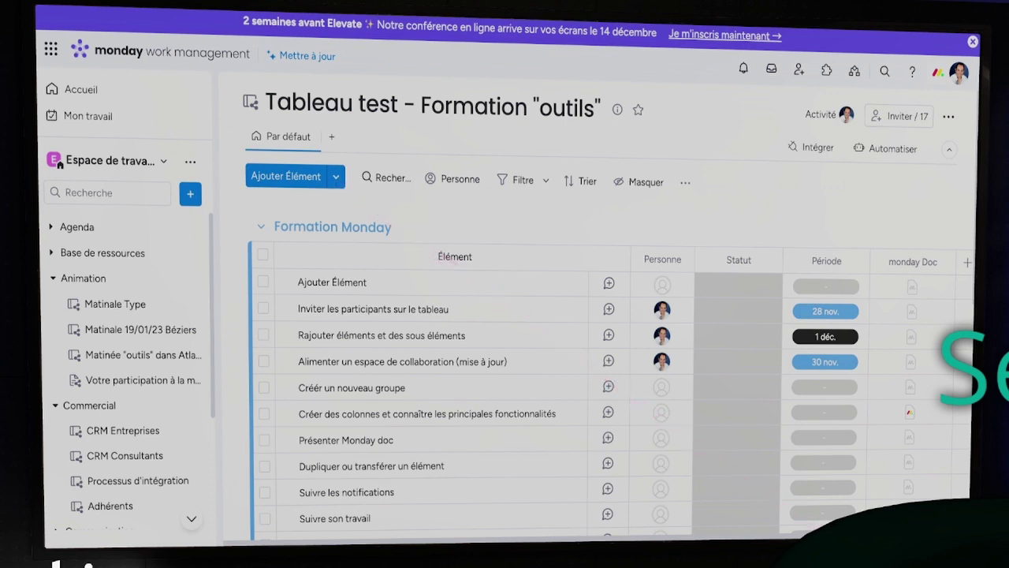
pyautogui.click(337, 180)
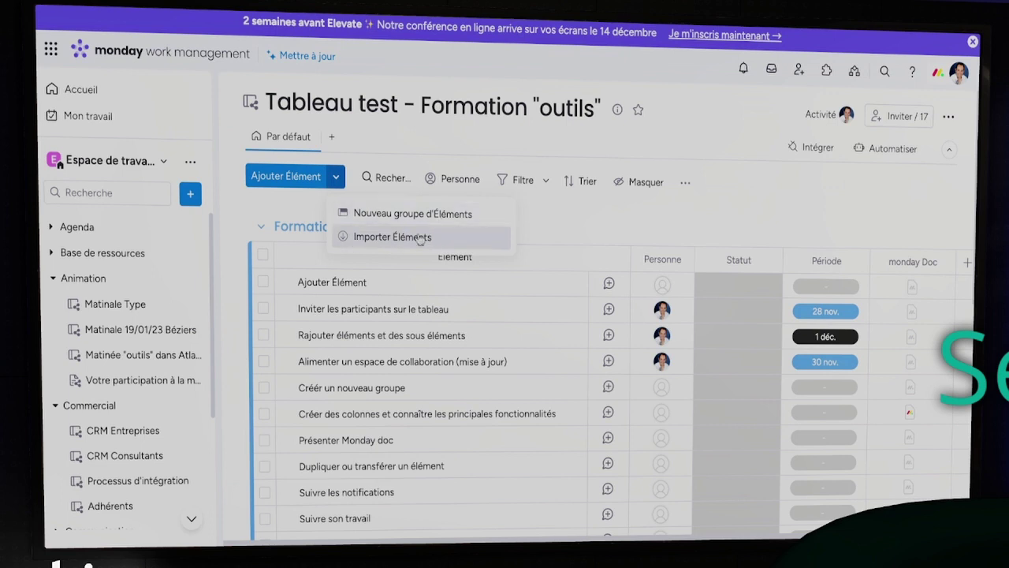
pyautogui.click(567, 212)
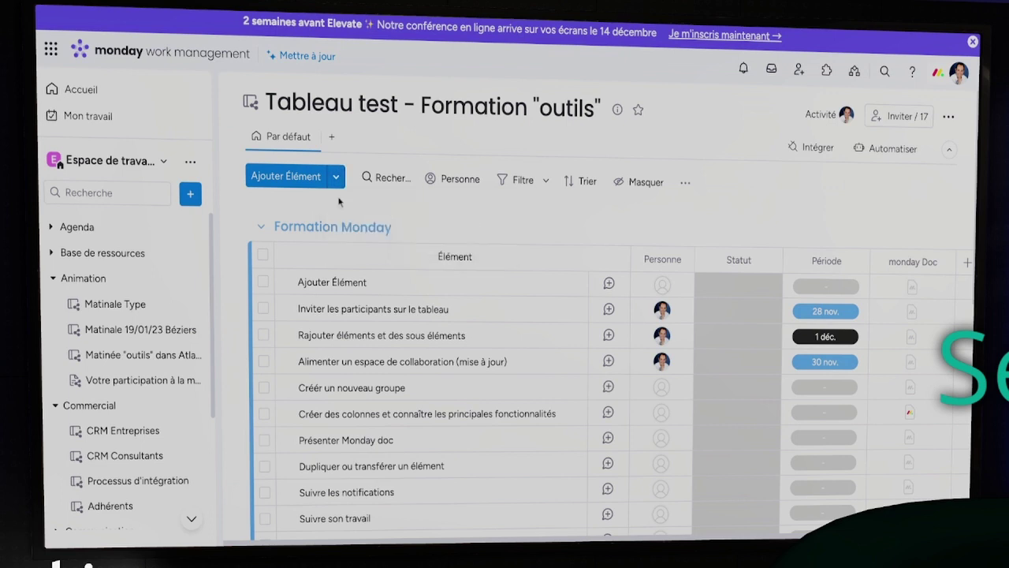
pyautogui.click(389, 178)
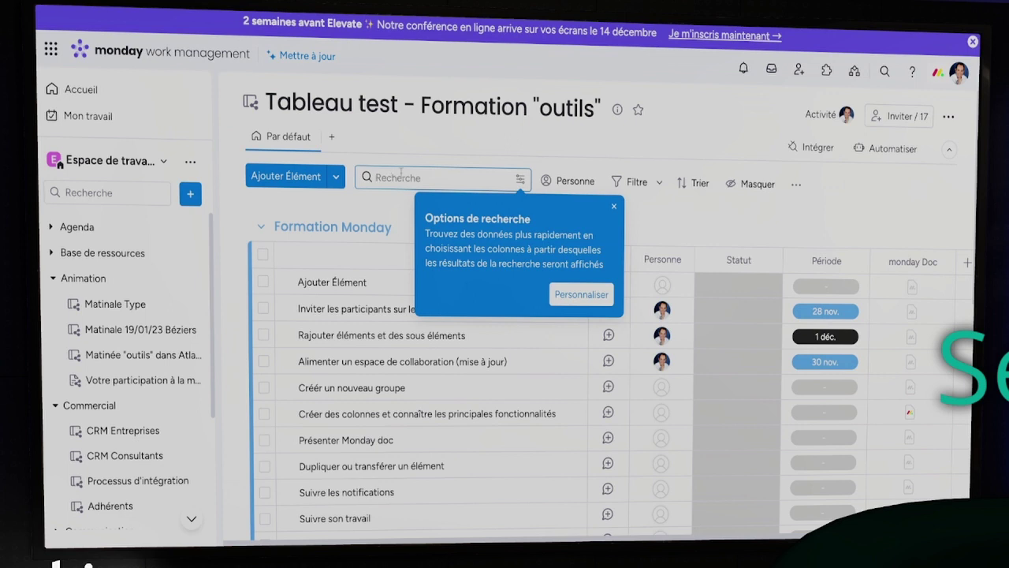
pyautogui.click(519, 179)
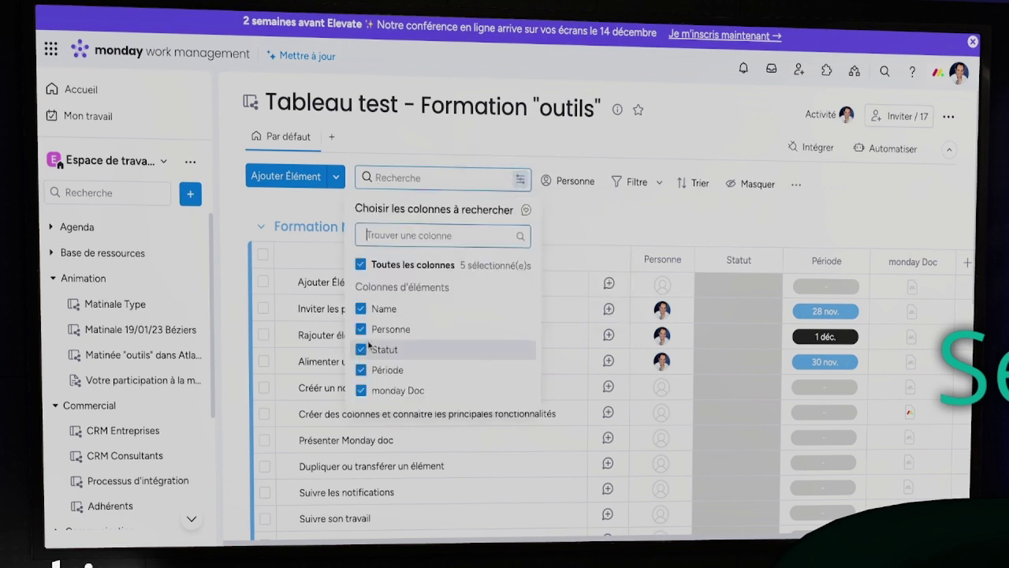
pyautogui.click(521, 188)
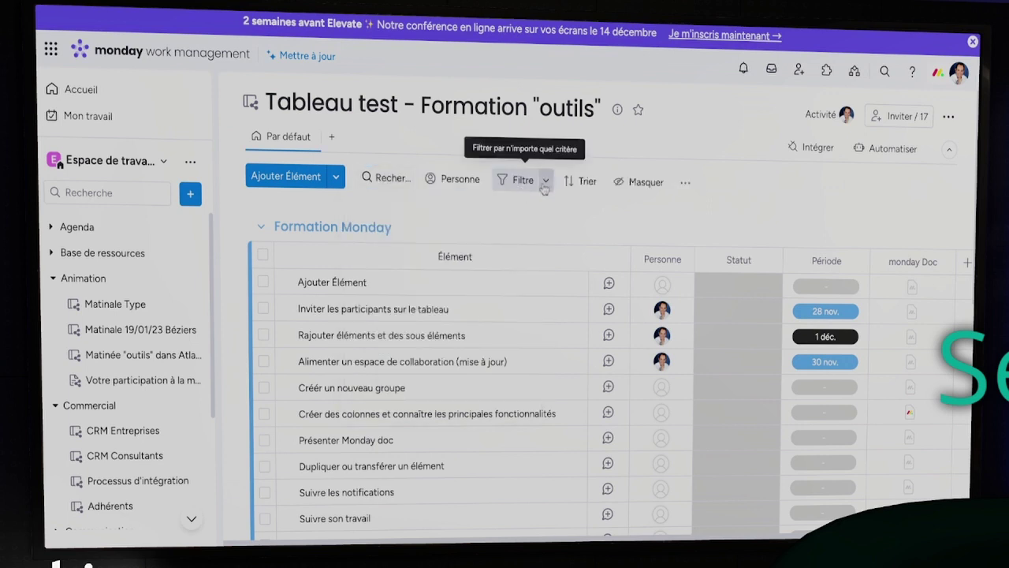
pyautogui.click(544, 186)
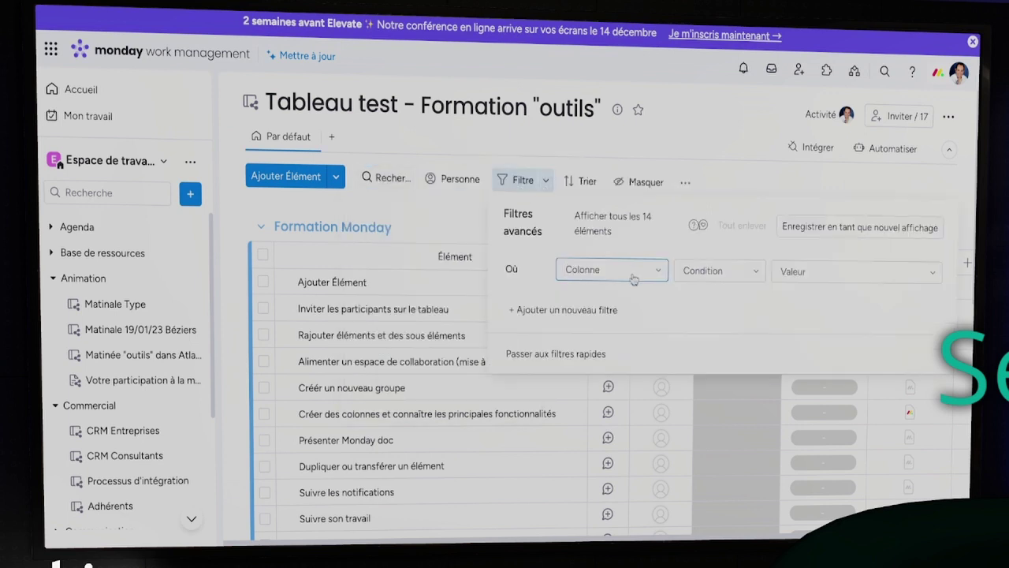
pyautogui.click(748, 181)
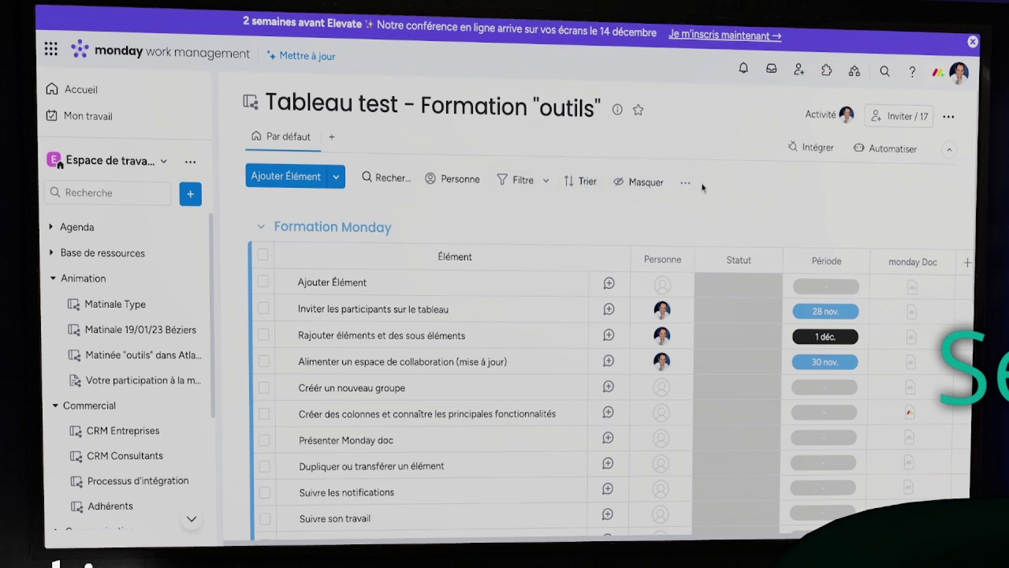
# Scroll past Formation Monday and Titre du groupe to the Test group and start a new item there
pyautogui.click(686, 185)
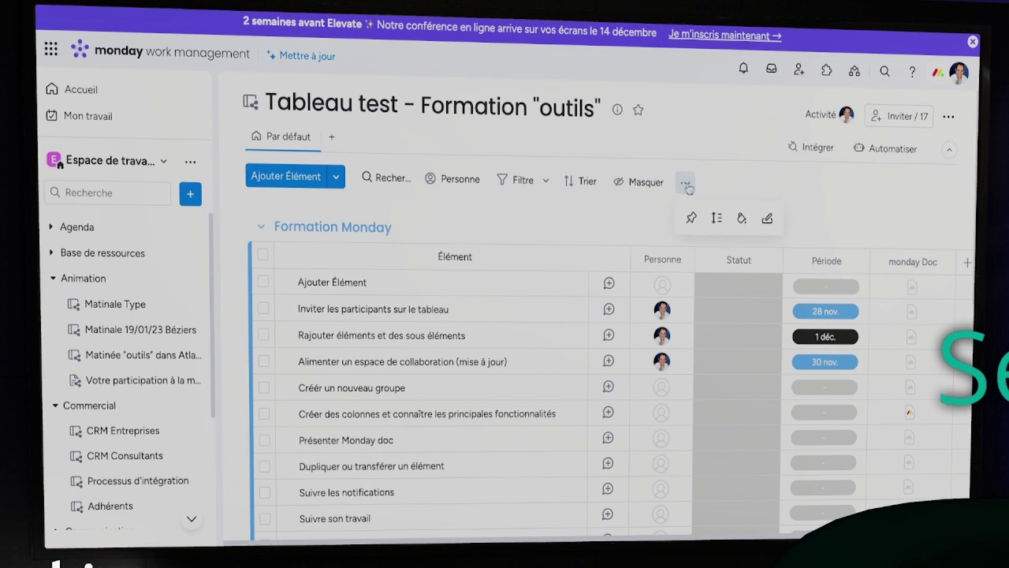
pyautogui.scroll(-1, 308, 286)
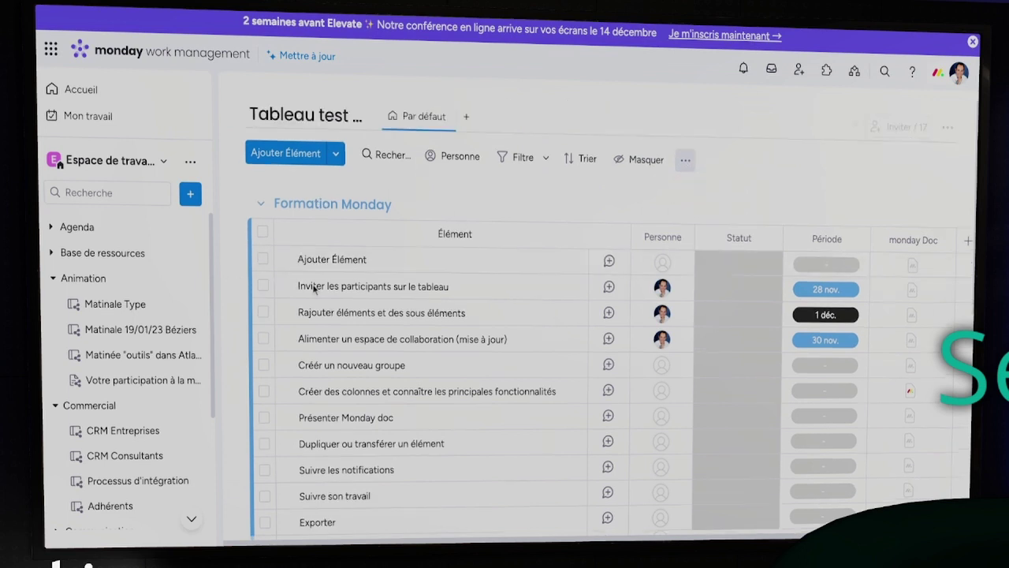
pyautogui.scroll(-5, 394, 252)
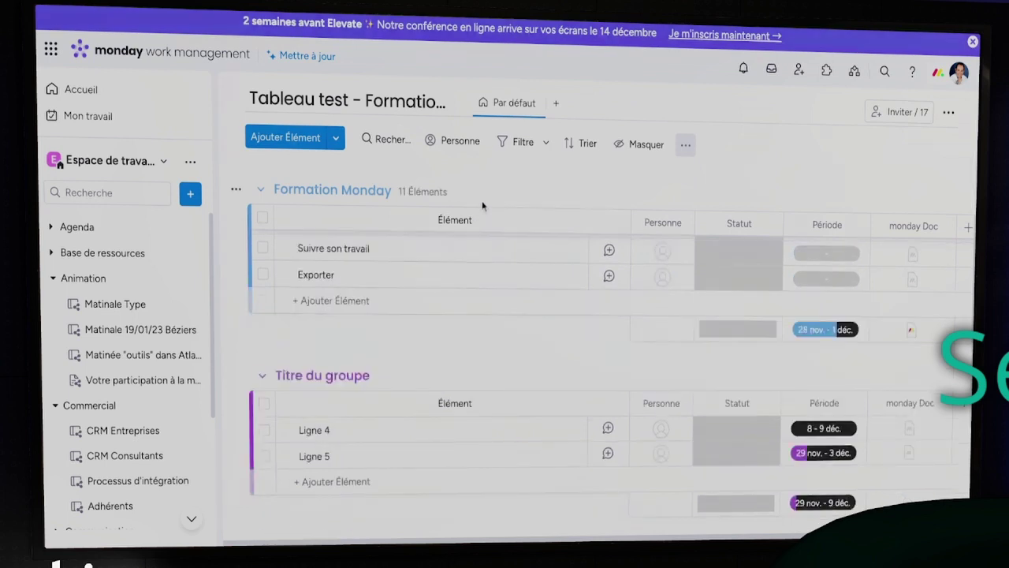
pyautogui.scroll(-3, 484, 206)
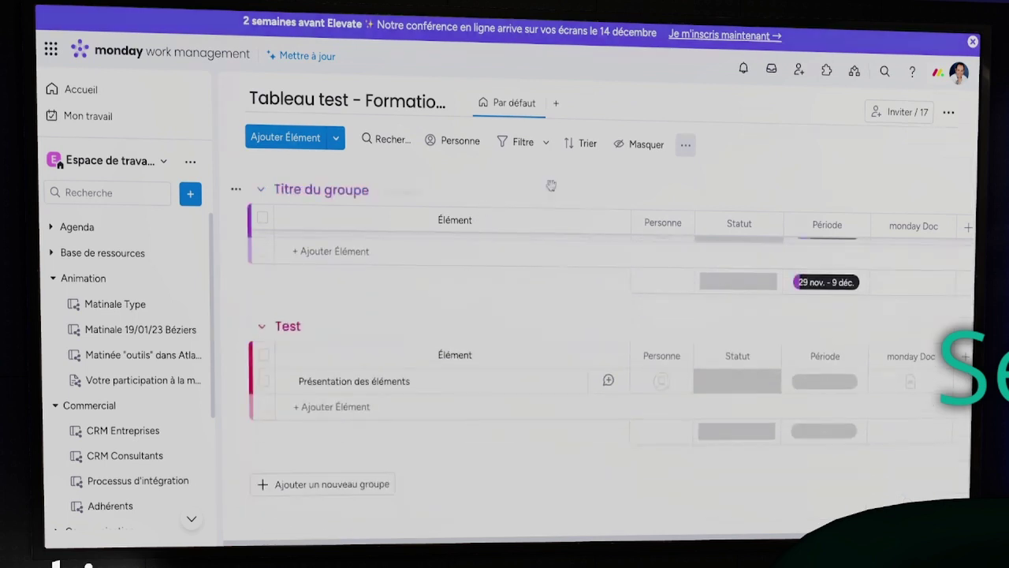
pyautogui.click(295, 407)
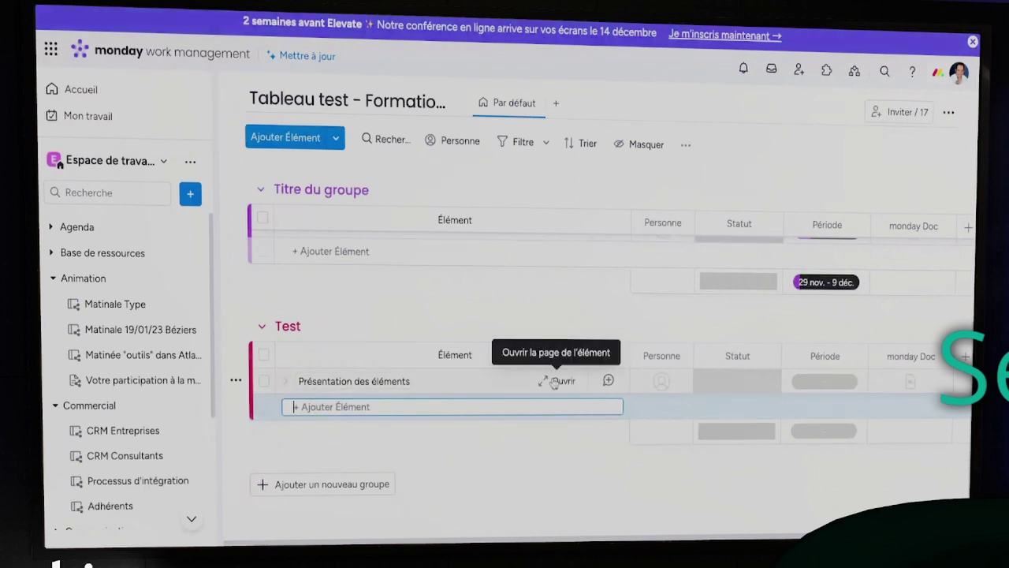
# Open the Présentation des éléments item's updates and rename it 'Contacter les insitutions locale'
pyautogui.click(555, 382)
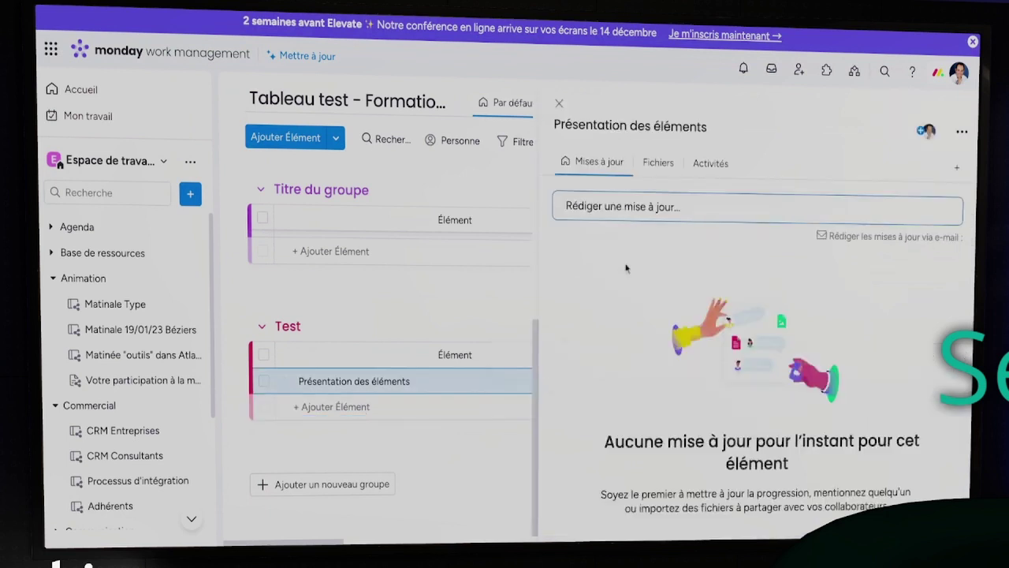
pyautogui.click(742, 209)
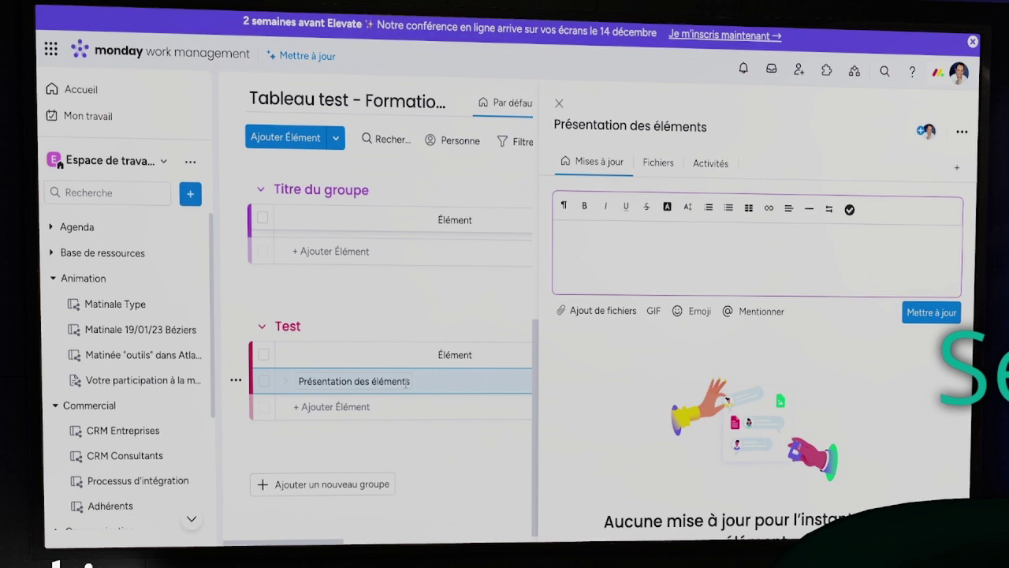
pyautogui.click(406, 381)
pyautogui.hotkey('ctrl', 'a')
pyautogui.press('BackSpace')
pyautogui.write('Cont')
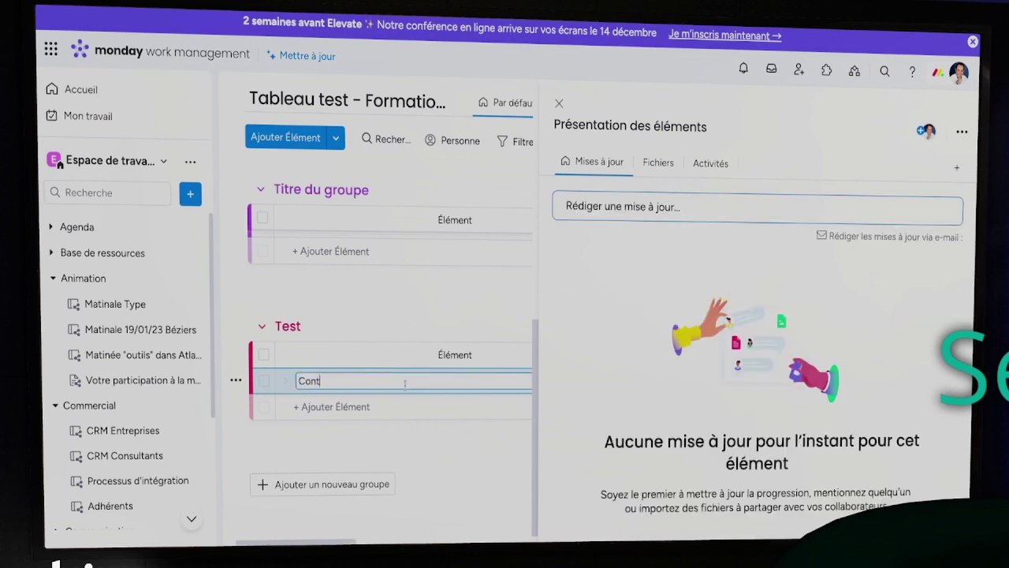
pyautogui.write('acter les insitutions locales')
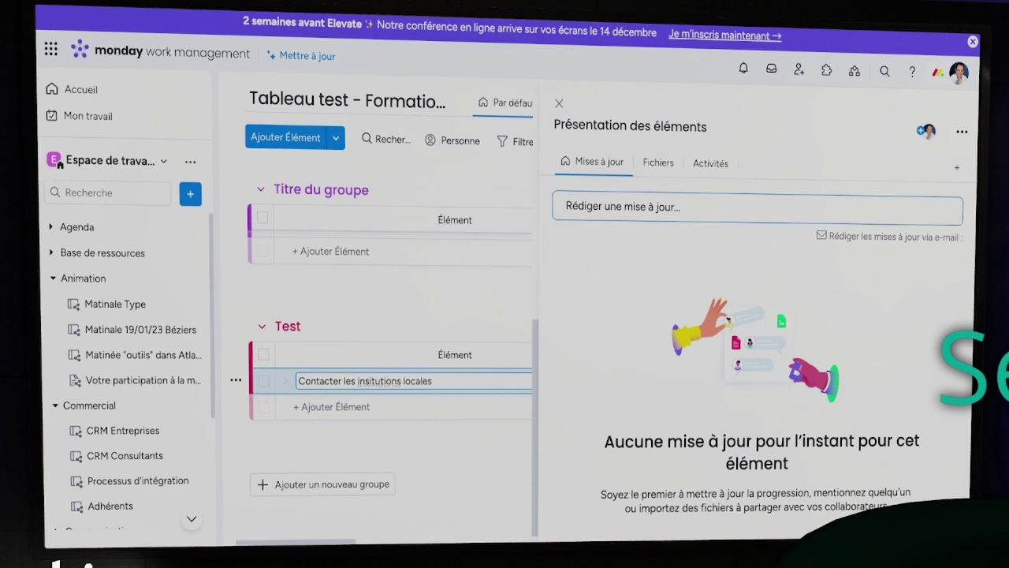
pyautogui.press('Return')
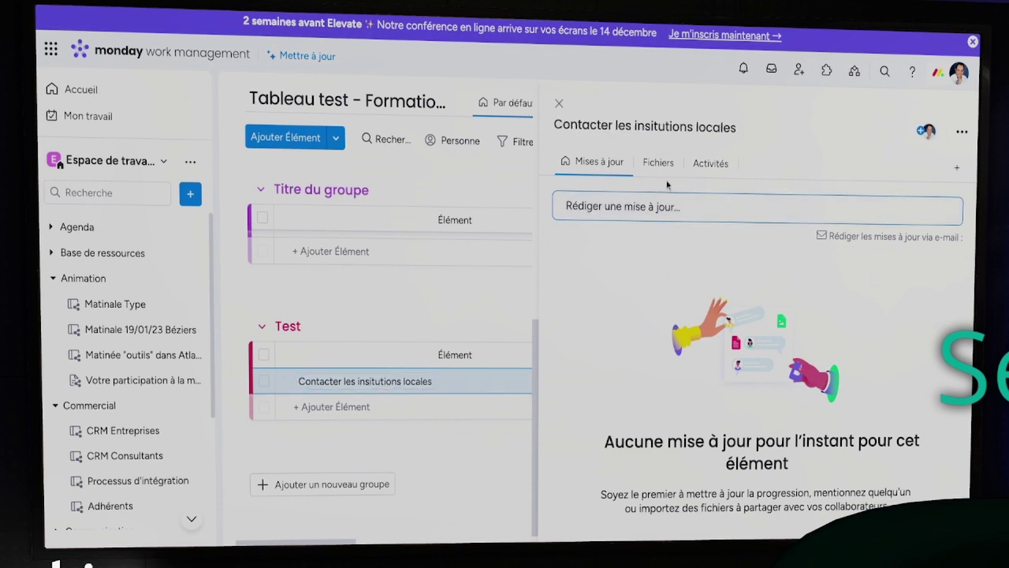
# Write an update reading 'Contacter rapidment' followed by a Telephone and Mail checklist
pyautogui.click(667, 203)
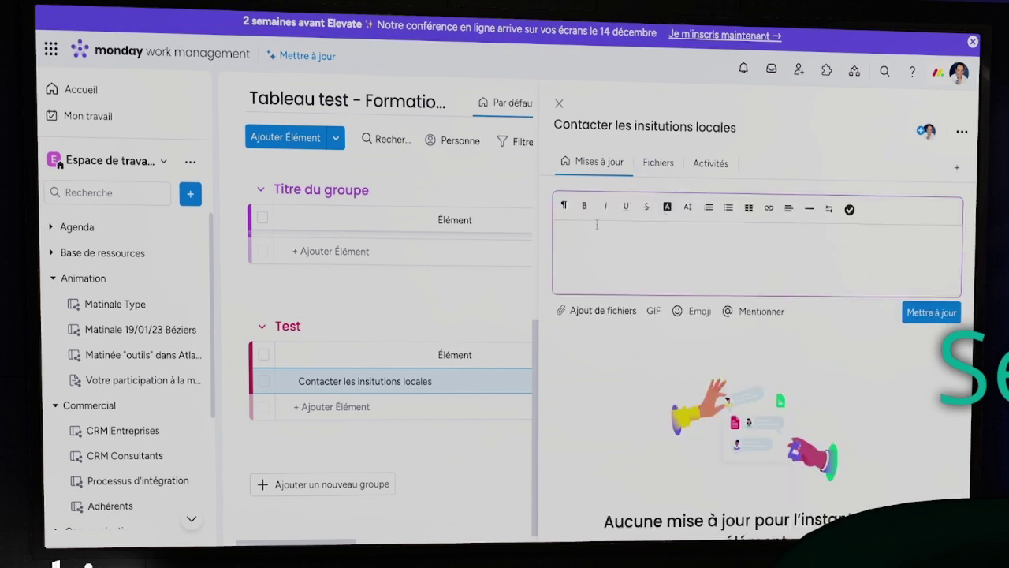
pyautogui.write('Contacter rapidment')
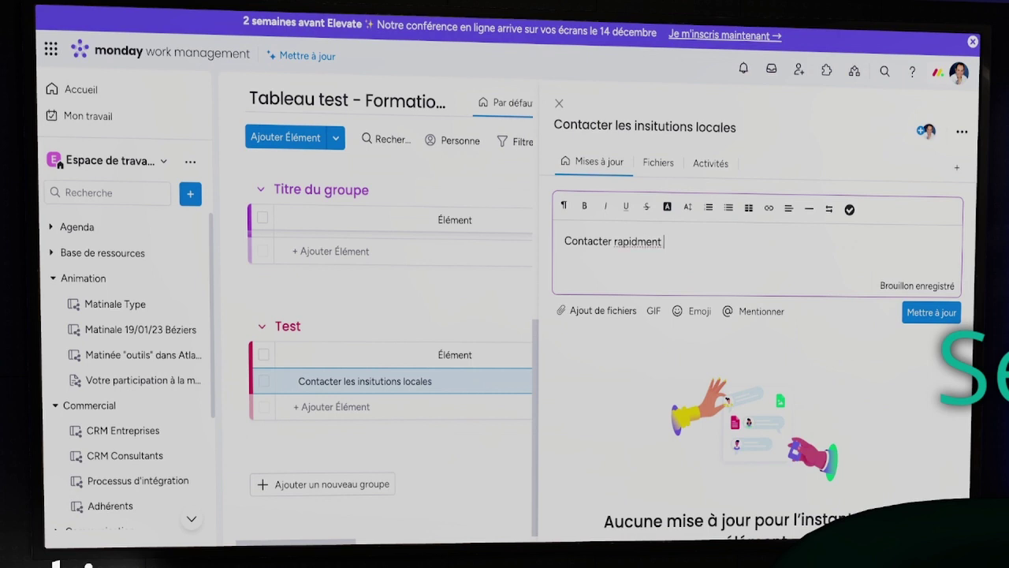
pyautogui.press('Return')
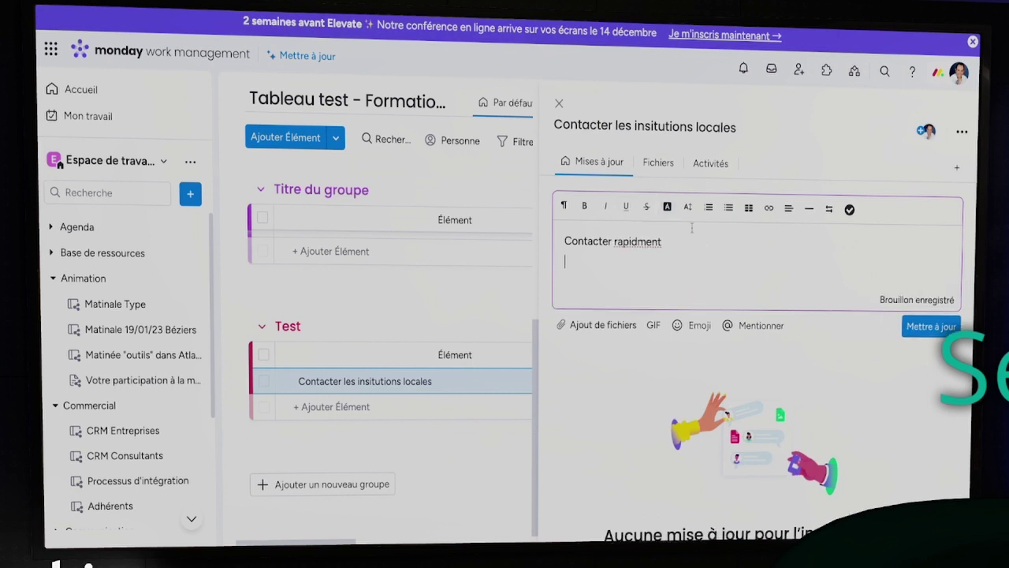
pyautogui.click(849, 210)
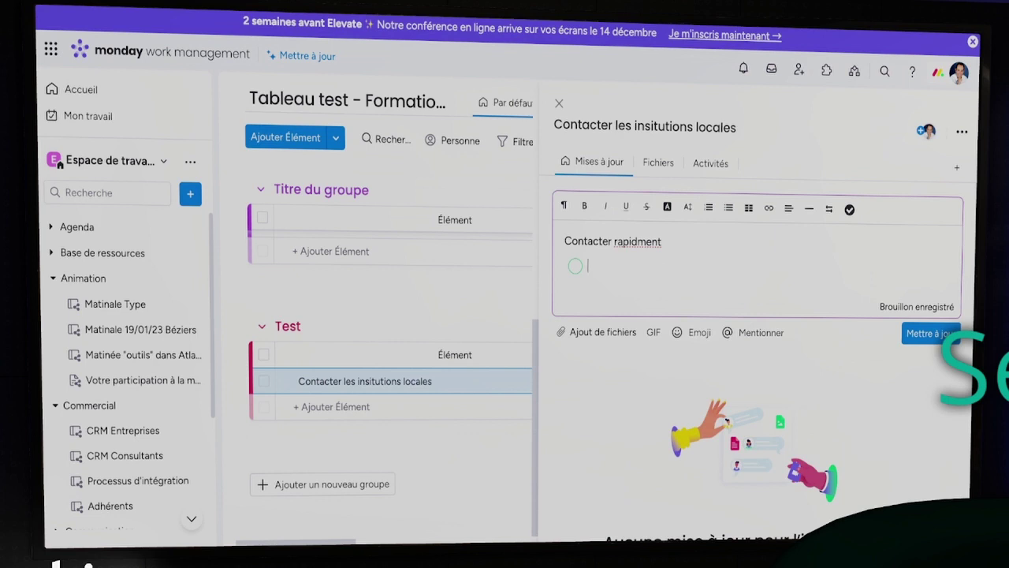
pyautogui.write('Telephone')
pyautogui.press('Return')
pyautogui.write('Mail')
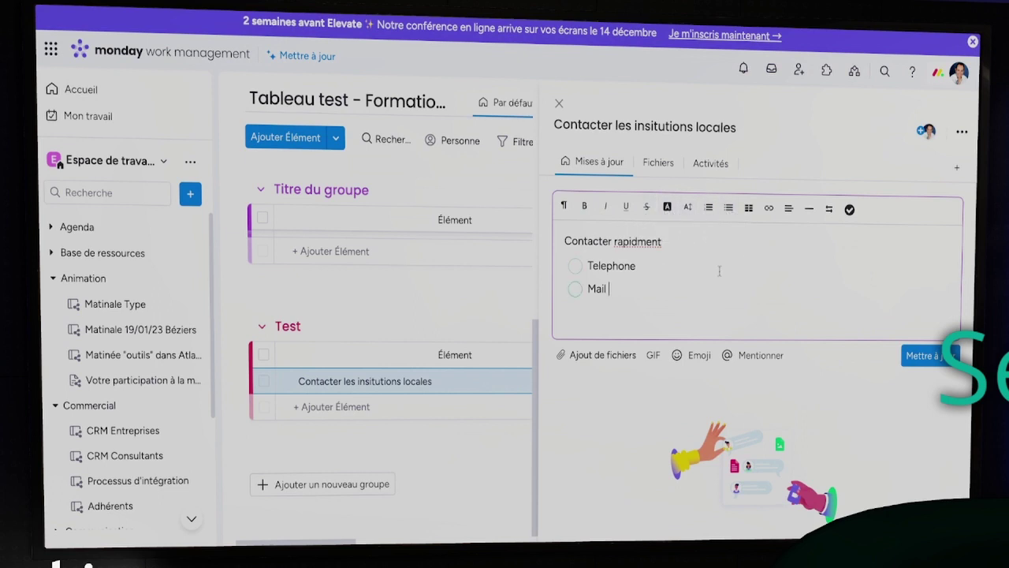
pyautogui.press('Return')
pyautogui.press('Return')
# Leave a blank line under the checklist and @-mention a colleague in the update
pyautogui.click(729, 207)
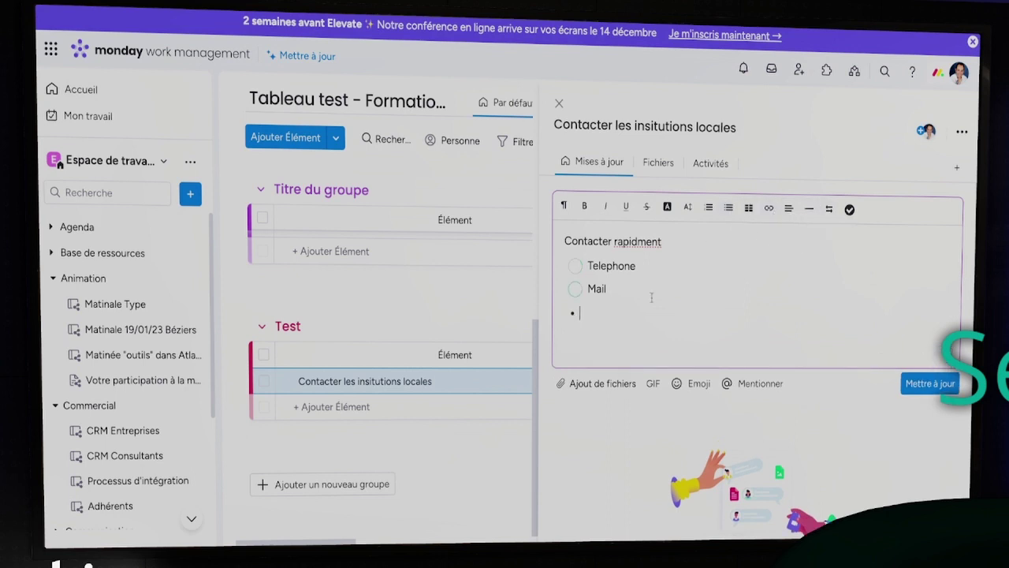
pyautogui.press('BackSpace')
pyautogui.press('Return')
pyautogui.press('Return')
pyautogui.press('Return')
pyautogui.press('Return')
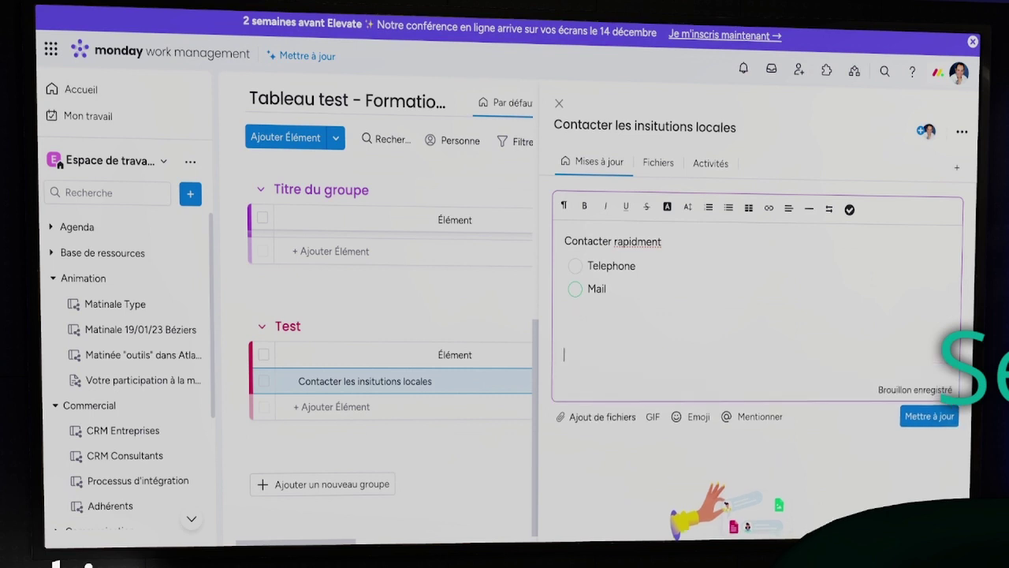
pyautogui.write('@')
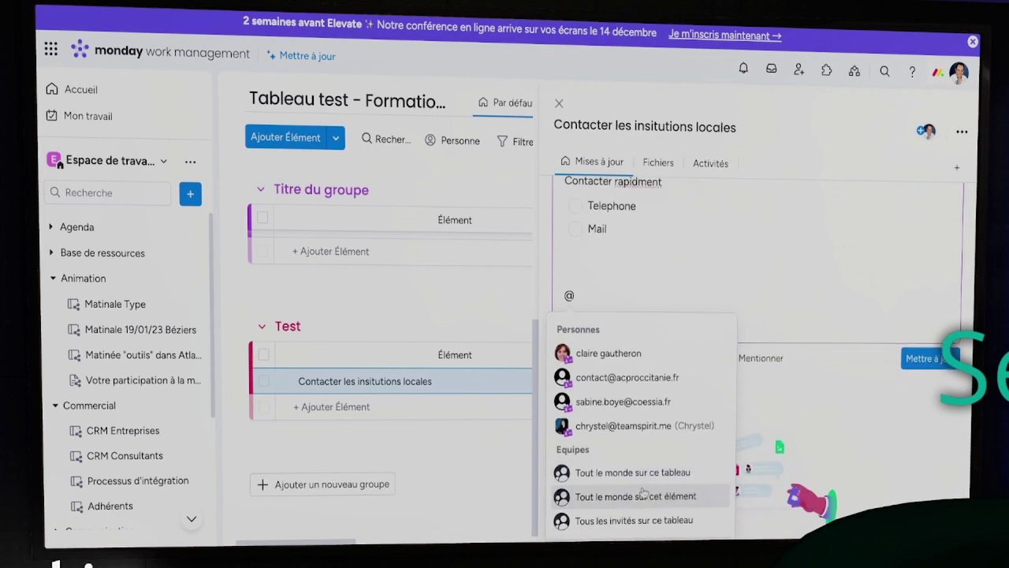
pyautogui.click(629, 426)
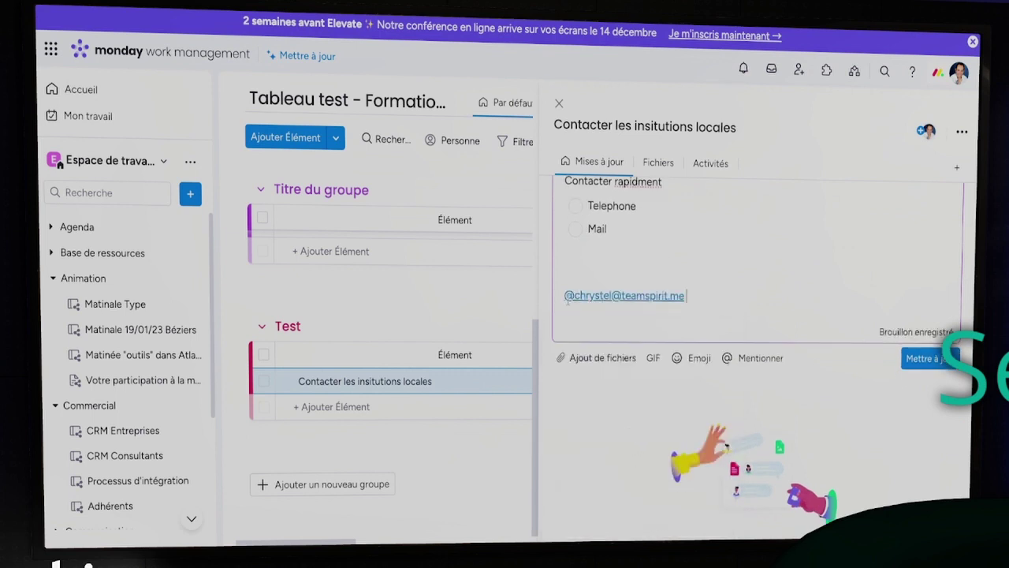
pyautogui.click(685, 296)
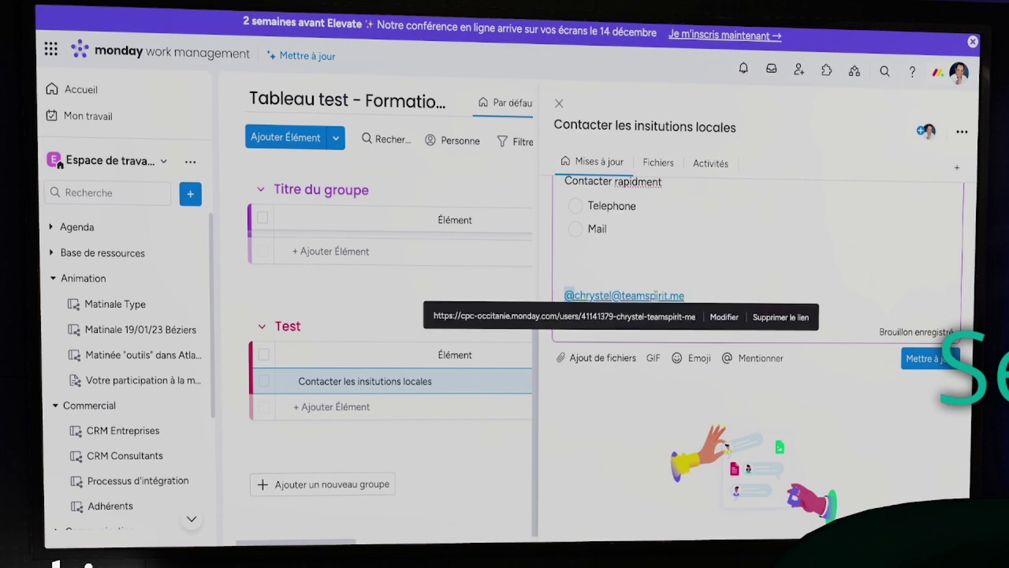
pyautogui.click(688, 296)
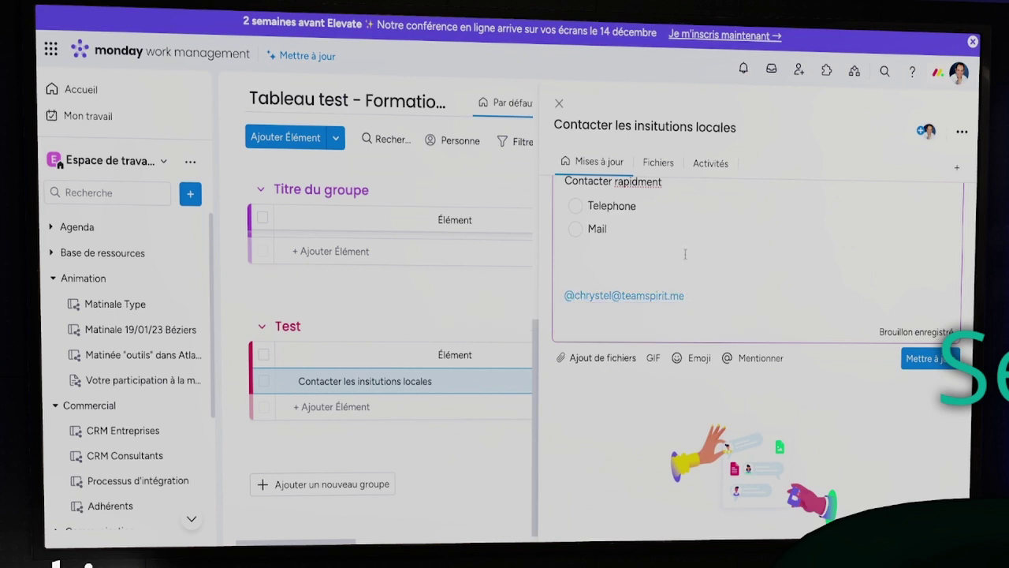
pyautogui.scroll(1, 685, 256)
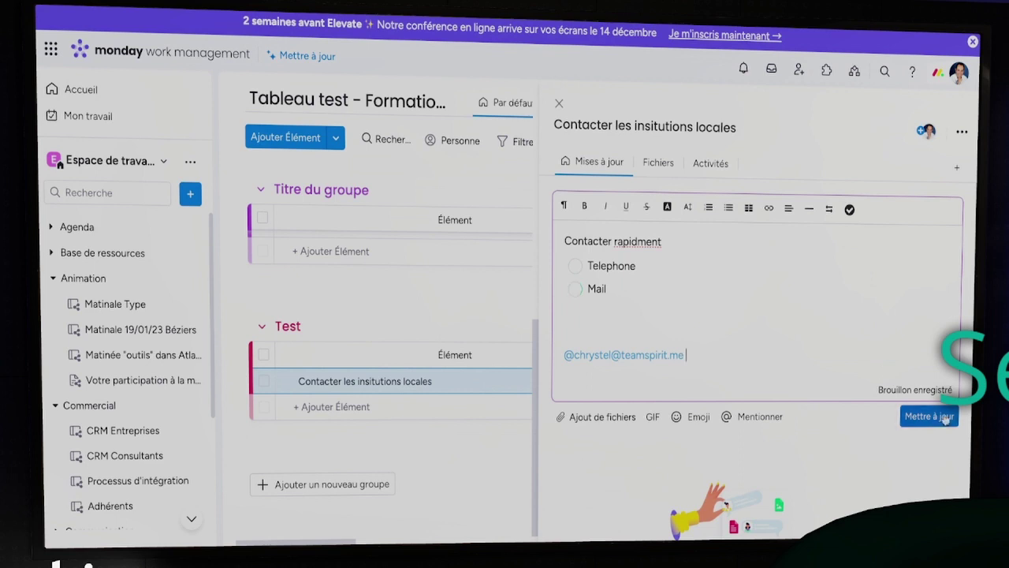
# Post the update, discard a second stray @-mention draft, and close the updates panel
pyautogui.click(918, 416)
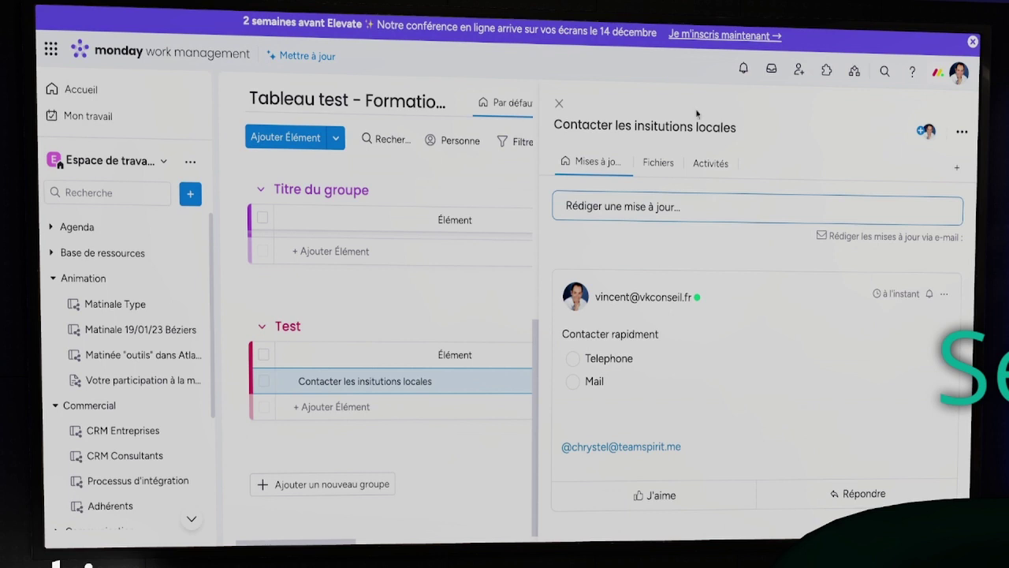
pyautogui.click(691, 209)
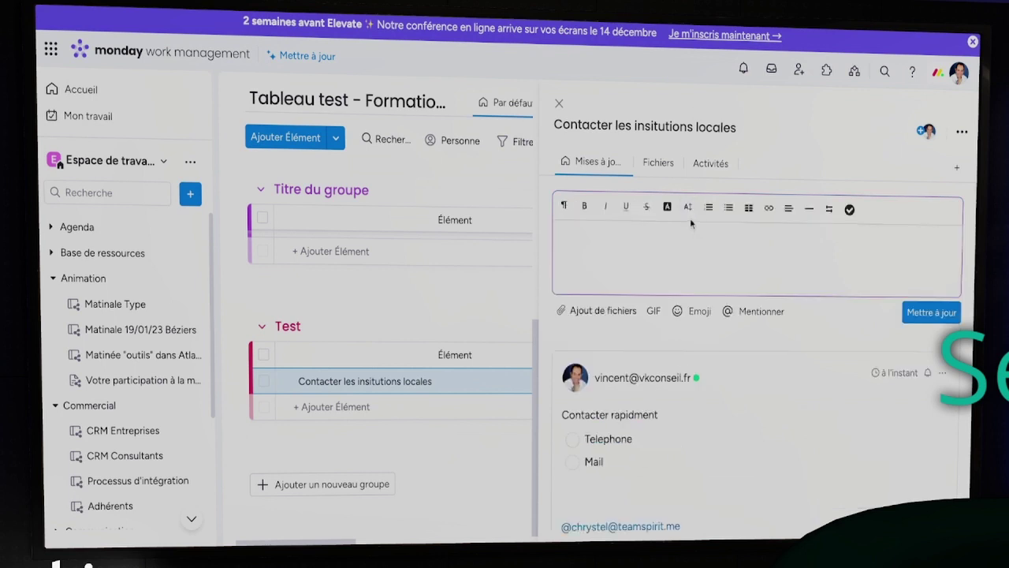
pyautogui.write('@')
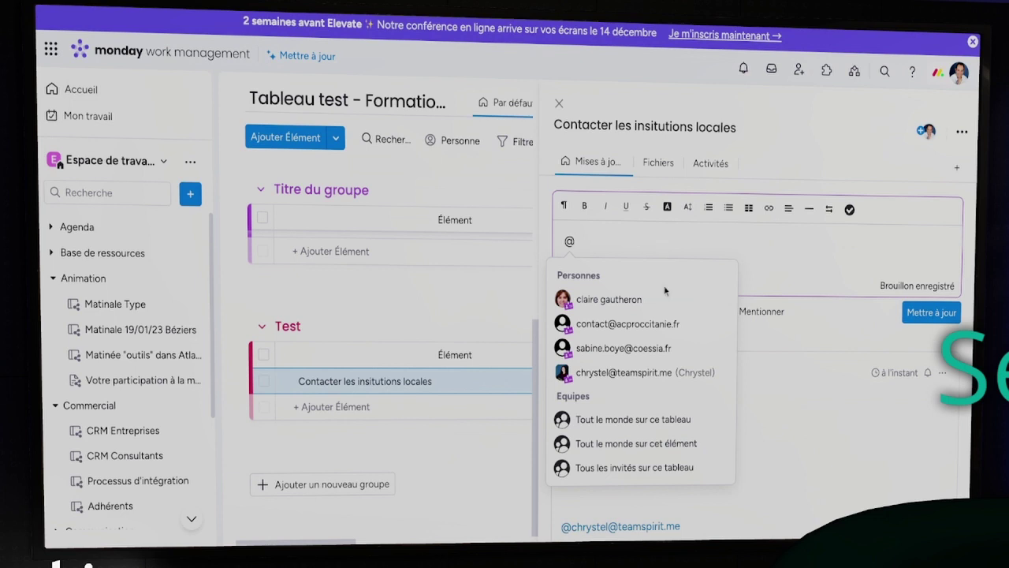
pyautogui.scroll(-1, 661, 380)
pyautogui.scroll(1, 661, 380)
pyautogui.click(661, 244)
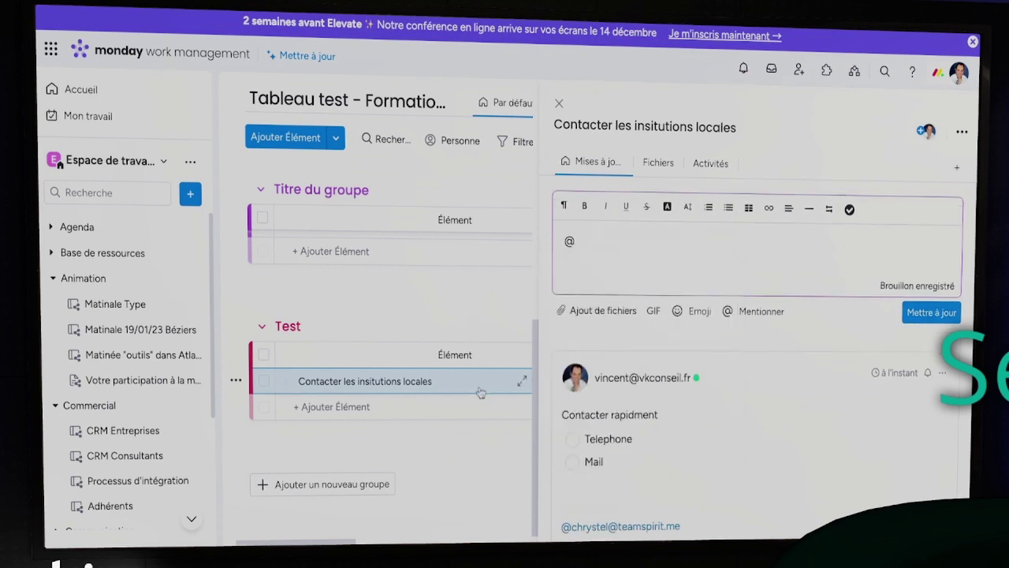
pyautogui.click(558, 103)
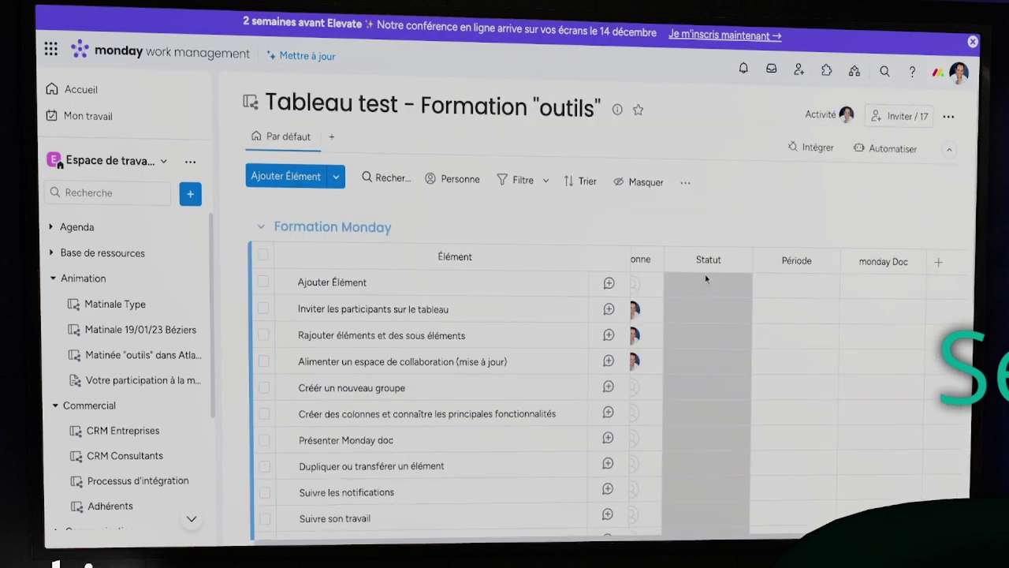
# Pick three people in the Test item's Personne cell, then reopen the item's updates
pyautogui.scroll(-5, 706, 280)
pyautogui.scroll(5, 706, 286)
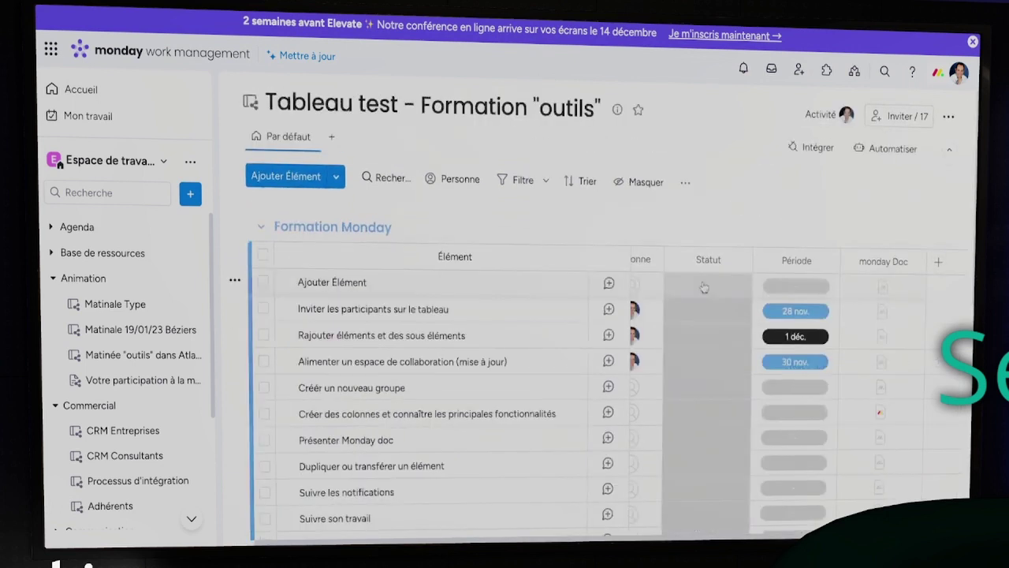
pyautogui.scroll(-5, 704, 287)
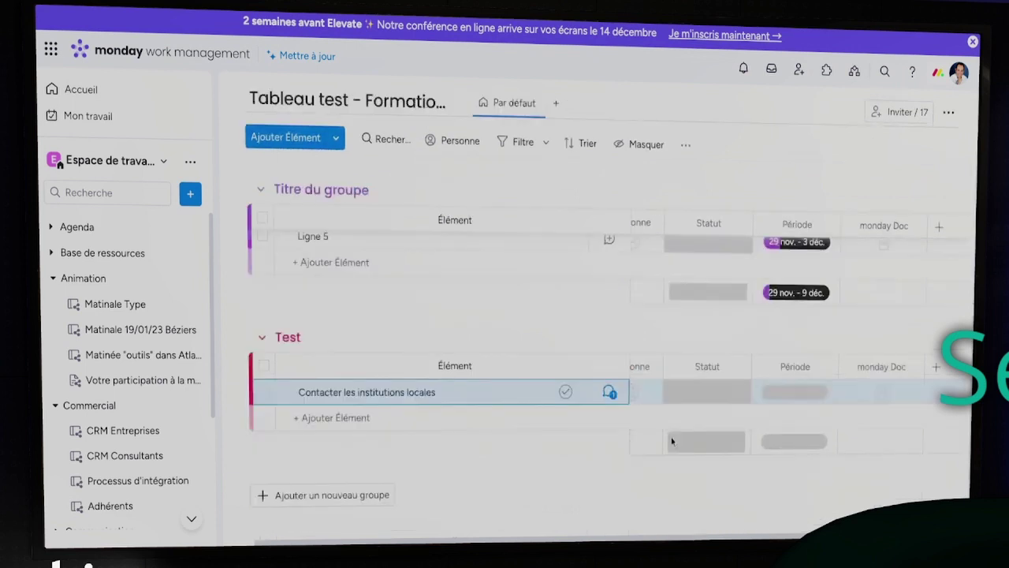
pyautogui.click(672, 396)
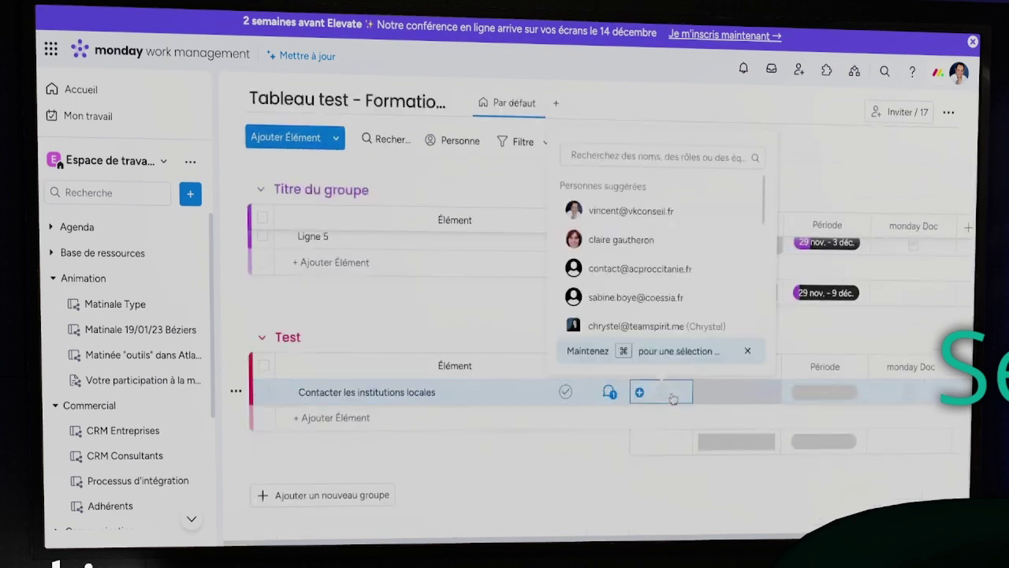
pyautogui.click(622, 240)
pyautogui.click(666, 394)
pyautogui.click(631, 326)
pyautogui.click(663, 392)
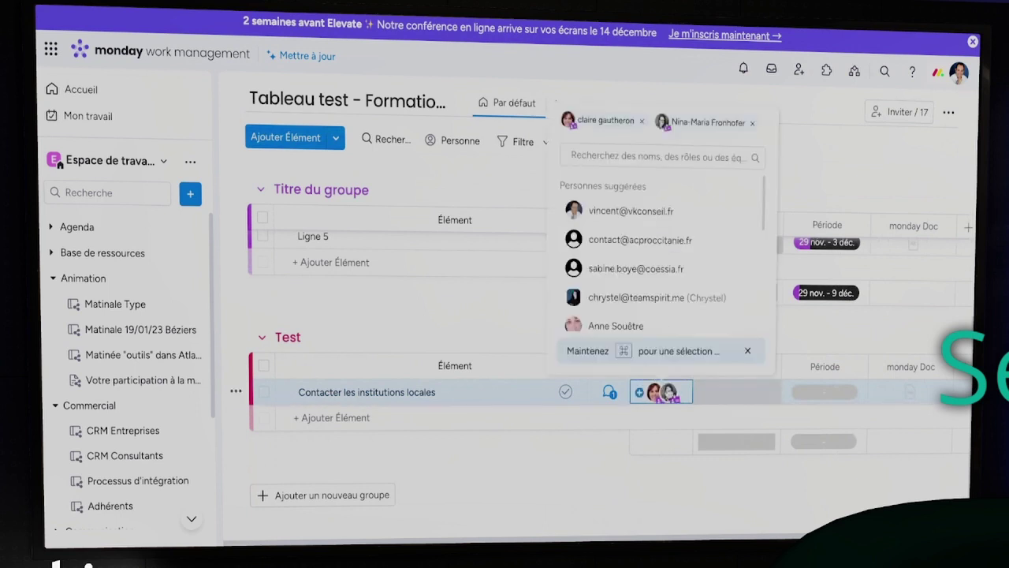
pyautogui.scroll(-3, 670, 284)
pyautogui.click(670, 288)
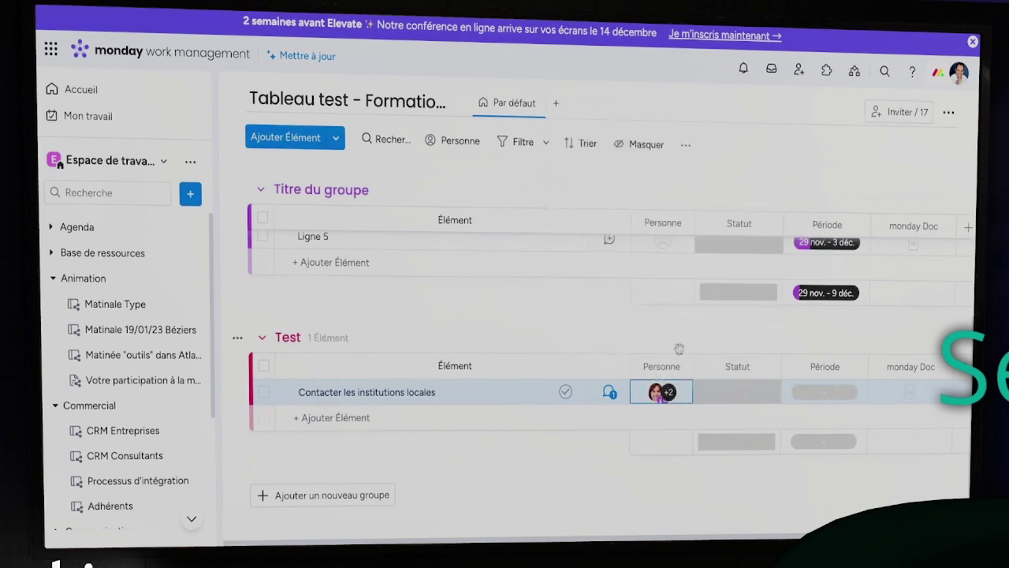
pyautogui.click(607, 393)
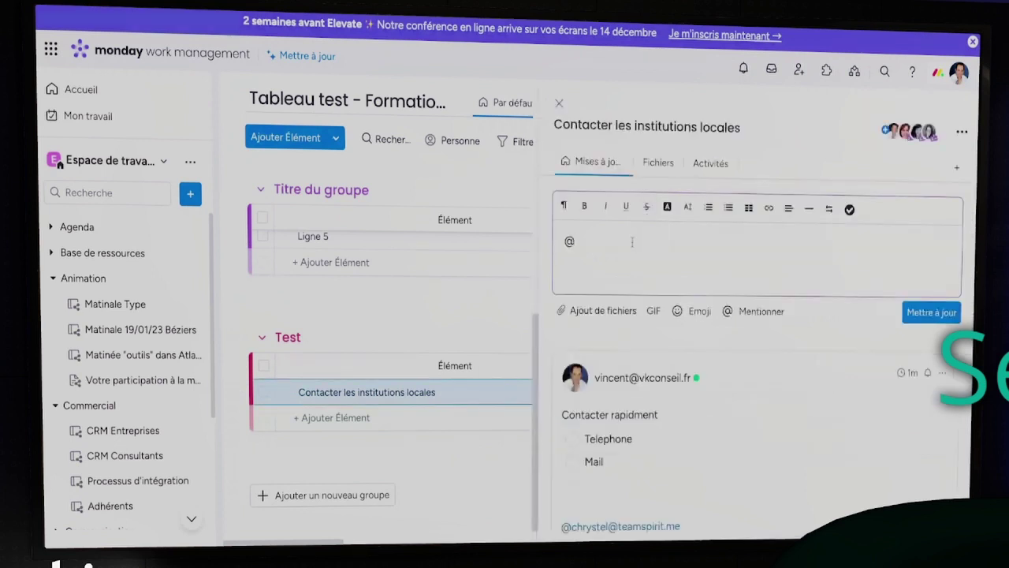
# Type and then erase a colleague mention so the editor stays empty, and close the panel
pyautogui.press('BackSpace')
pyautogui.write('@')
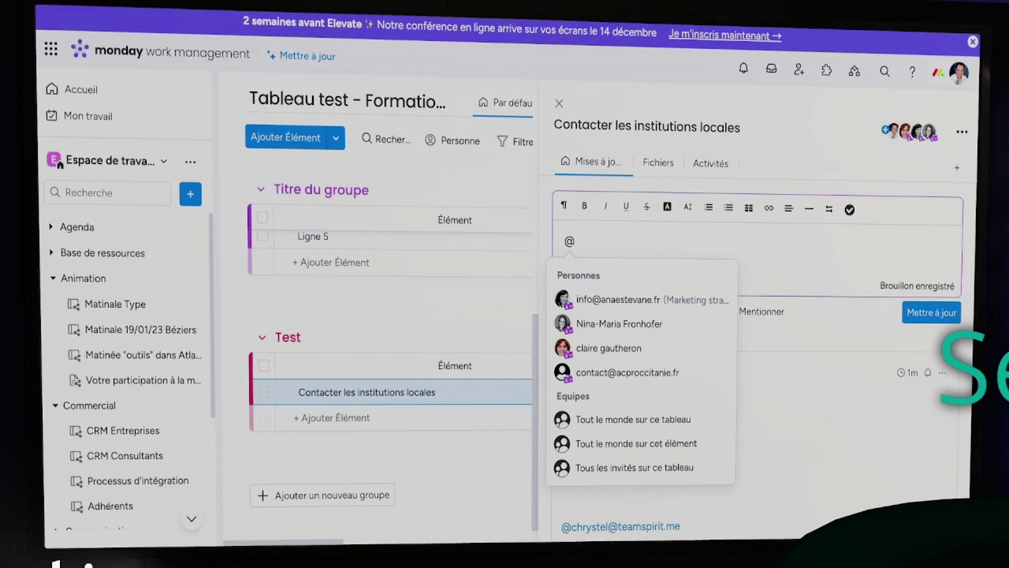
pyautogui.write('a')
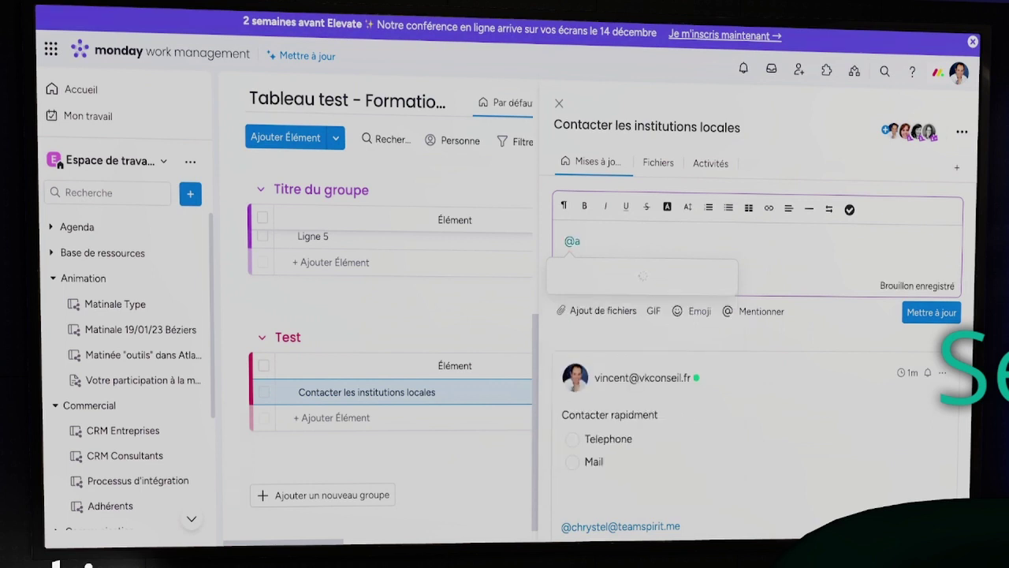
pyautogui.write('nne')
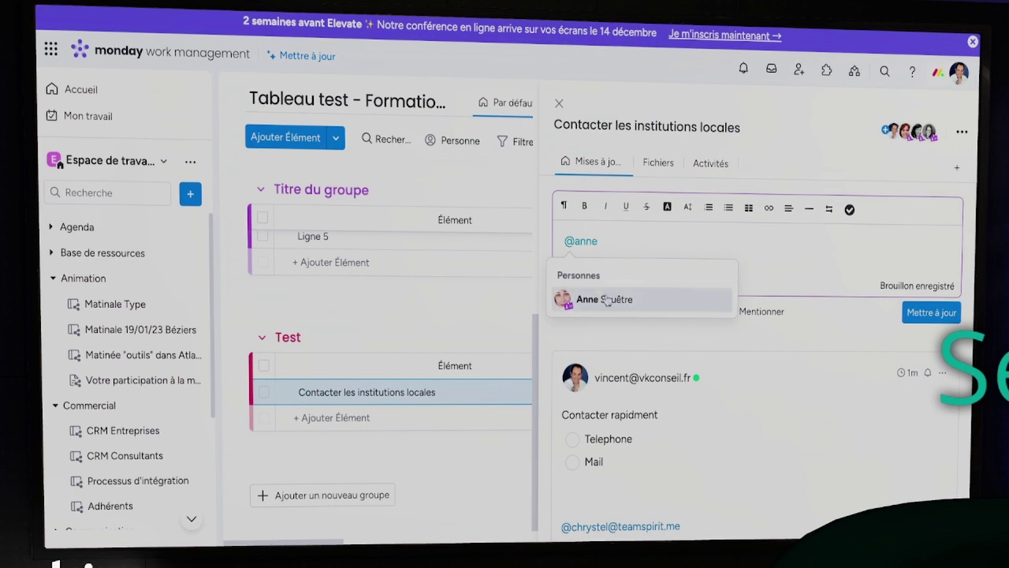
pyautogui.click(610, 249)
pyautogui.press('BackSpace')
pyautogui.press('BackSpace')
pyautogui.press('BackSpace')
pyautogui.press('BackSpace')
pyautogui.press('BackSpace')
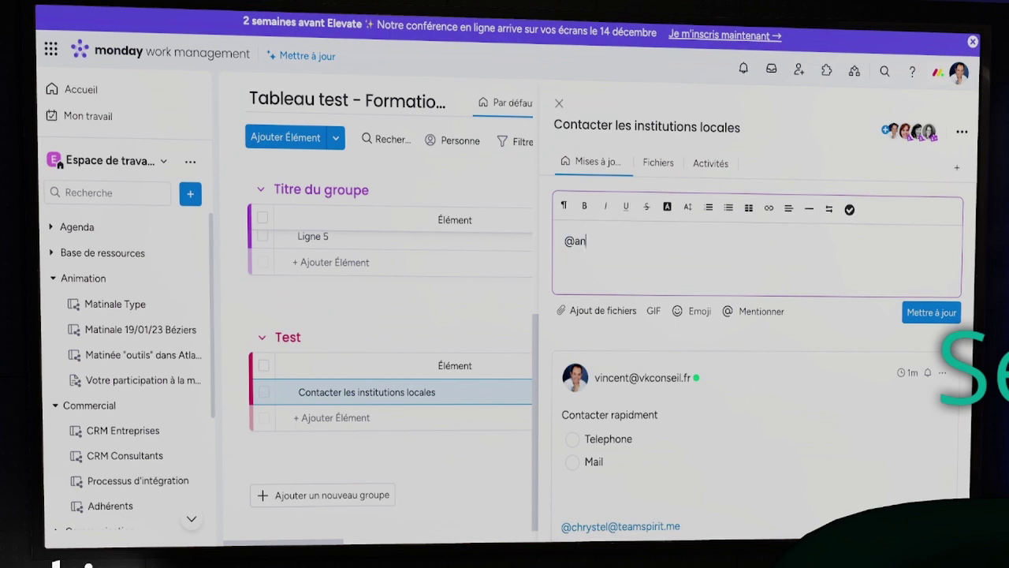
pyautogui.click(557, 102)
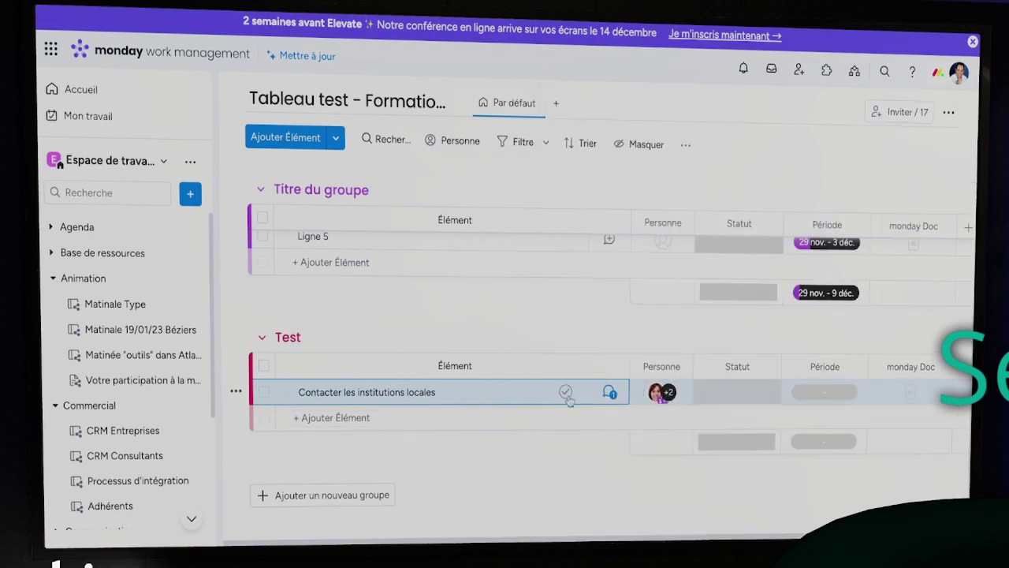
# Remove all three assignees from the item's Personne cell and reopen its updates
pyautogui.moveTo(662, 392)
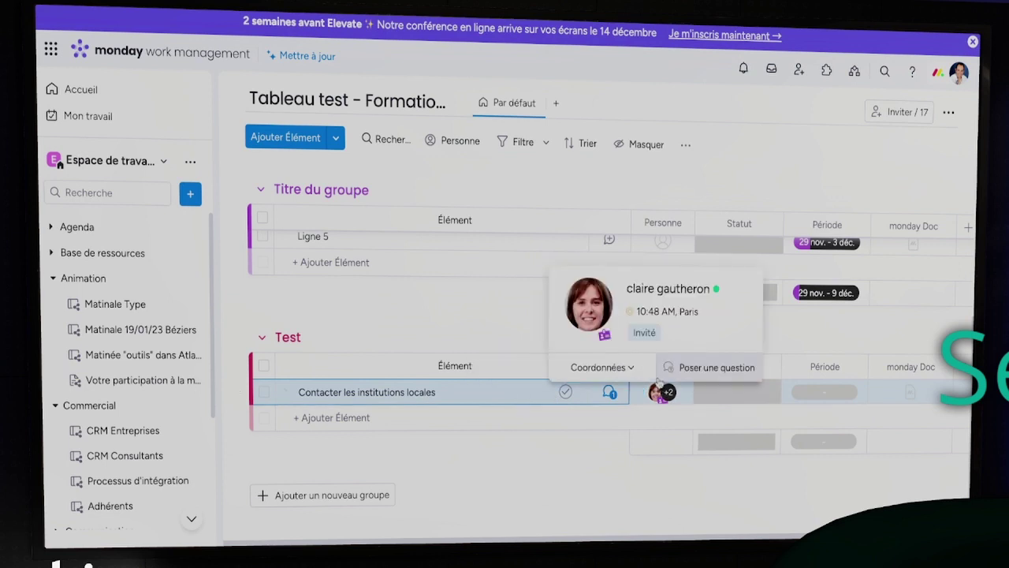
pyautogui.click(665, 398)
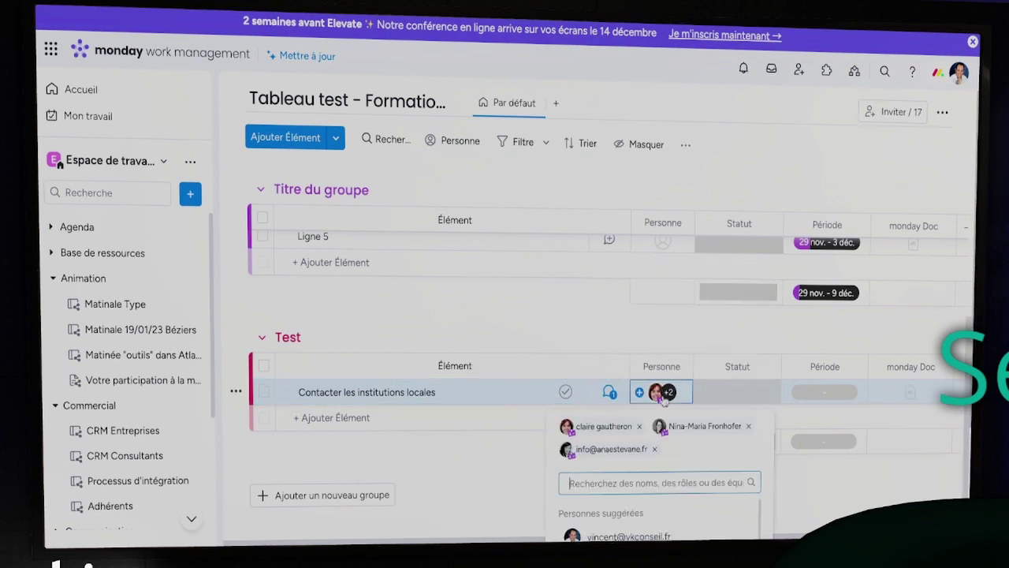
pyautogui.click(748, 426)
pyautogui.click(750, 123)
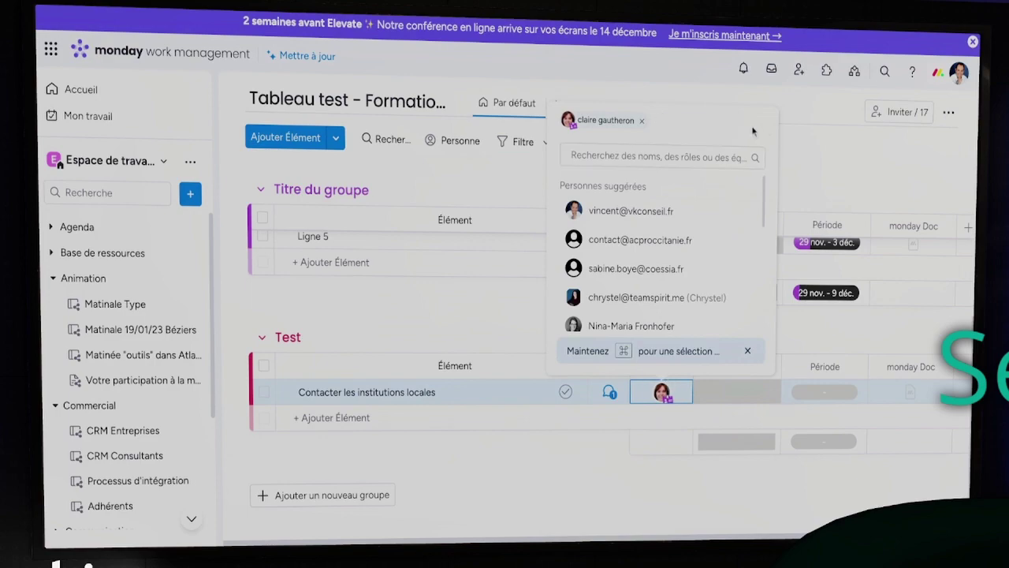
pyautogui.click(642, 121)
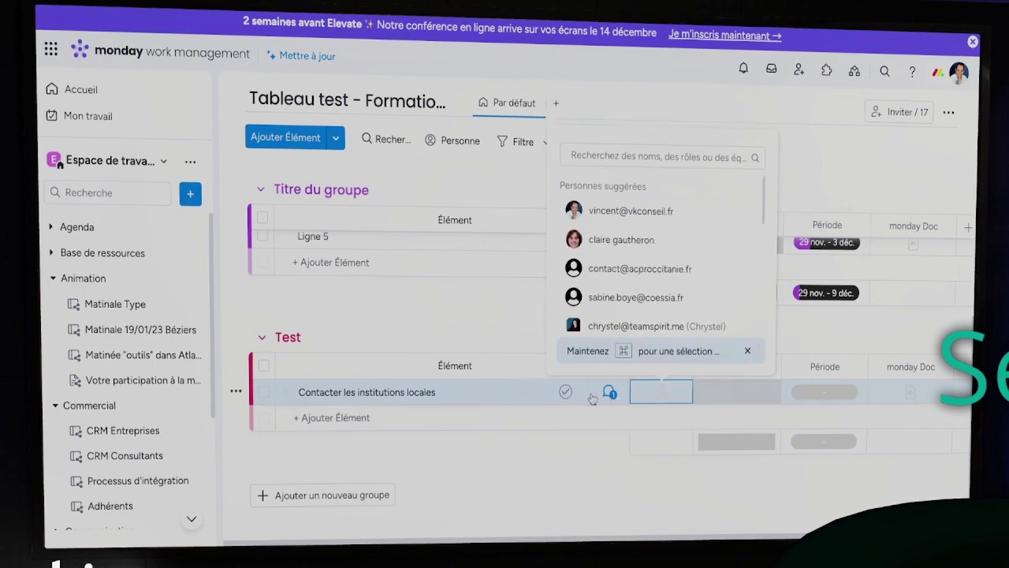
pyautogui.click(542, 391)
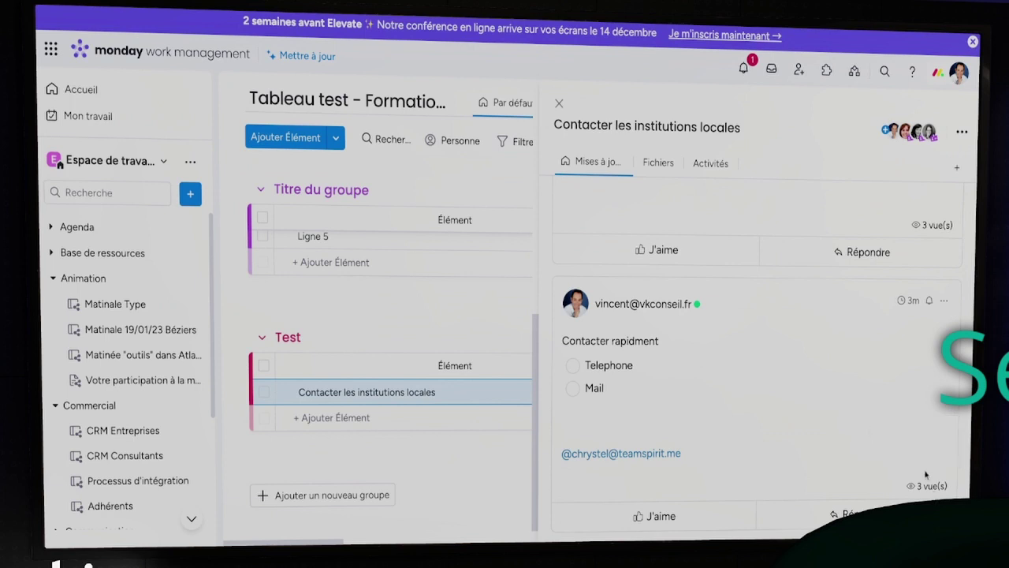
# Post a reply to the Contacter rapidment update containing the green DONE GIF
pyautogui.moveTo(932, 490)
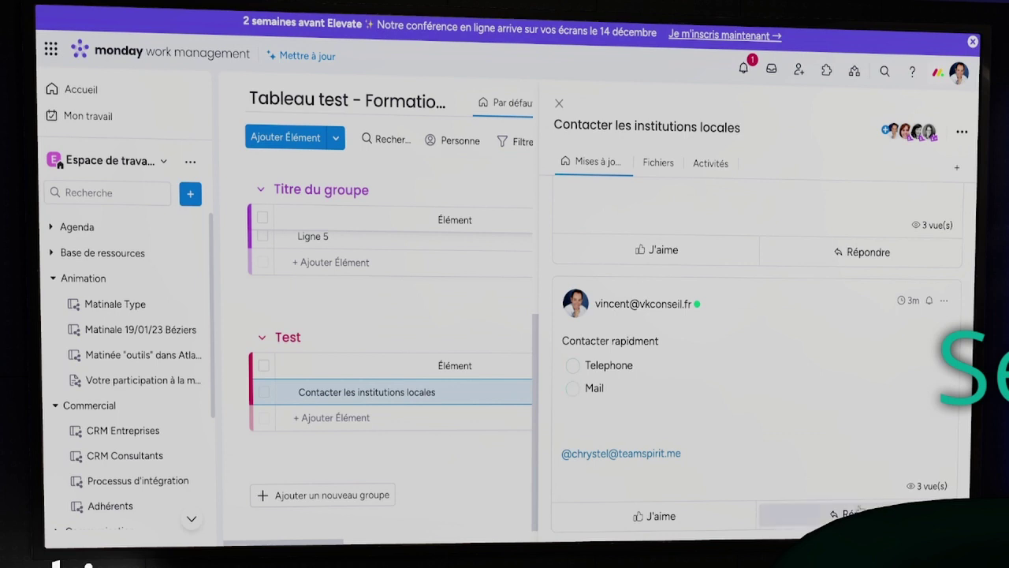
pyautogui.click(820, 513)
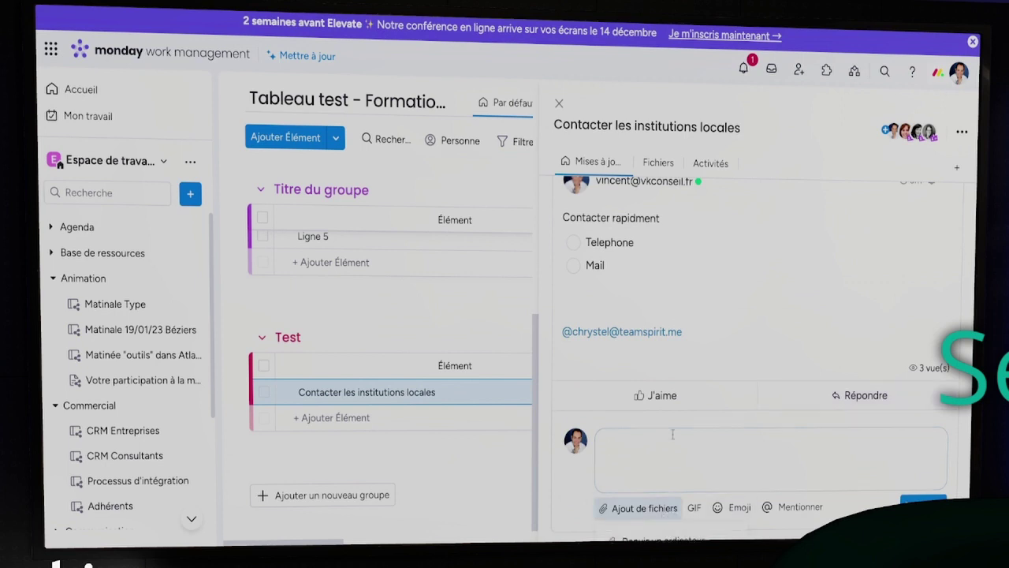
pyautogui.click(671, 509)
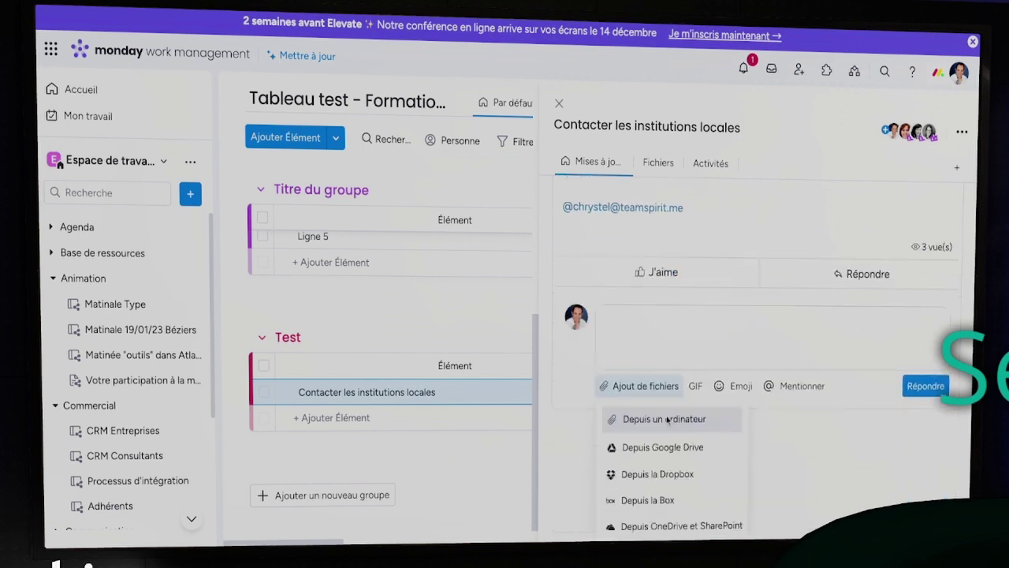
pyautogui.click(696, 385)
pyautogui.click(702, 392)
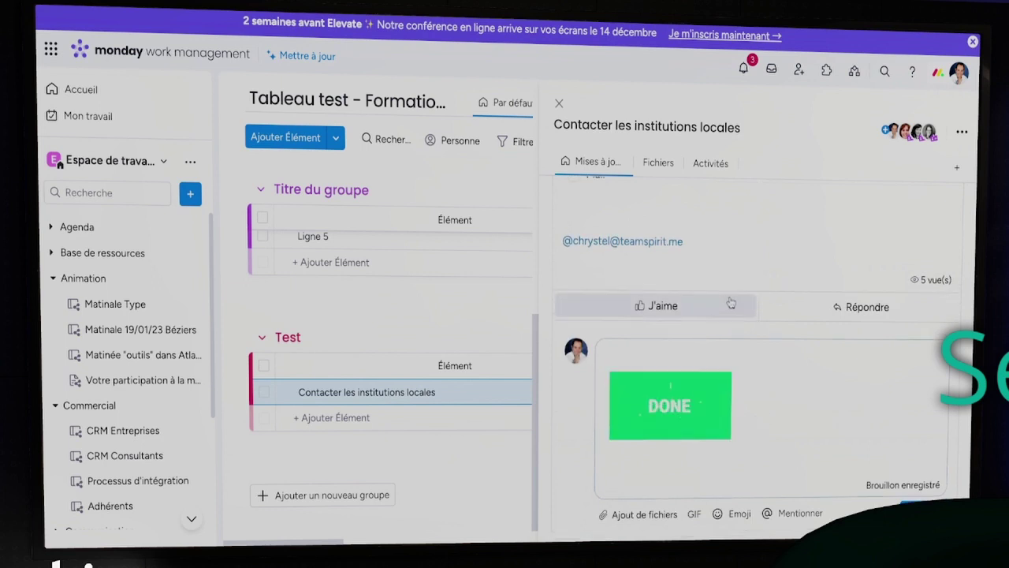
pyautogui.scroll(1, 731, 311)
pyautogui.scroll(3, 730, 303)
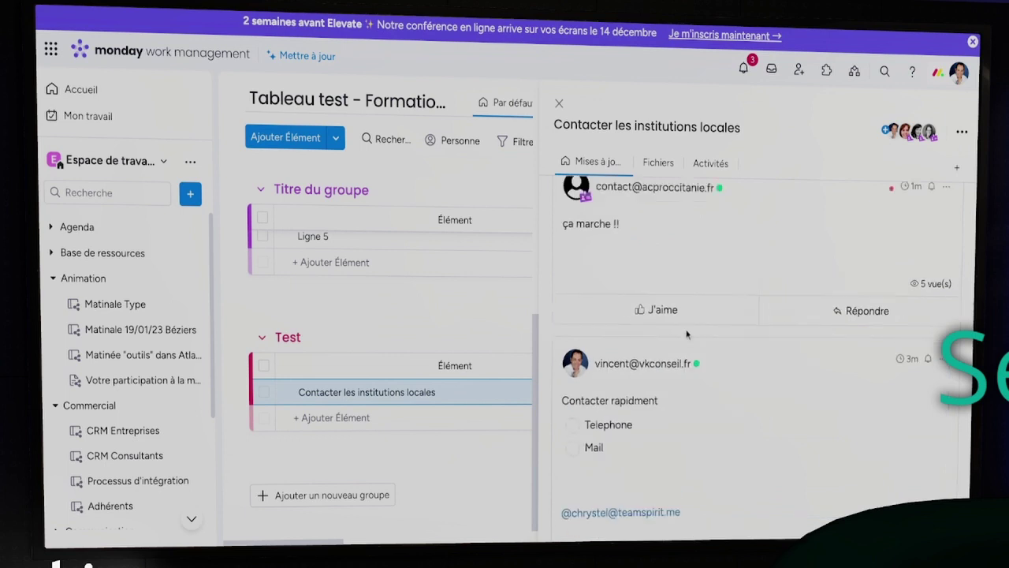
pyautogui.scroll(-3, 686, 329)
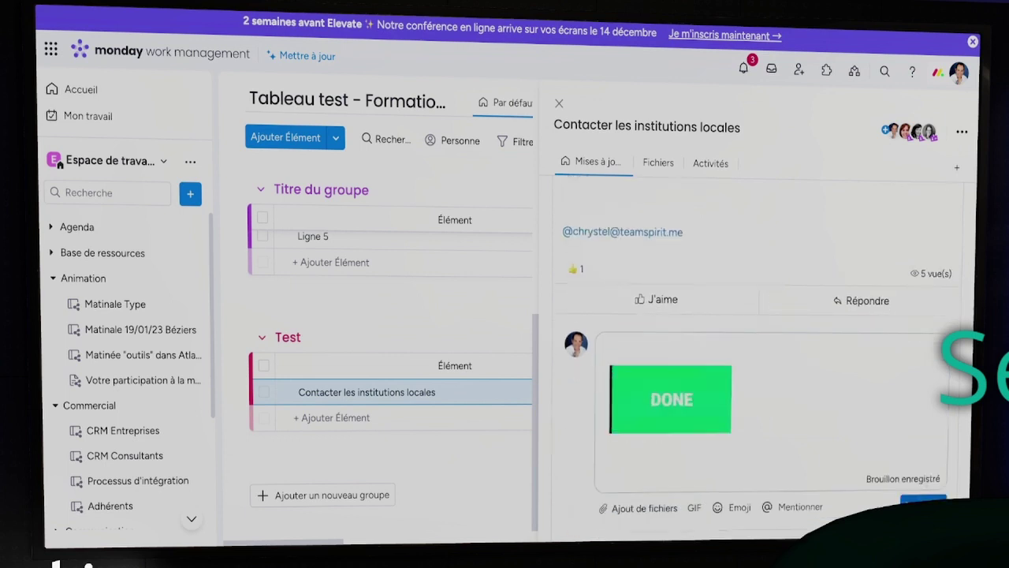
pyautogui.click(923, 502)
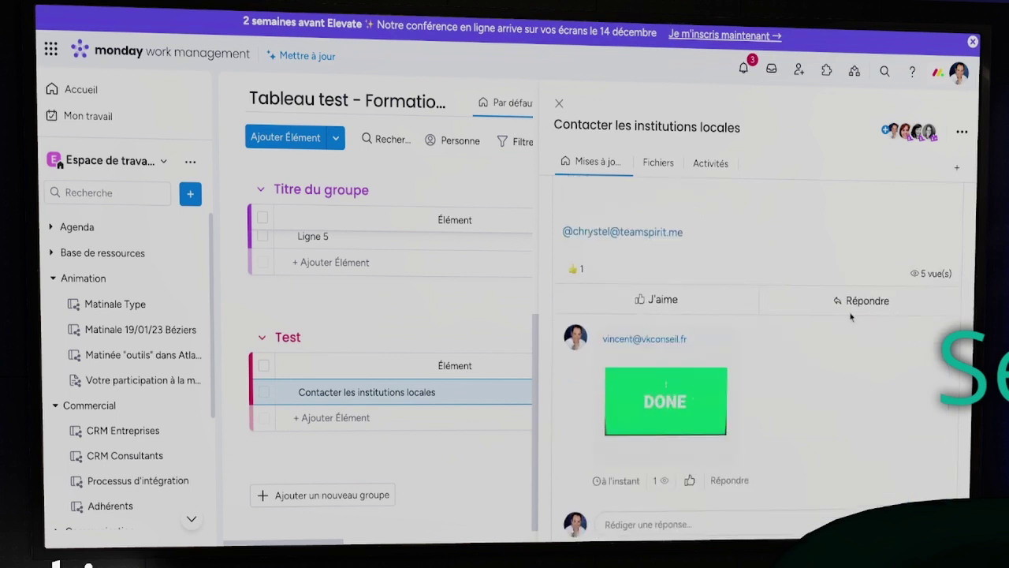
pyautogui.scroll(10, 850, 316)
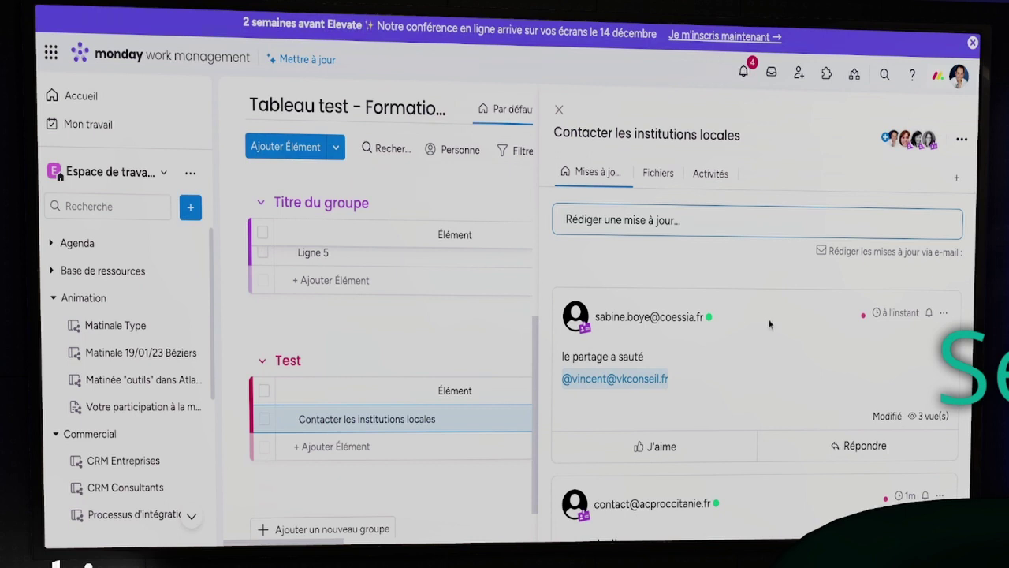
# Read through the item's updates, including 'ça marche !!' and 'le partage a sauté', then start a new update
pyautogui.scroll(-1, 757, 395)
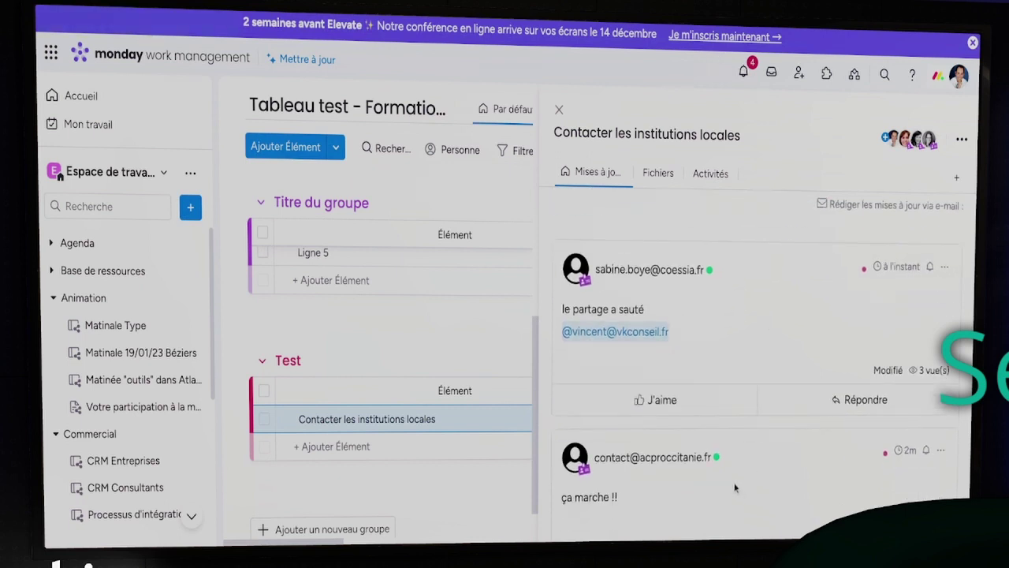
pyautogui.scroll(-1, 734, 487)
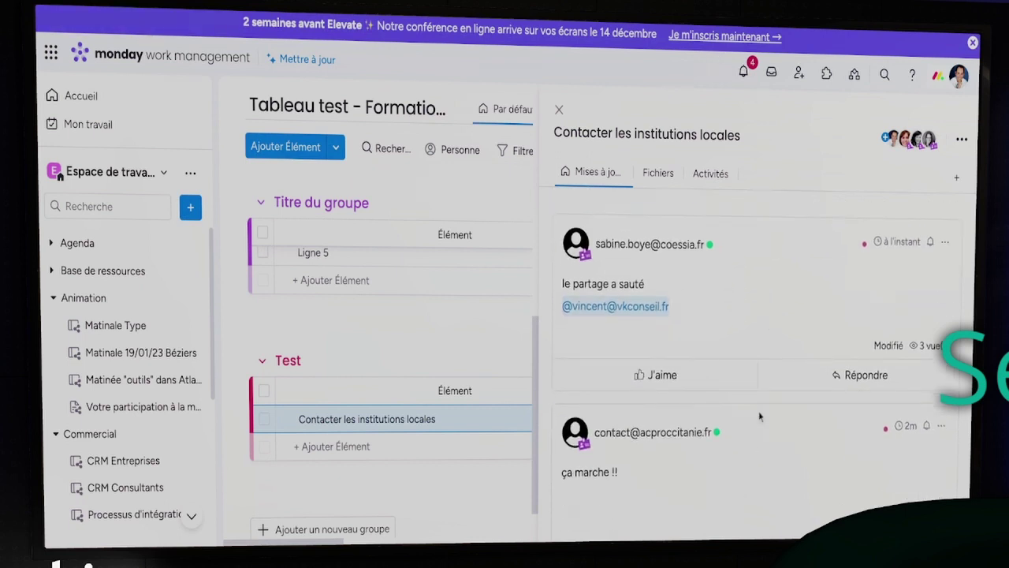
pyautogui.scroll(-1, 792, 465)
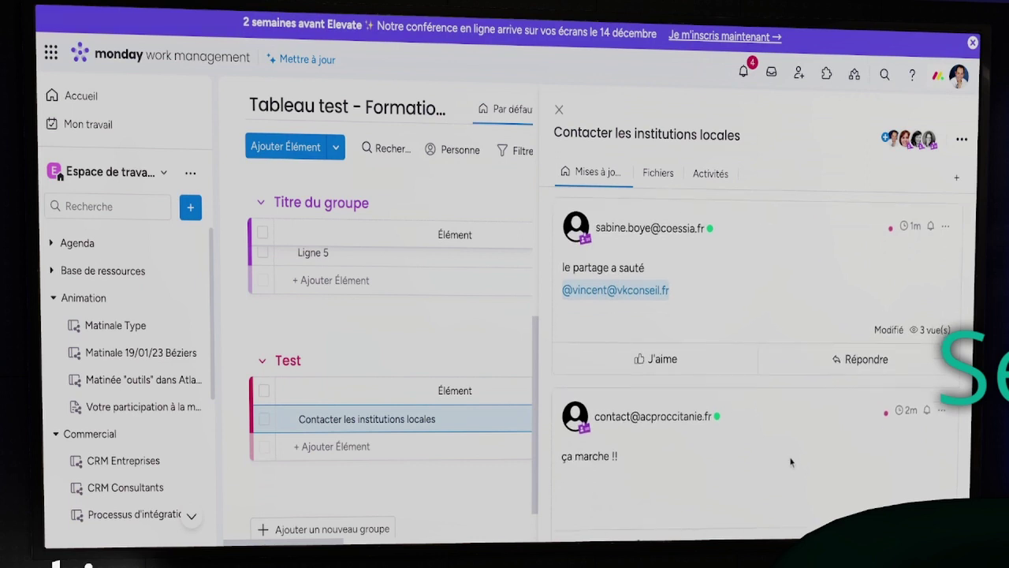
pyautogui.scroll(1, 792, 465)
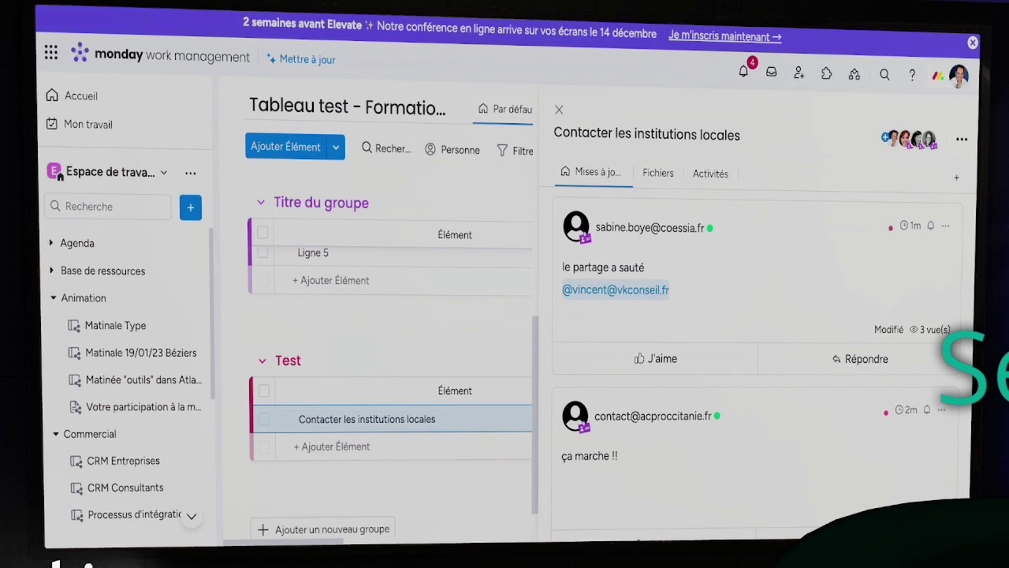
pyautogui.scroll(-3, 834, 474)
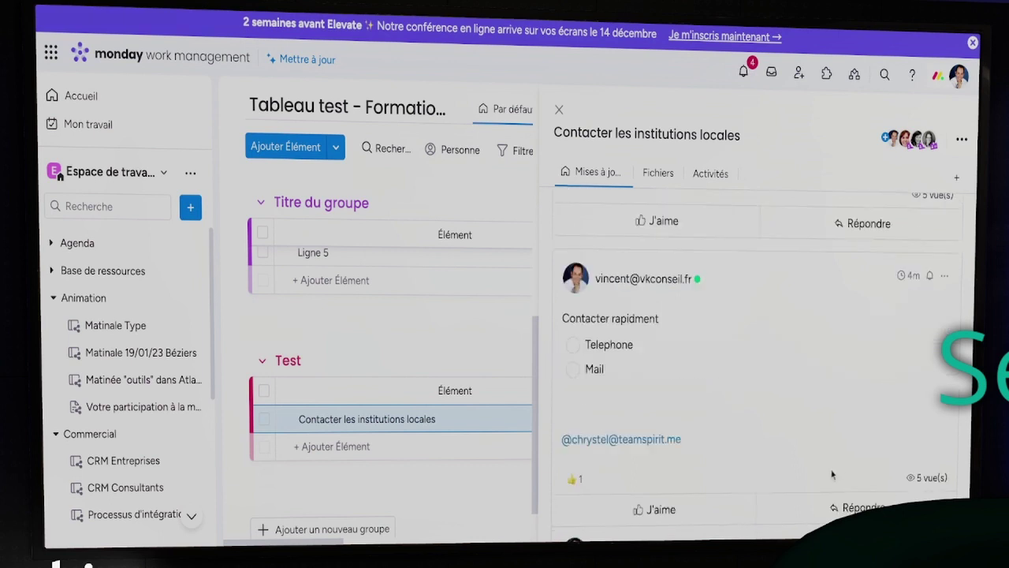
pyautogui.scroll(-3, 832, 476)
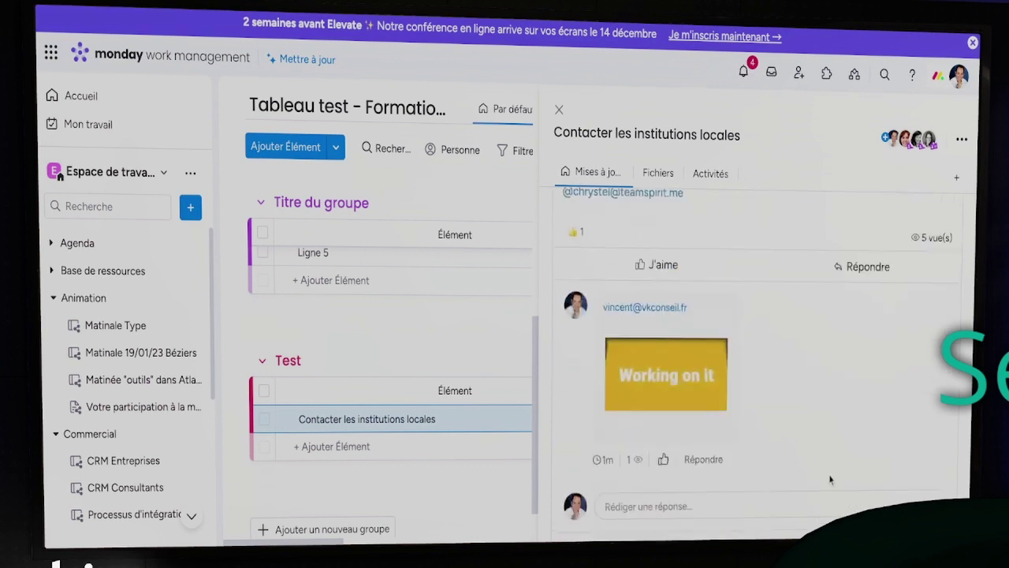
pyautogui.scroll(10, 830, 479)
pyautogui.click(651, 221)
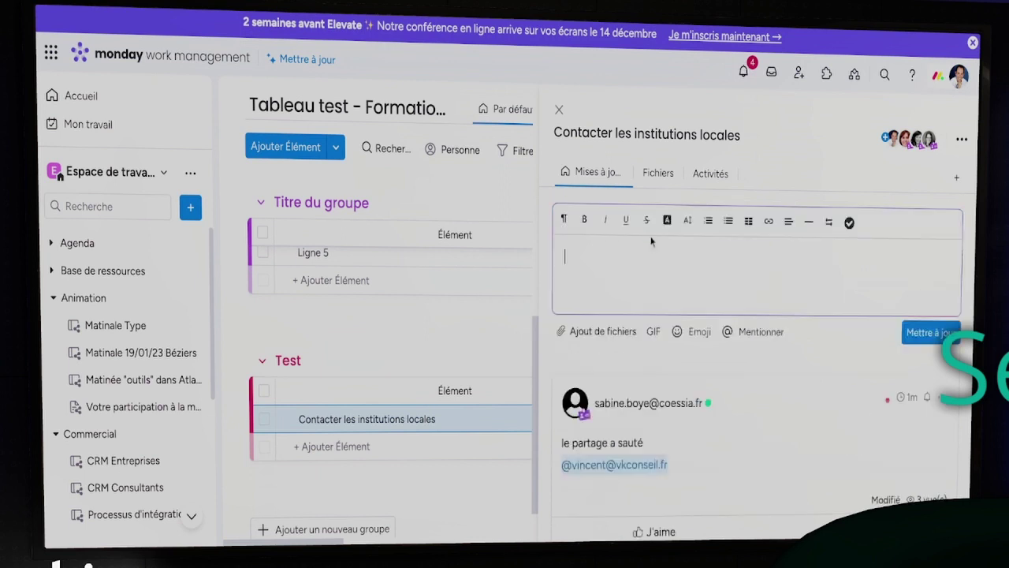
# Attach Formation outils CPC (2).pdf from the computer and post the update
pyautogui.click(597, 331)
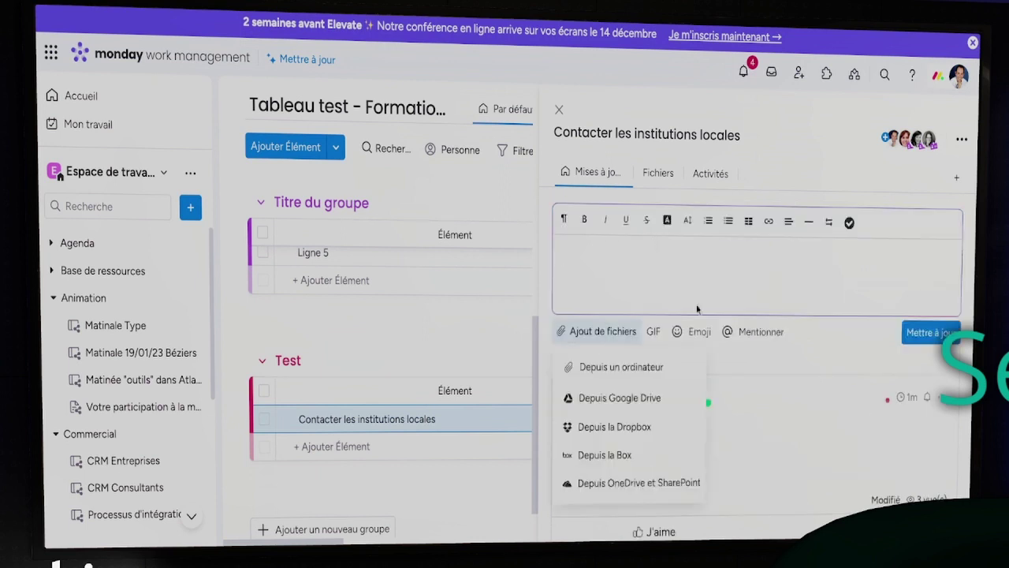
pyautogui.click(637, 364)
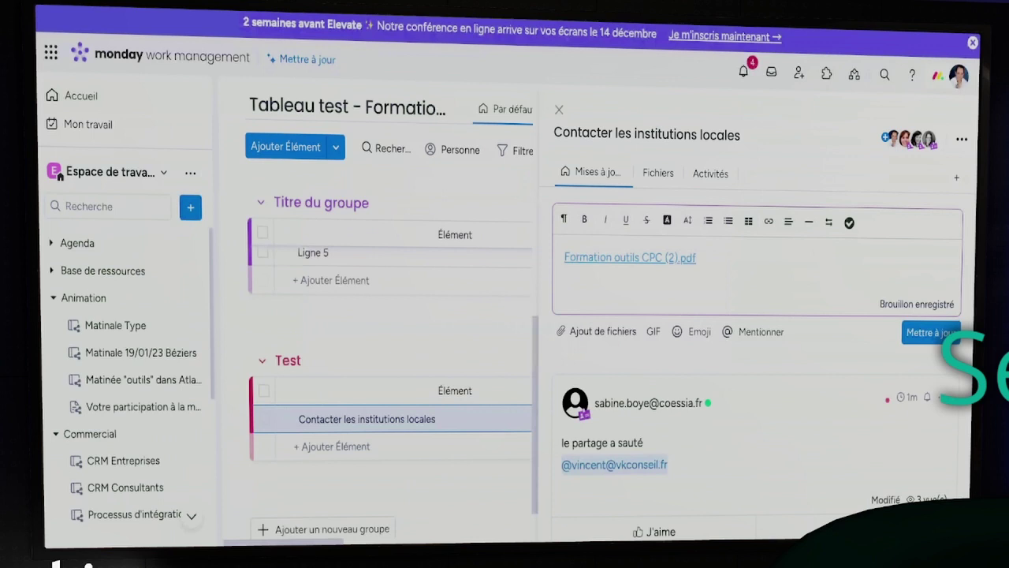
pyautogui.scroll(-1, 745, 272)
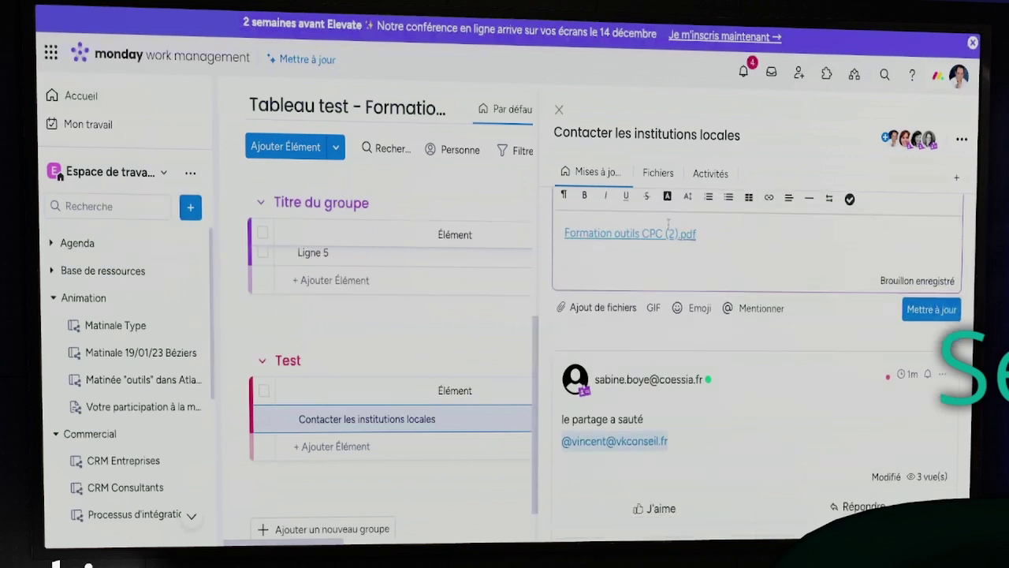
pyautogui.click(915, 309)
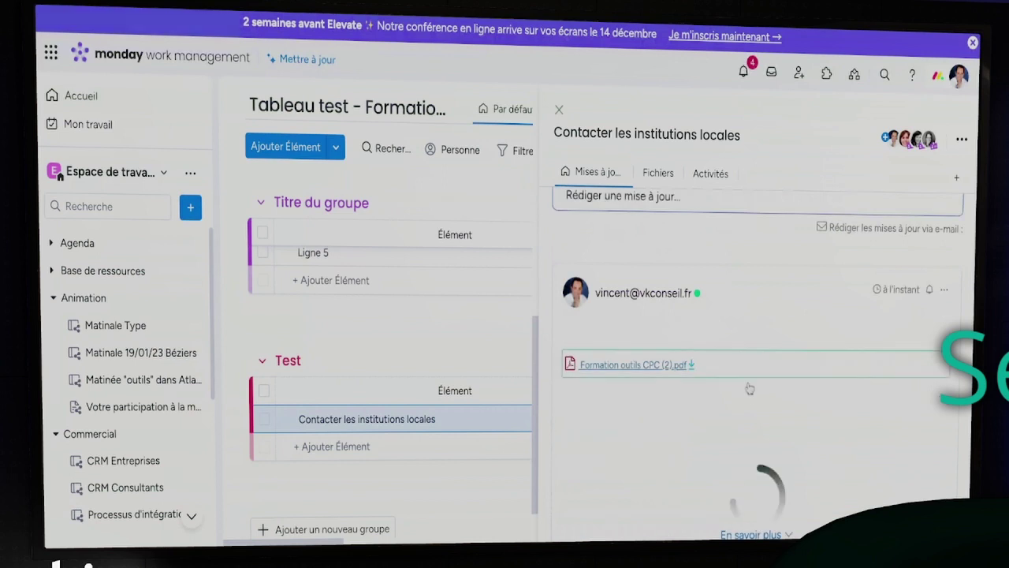
# Scroll through the 33-page PDF's inline preview in the new update
pyautogui.scroll(-5, 735, 339)
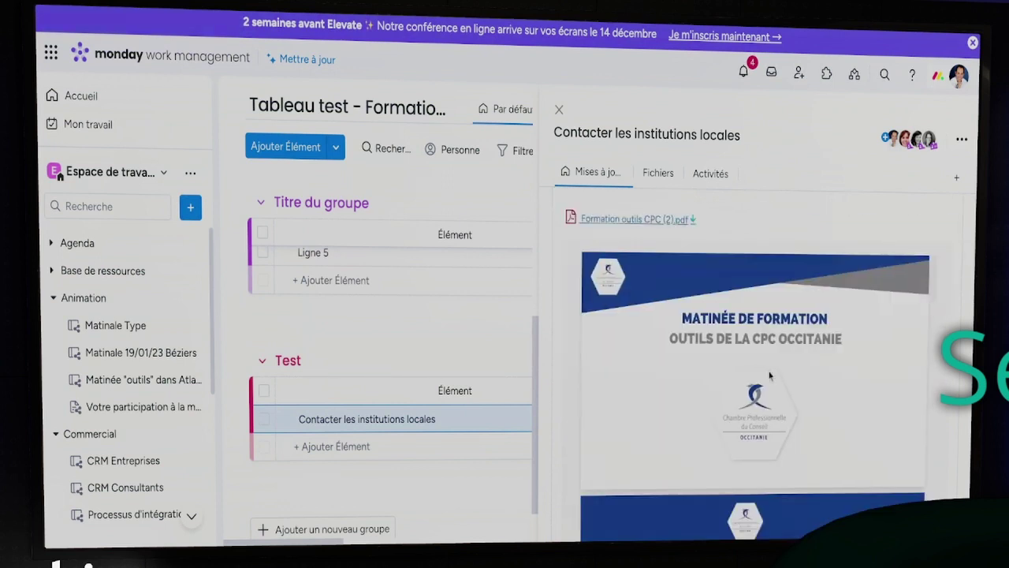
pyautogui.scroll(-5, 897, 379)
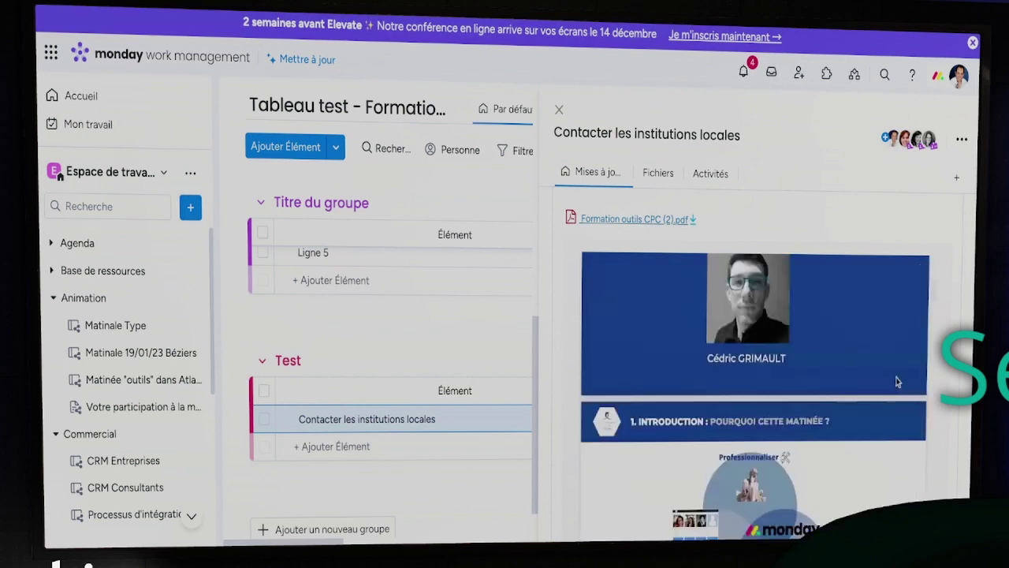
pyautogui.scroll(-3, 897, 381)
pyautogui.scroll(-4, 912, 346)
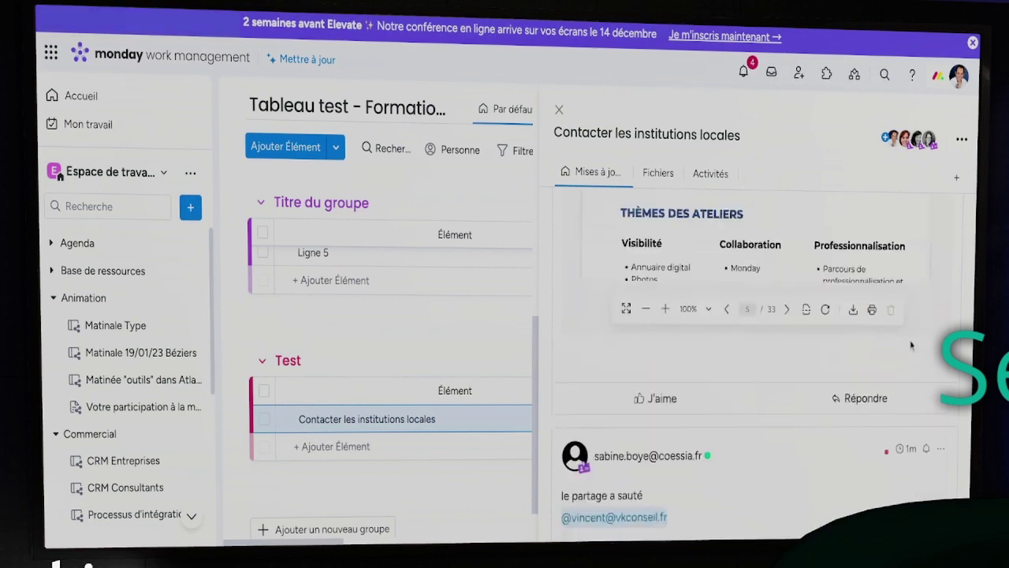
pyautogui.scroll(4, 790, 373)
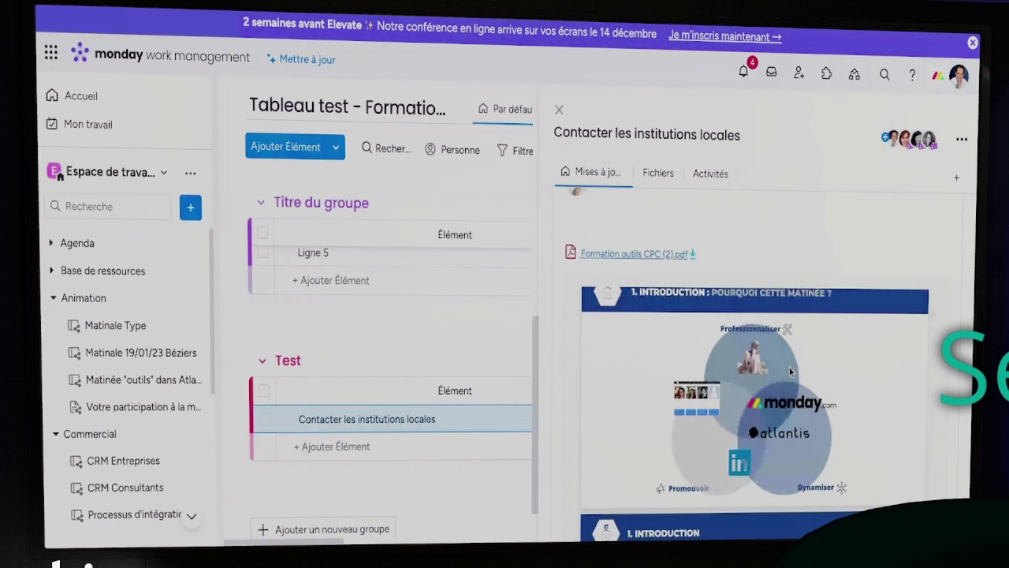
pyautogui.scroll(3, 791, 372)
pyautogui.scroll(2, 777, 268)
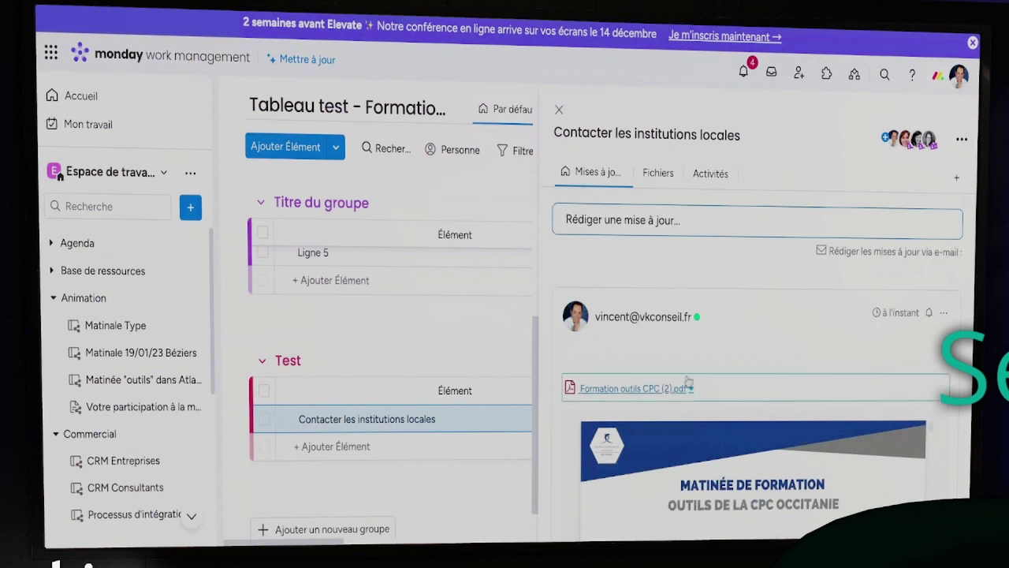
pyautogui.scroll(-3, 762, 354)
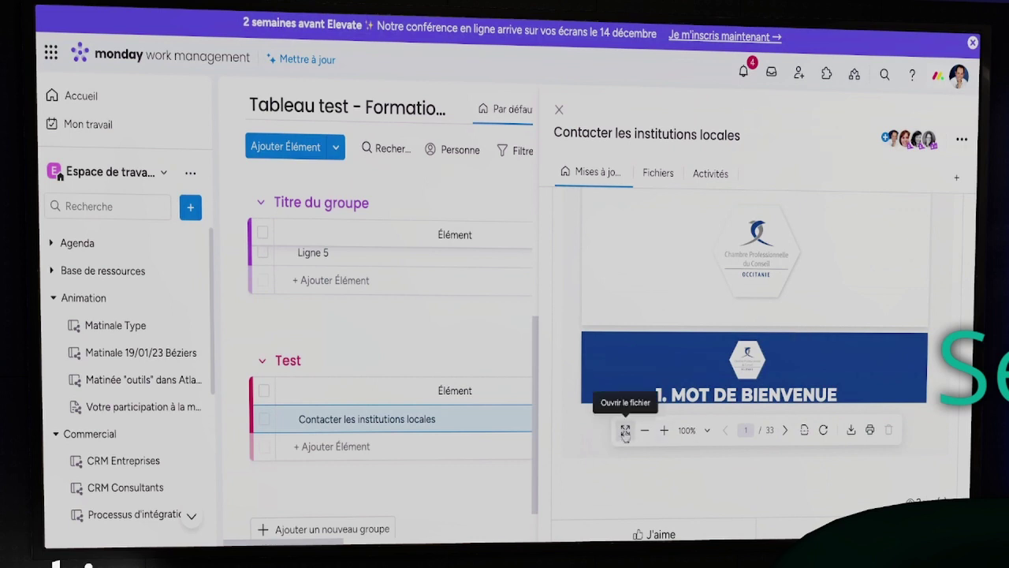
pyautogui.scroll(5, 733, 306)
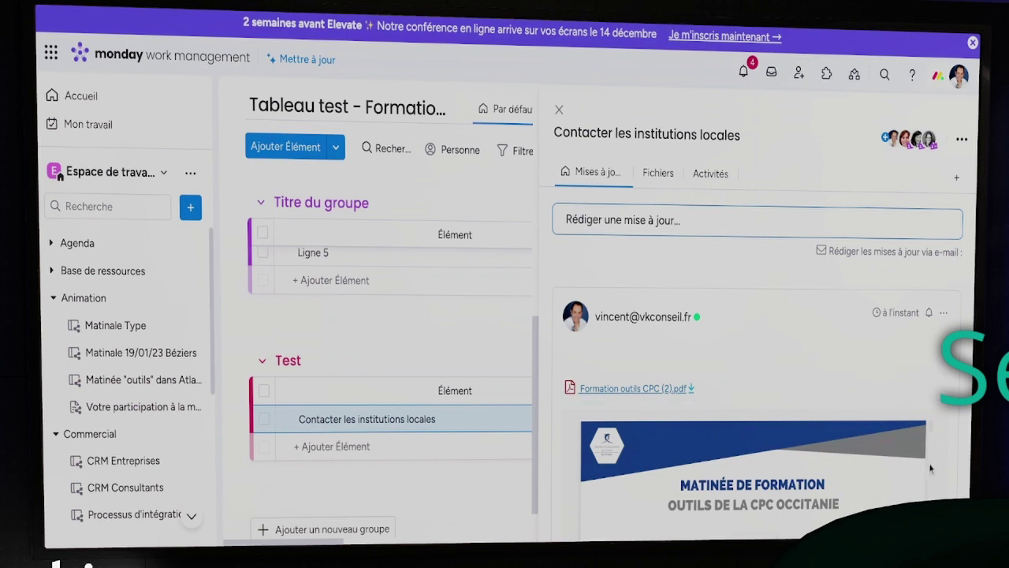
pyautogui.scroll(-1, 934, 471)
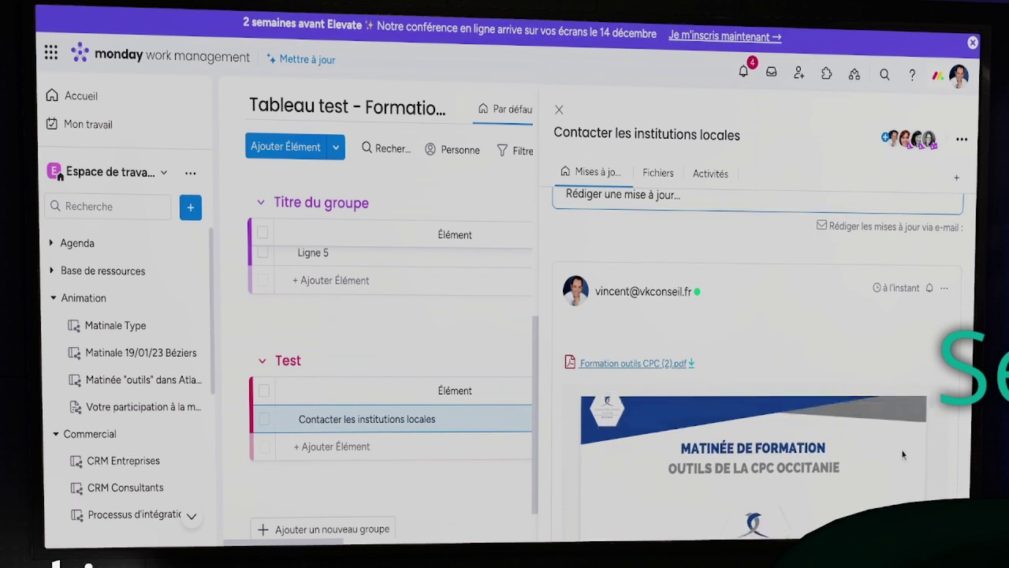
pyautogui.scroll(-5, 902, 455)
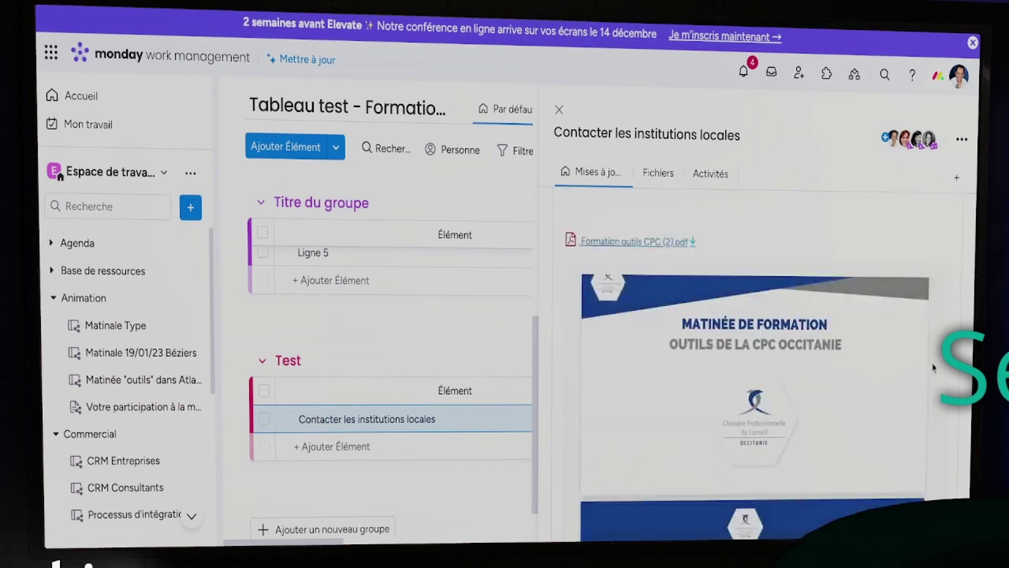
pyautogui.scroll(-3, 934, 368)
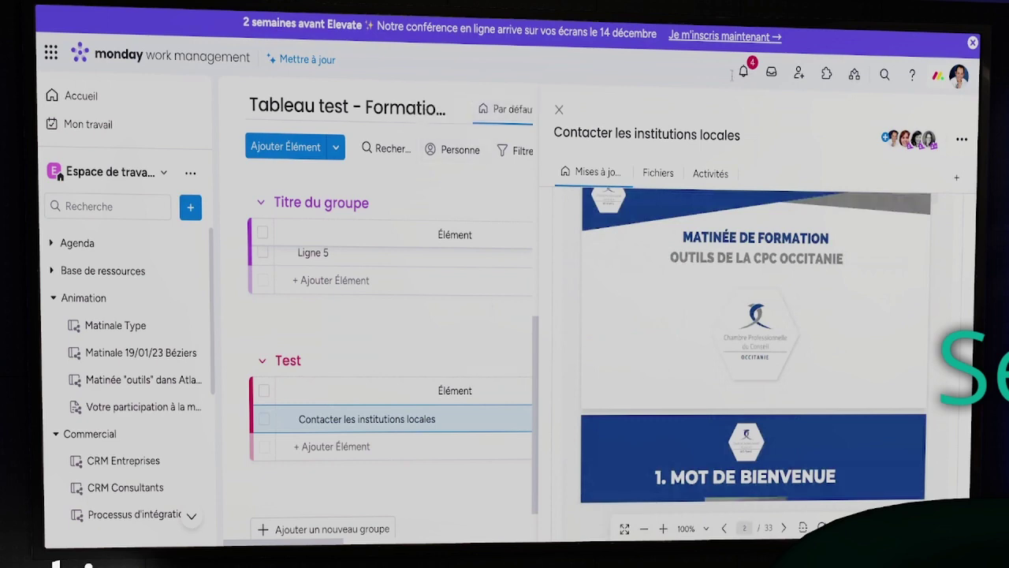
# Close the item details, then add sub-items 'Test 1' and 'Test 2' under 'Rajouter éléments et des sous éléments'
pyautogui.click(560, 110)
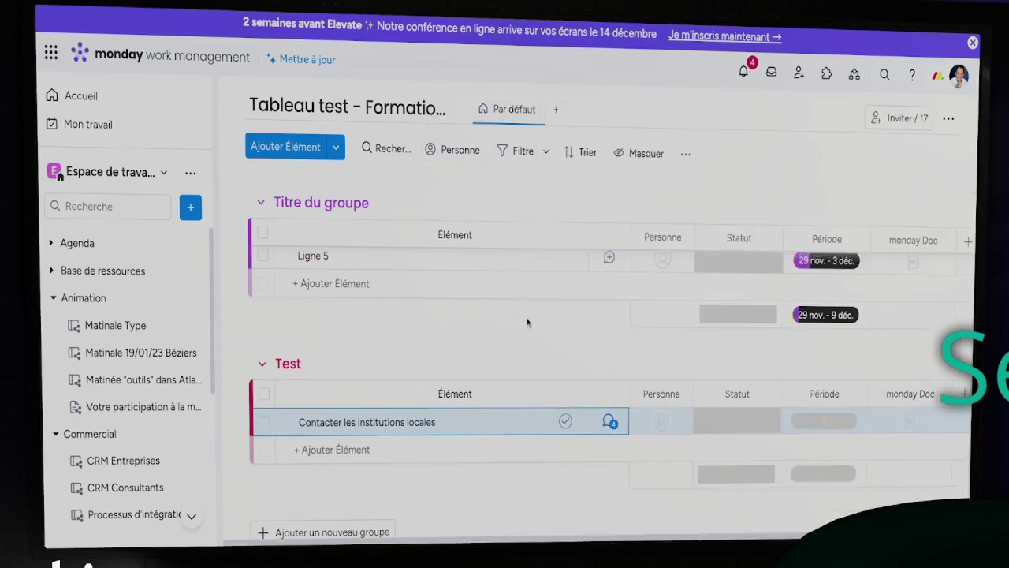
pyautogui.scroll(5, 533, 322)
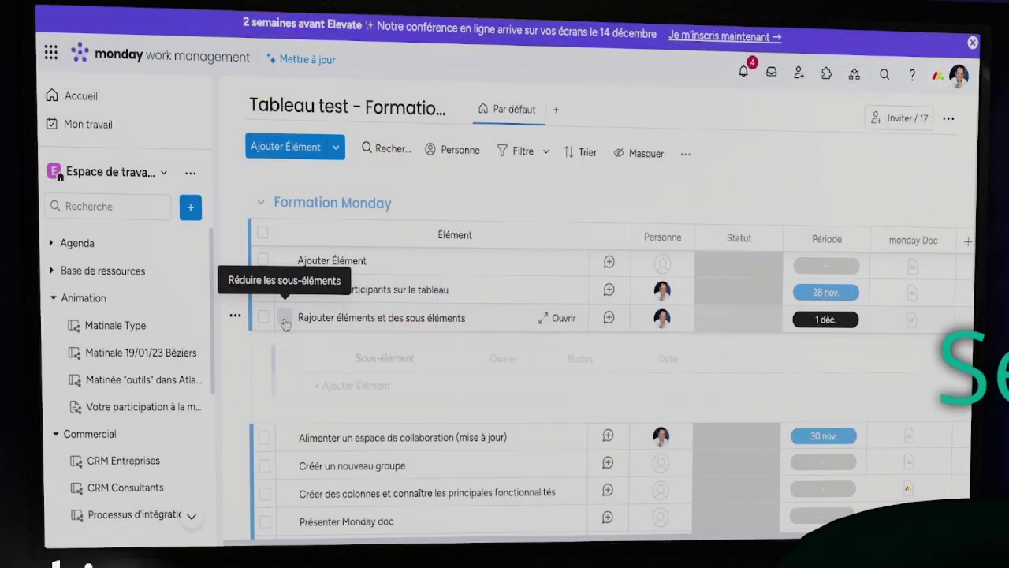
pyautogui.click(338, 385)
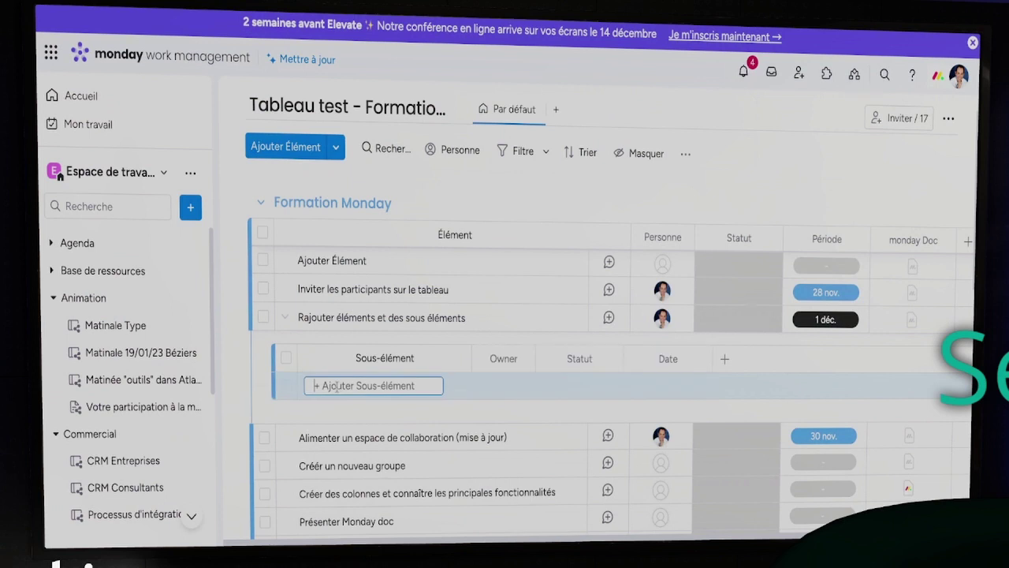
pyautogui.click(341, 385)
pyautogui.write('Test 1')
pyautogui.press('Return')
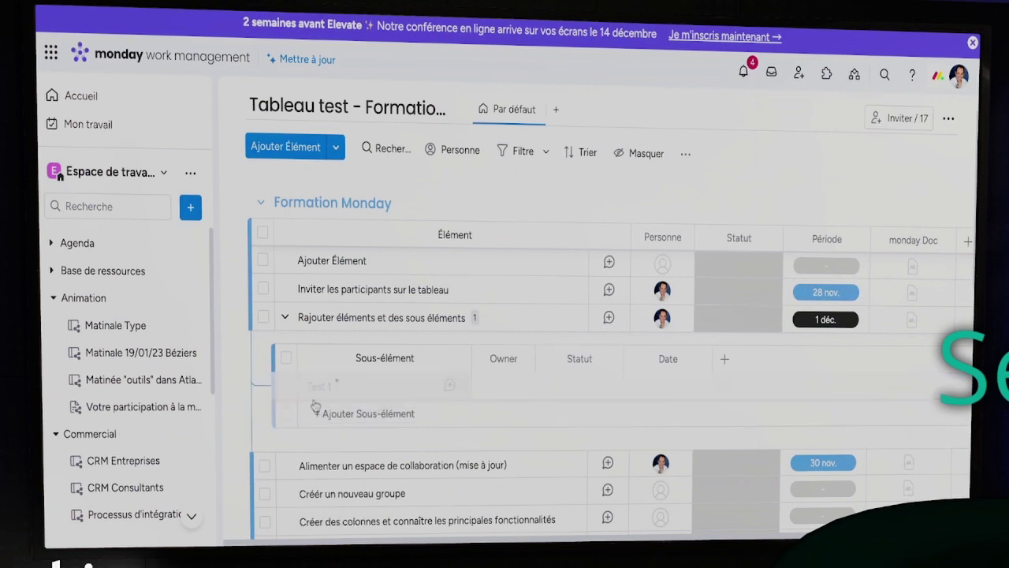
pyautogui.scroll(-1, 318, 408)
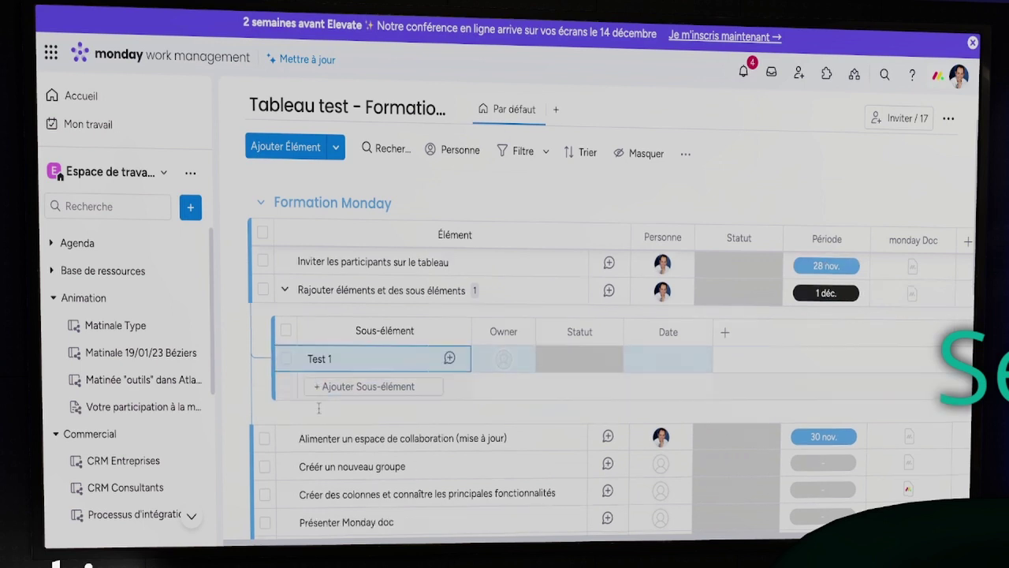
pyautogui.scroll(1, 319, 408)
pyautogui.click(345, 454)
pyautogui.write('Test 2')
pyautogui.press('Return')
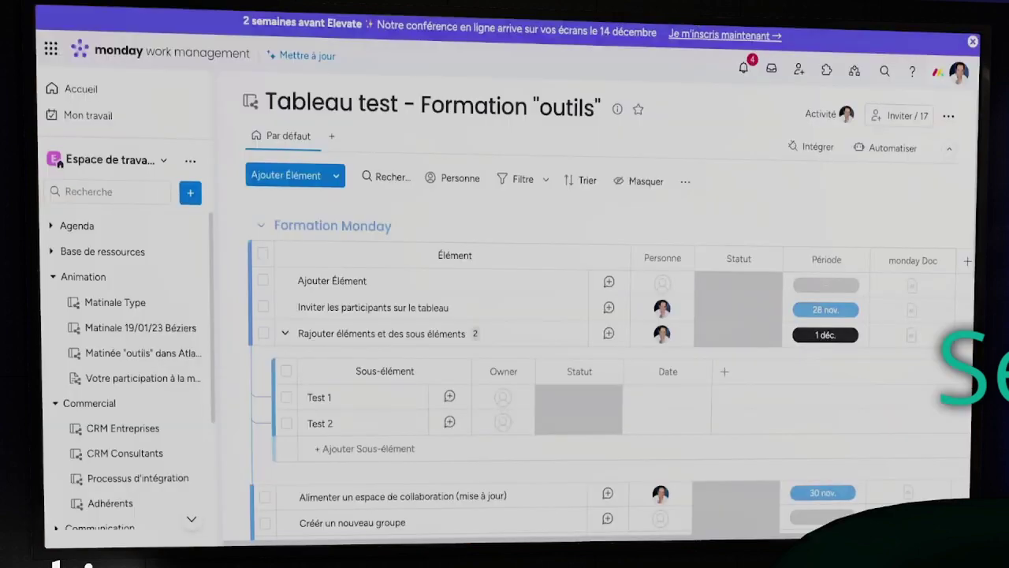
# Begin a third sub-item, then scroll across the board to review item assignees and Période dates
pyautogui.click(369, 448)
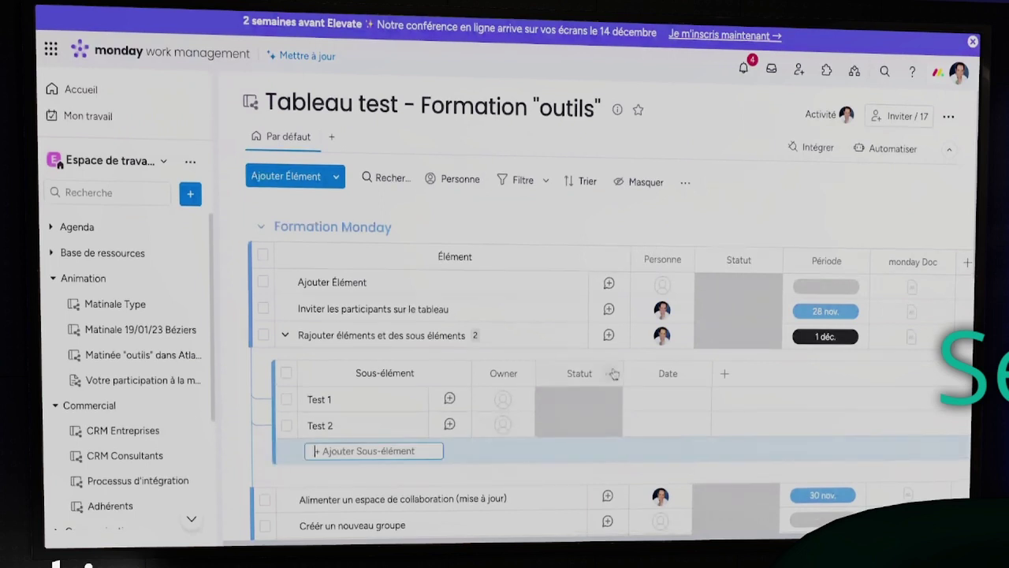
pyautogui.scroll(-1, 564, 366)
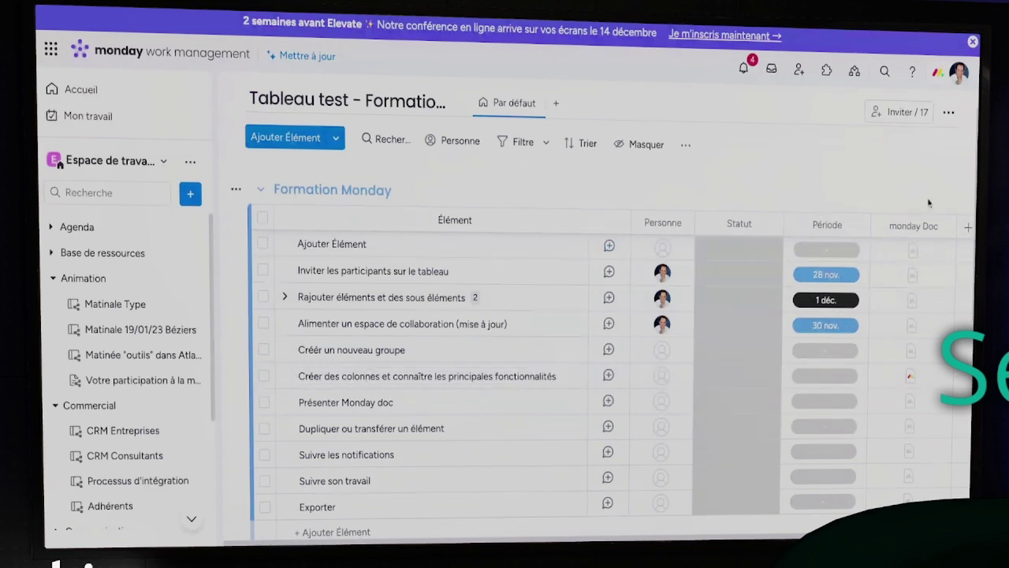
pyautogui.hscroll(1, 931, 228)
pyautogui.scroll(1, 935, 253)
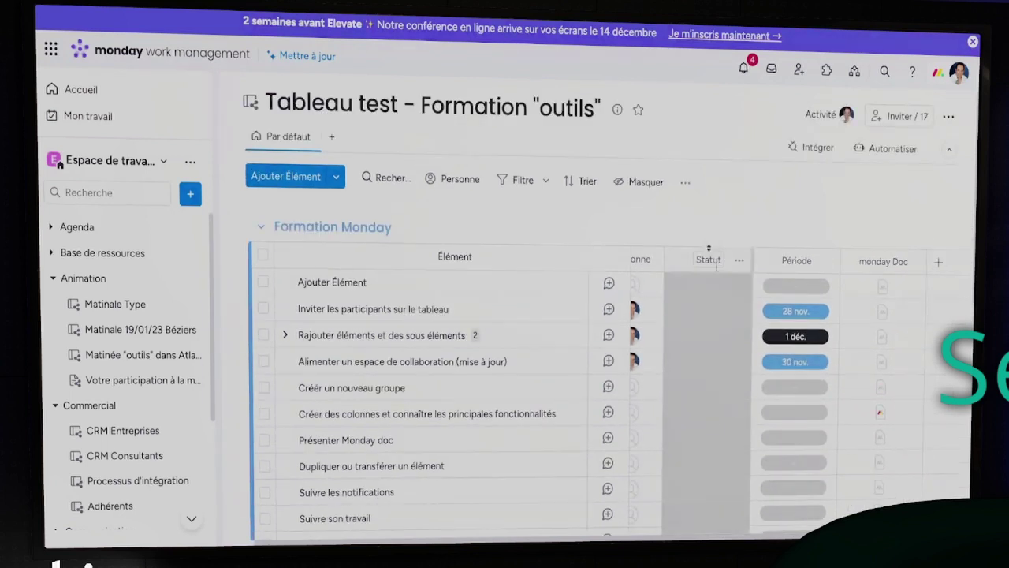
pyautogui.hscroll(-1, 721, 195)
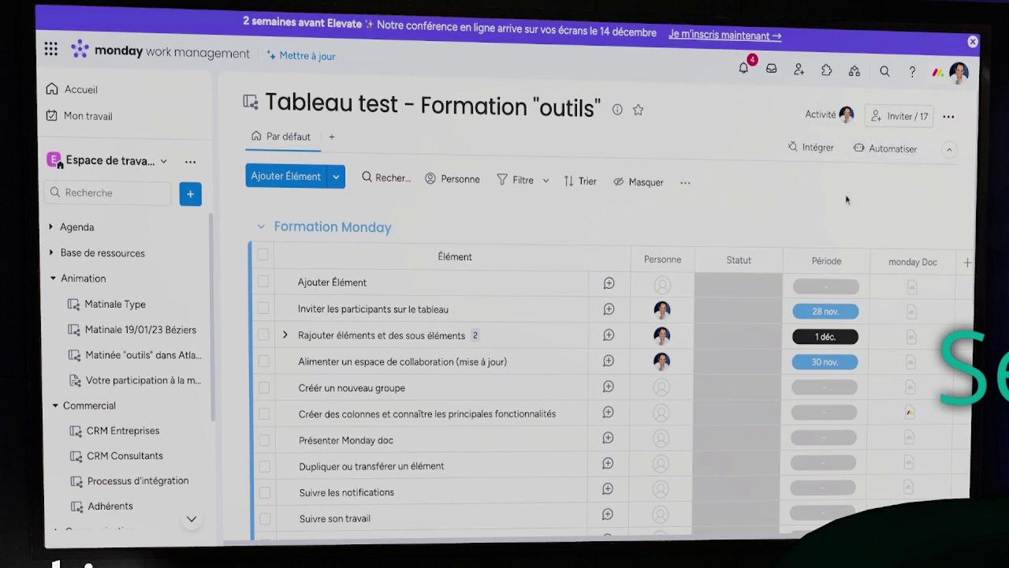
# Add a Texte column to the board and start editing the first item's cell in it
pyautogui.click(937, 263)
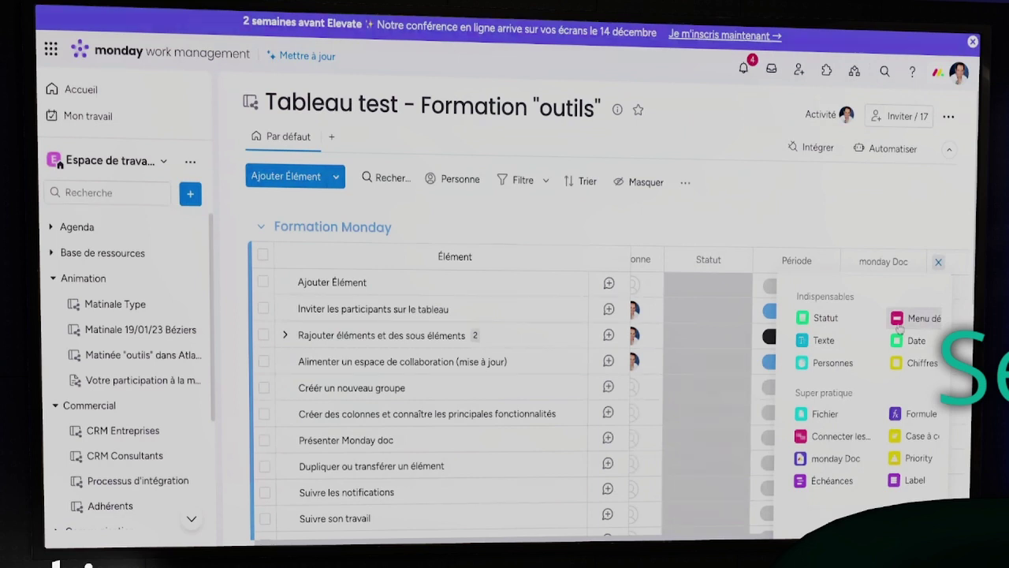
pyautogui.click(840, 345)
pyautogui.click(884, 287)
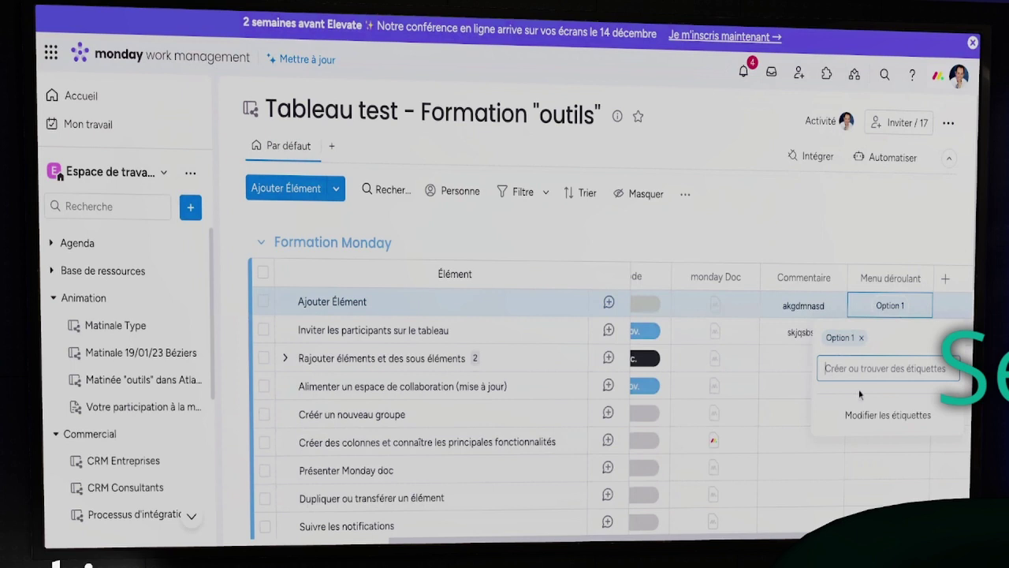
# Create an 'Option 2' tag and apply it to the first item's dropdown cell
pyautogui.write('Option')
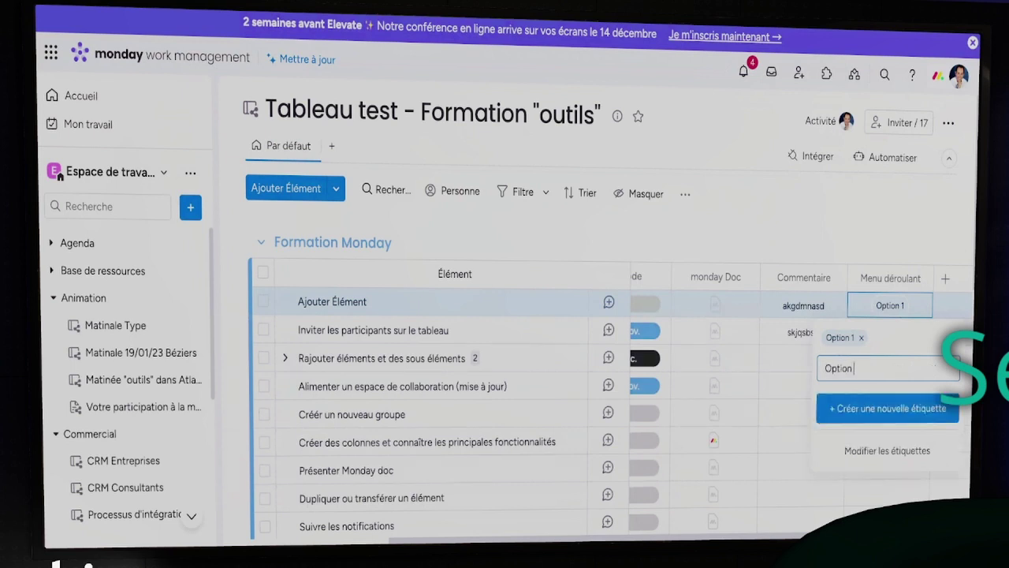
pyautogui.write(' 2')
pyautogui.click(859, 408)
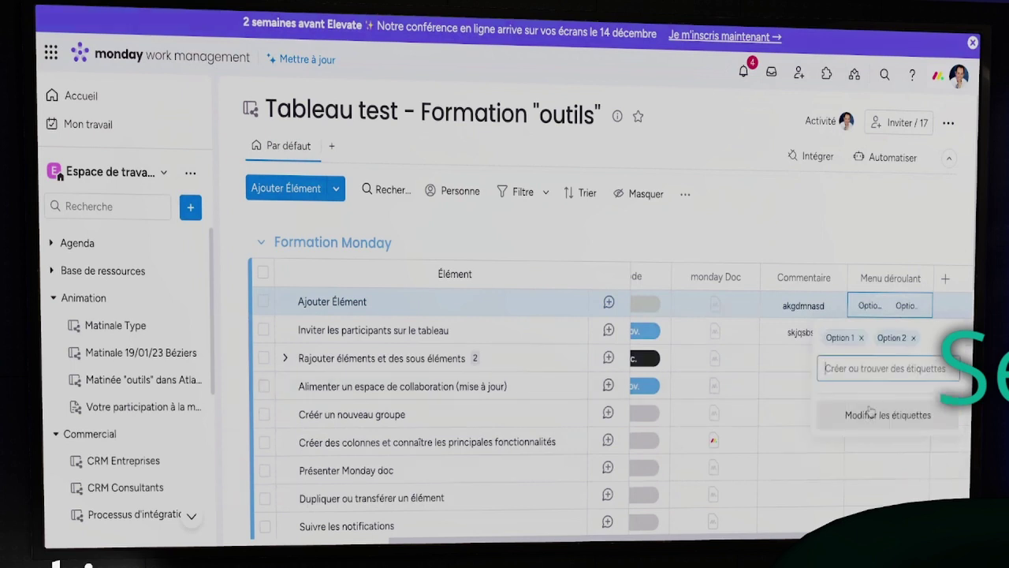
pyautogui.click(899, 248)
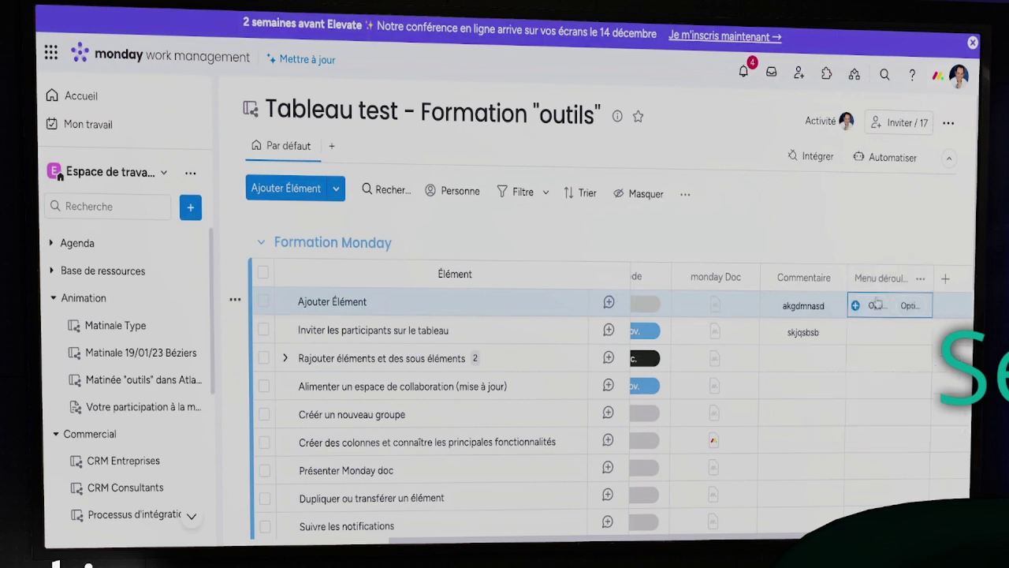
# Look at the second item's tag choices without changes, then bring up the column types menu
pyautogui.click(883, 334)
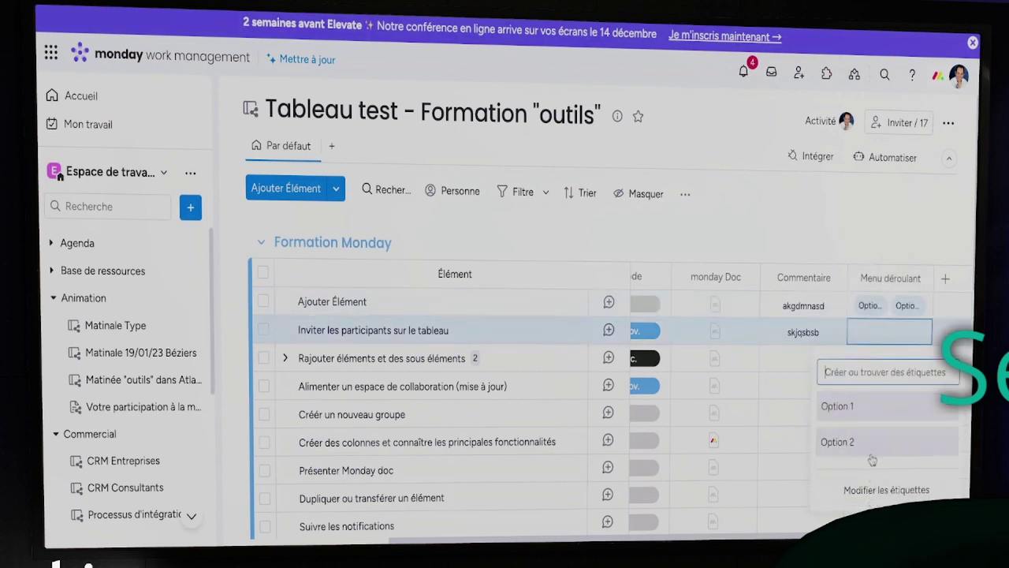
pyautogui.click(894, 210)
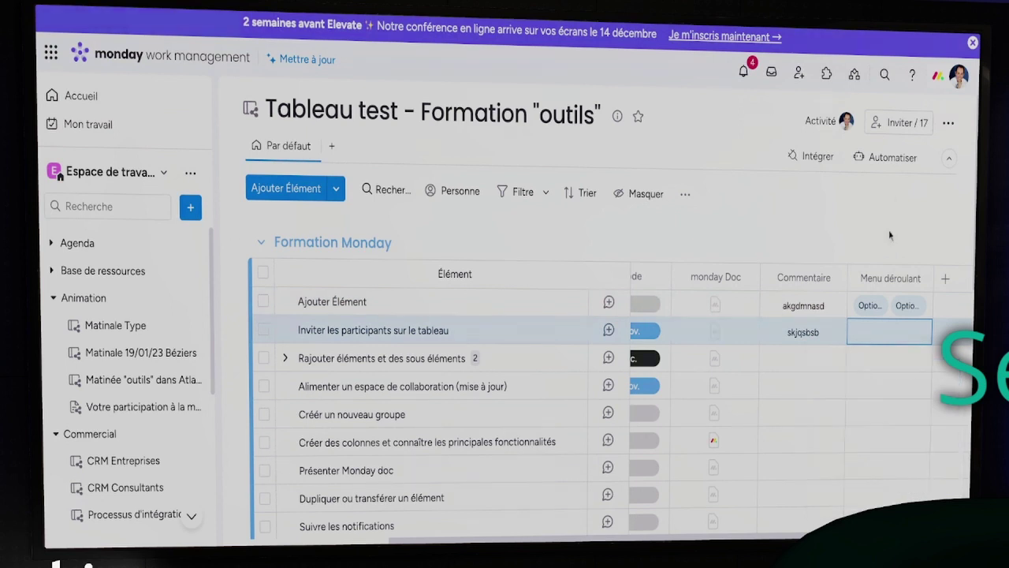
pyautogui.click(947, 281)
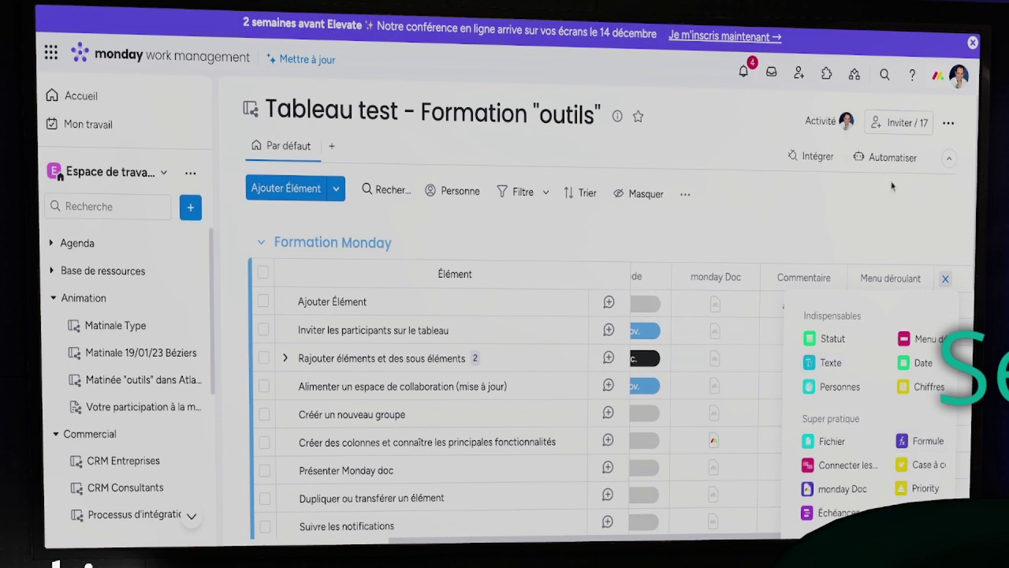
# Scroll through the 'Toutes nos colonnes' catalogue from Important down to Combinaisons
pyautogui.scroll(-1, 892, 187)
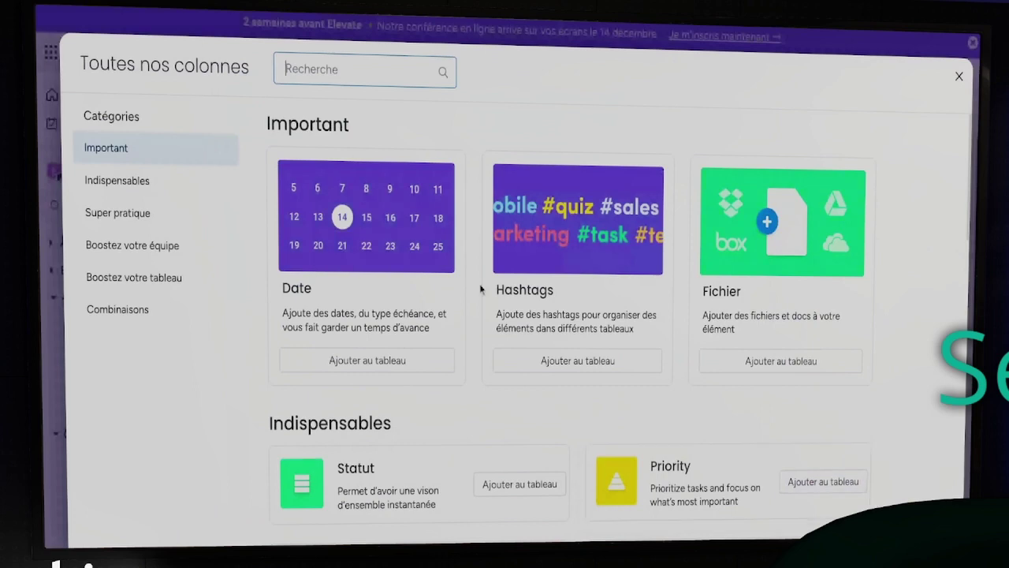
pyautogui.scroll(-15, 485, 307)
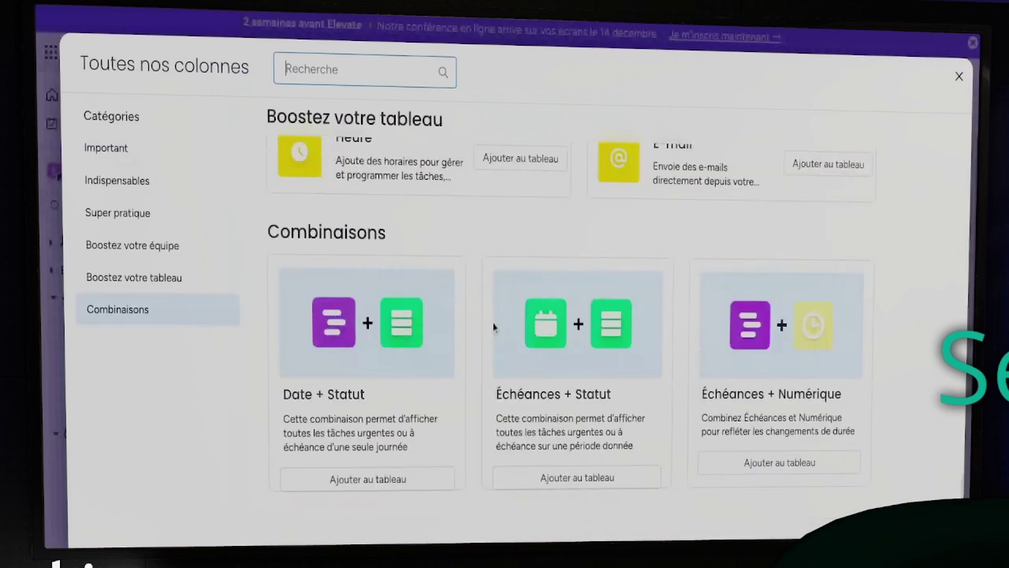
pyautogui.scroll(15, 849, 128)
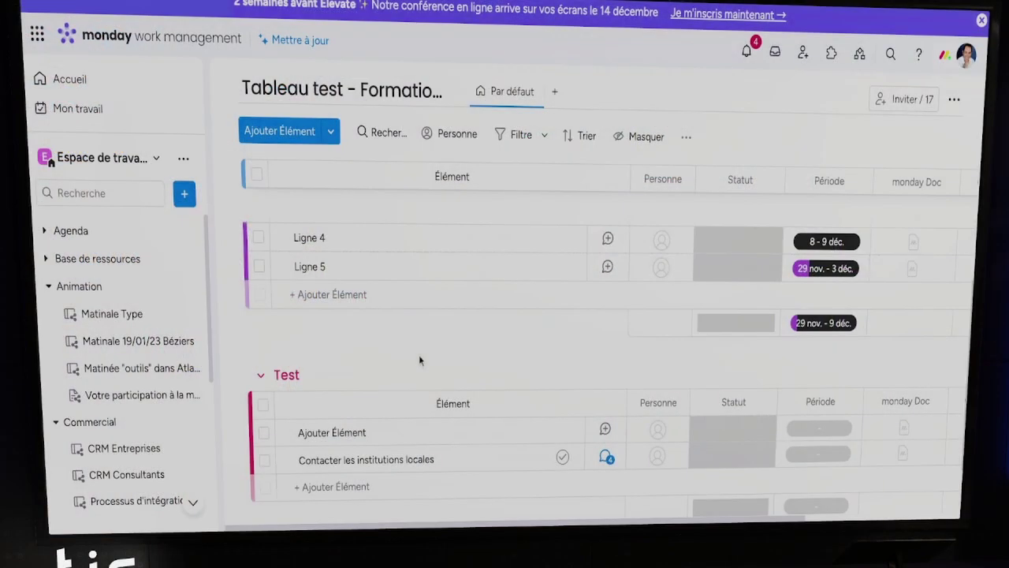
pyautogui.scroll(10, 419, 355)
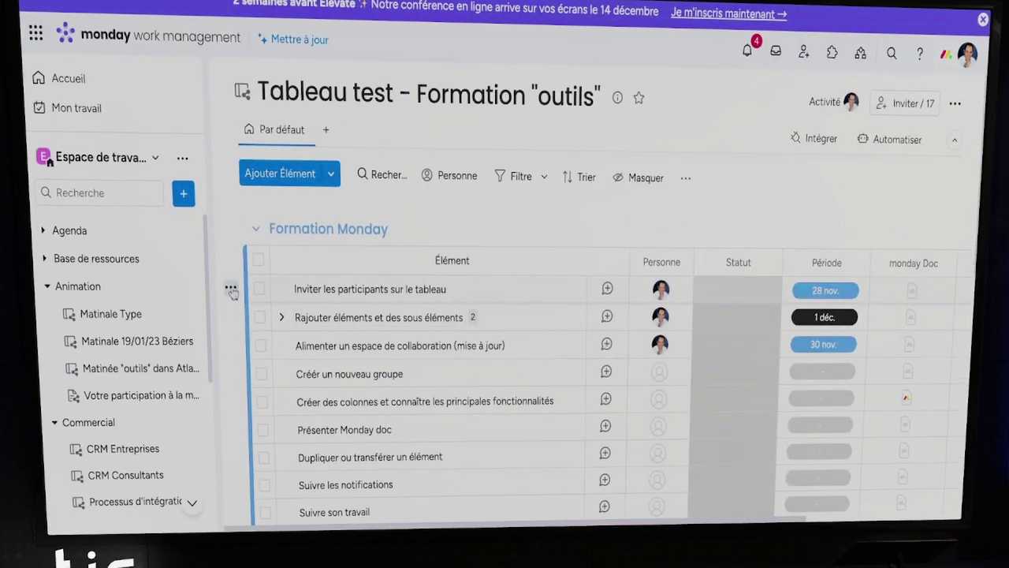
# Move the item 'Inviter les participants sur le tableau' into the Test group
pyautogui.click(232, 290)
pyautogui.moveTo(305, 301)
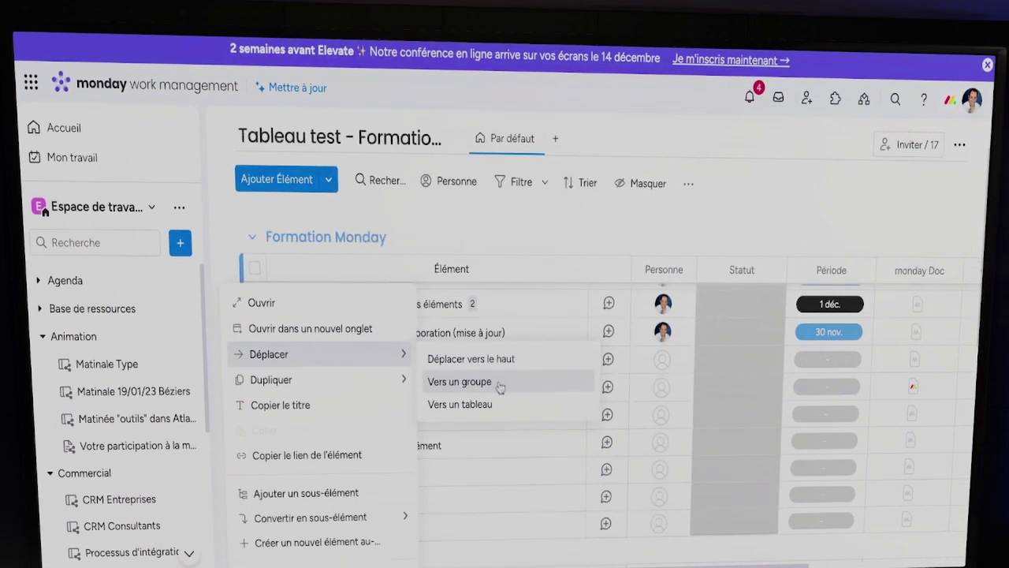
pyautogui.click(500, 384)
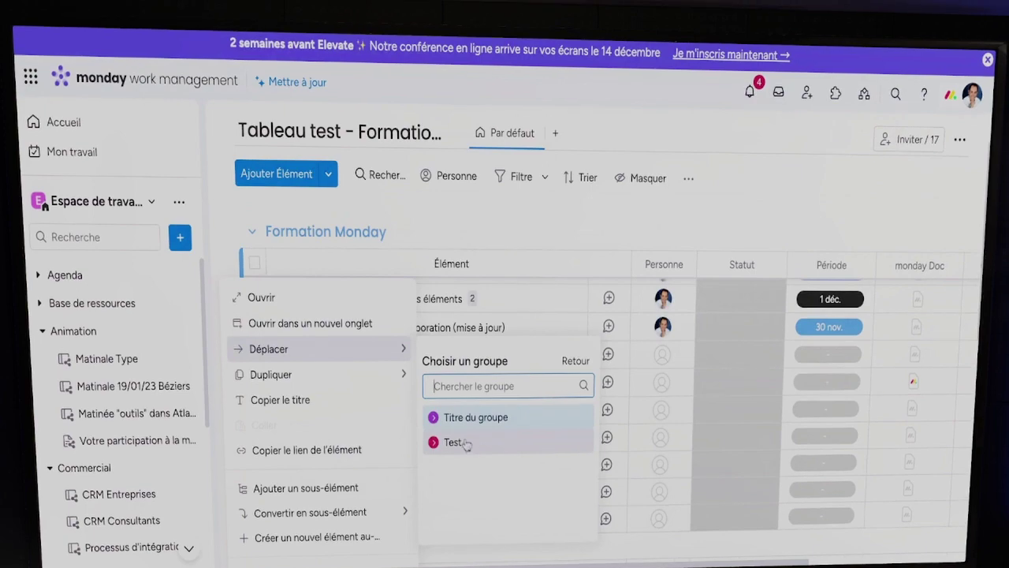
pyautogui.click(472, 439)
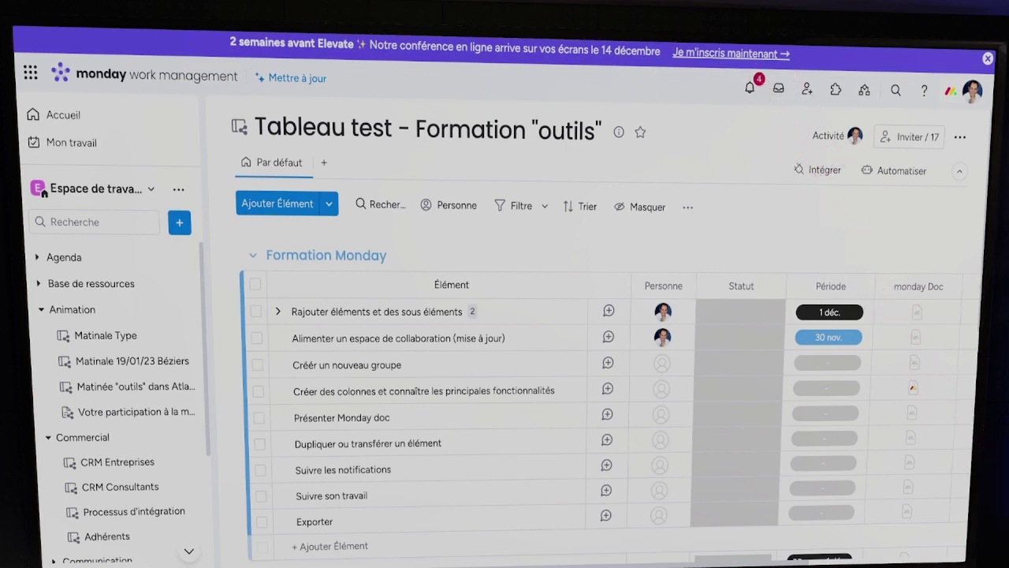
pyautogui.click(749, 91)
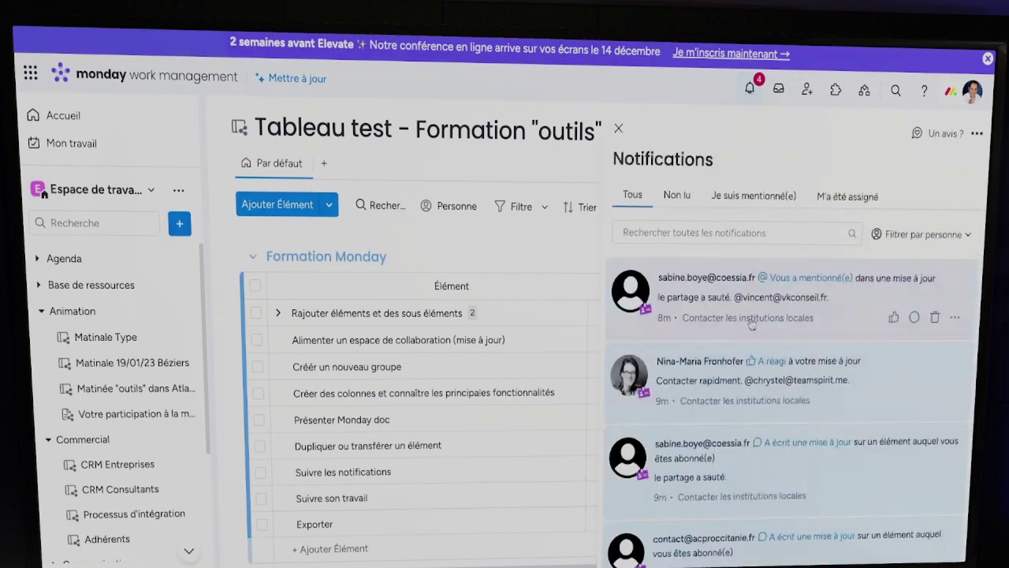
# Mark the top mention notification about 'Contacter les institutions locales' as read
pyautogui.scroll(-2, 755, 335)
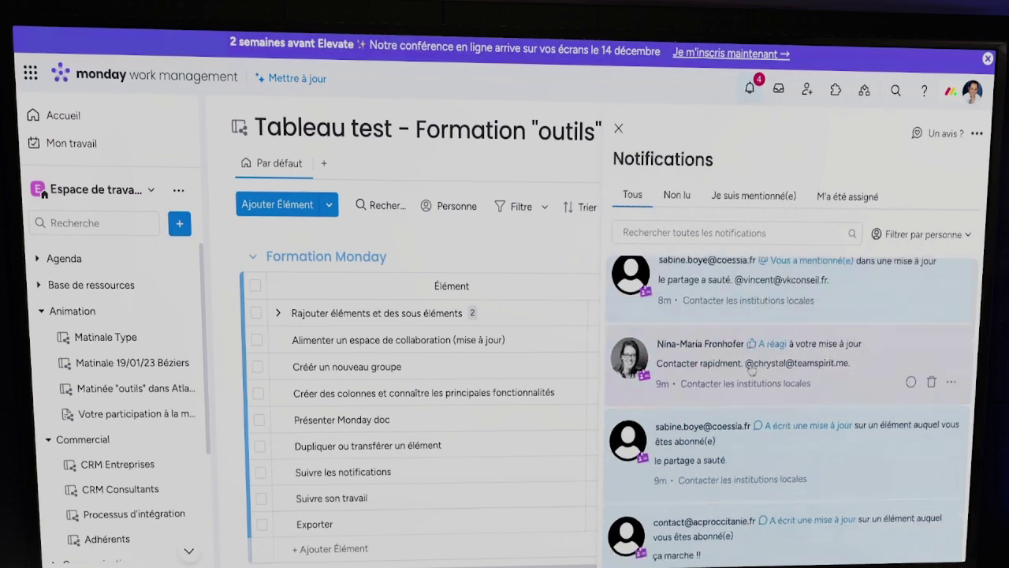
pyautogui.scroll(-8, 751, 371)
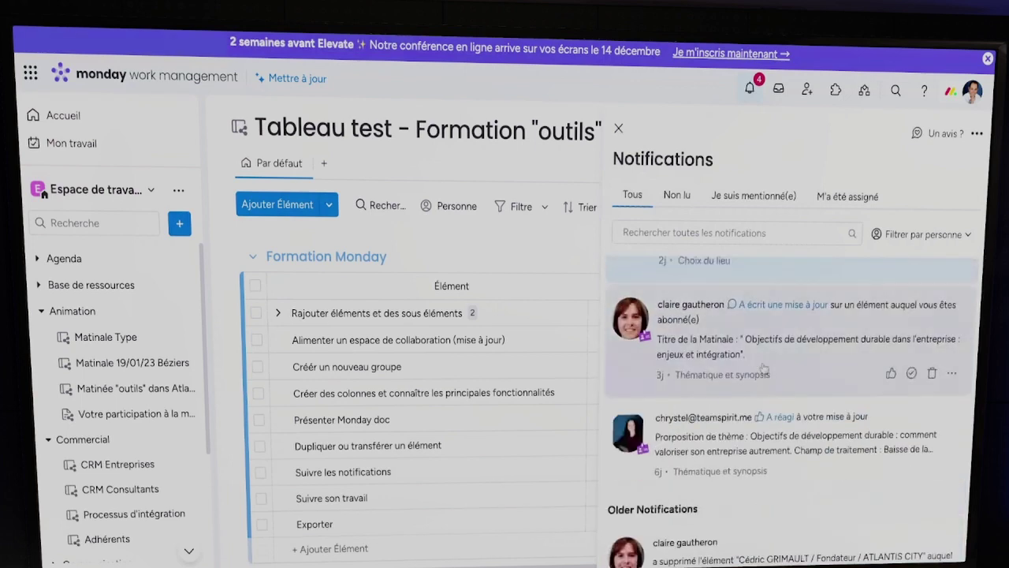
pyautogui.scroll(10, 783, 410)
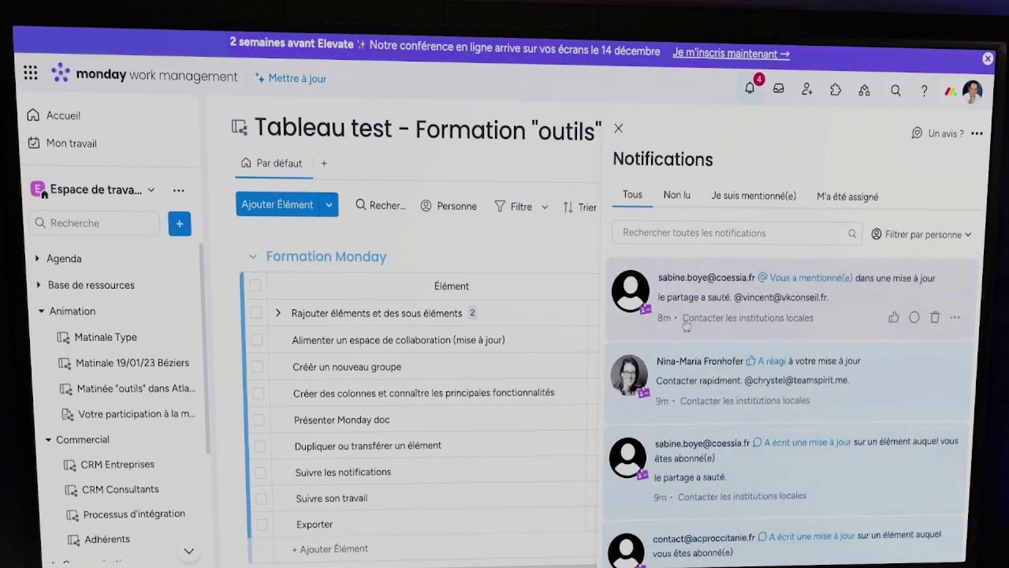
pyautogui.click(915, 322)
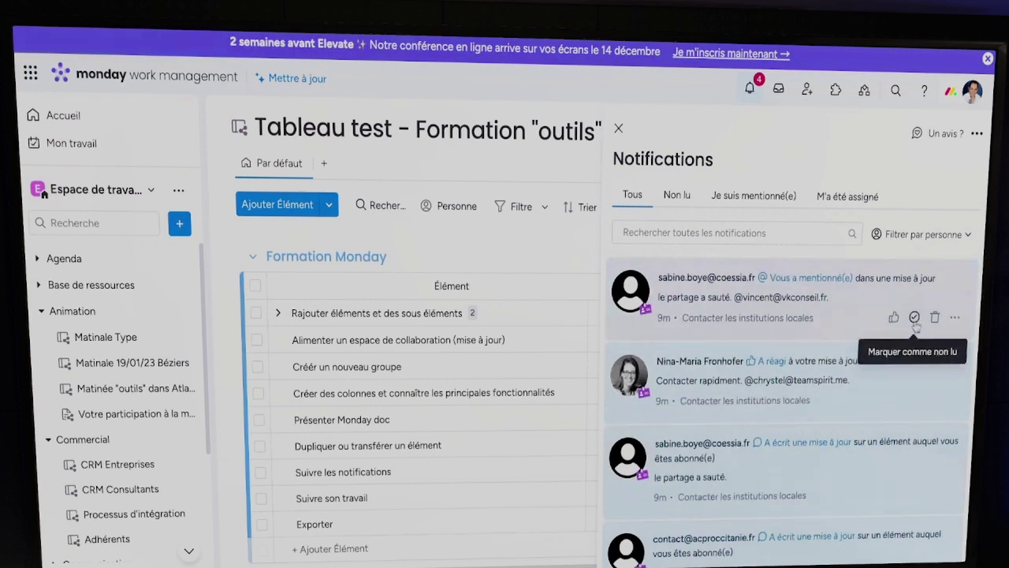
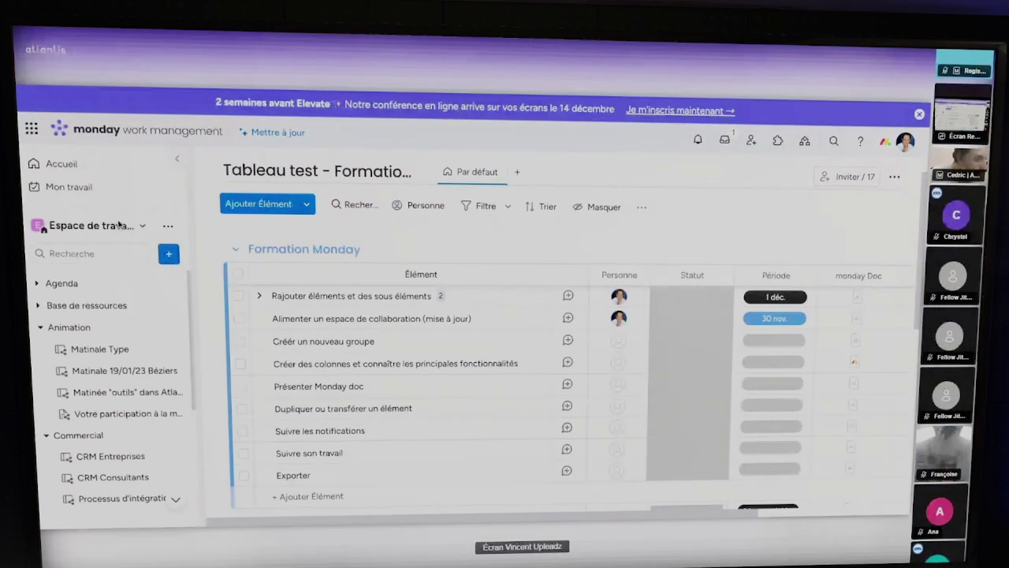
# Review your items in Mon travail across the Aujourd'hui and Cette semaine groups, then return to the board
pyautogui.click(68, 187)
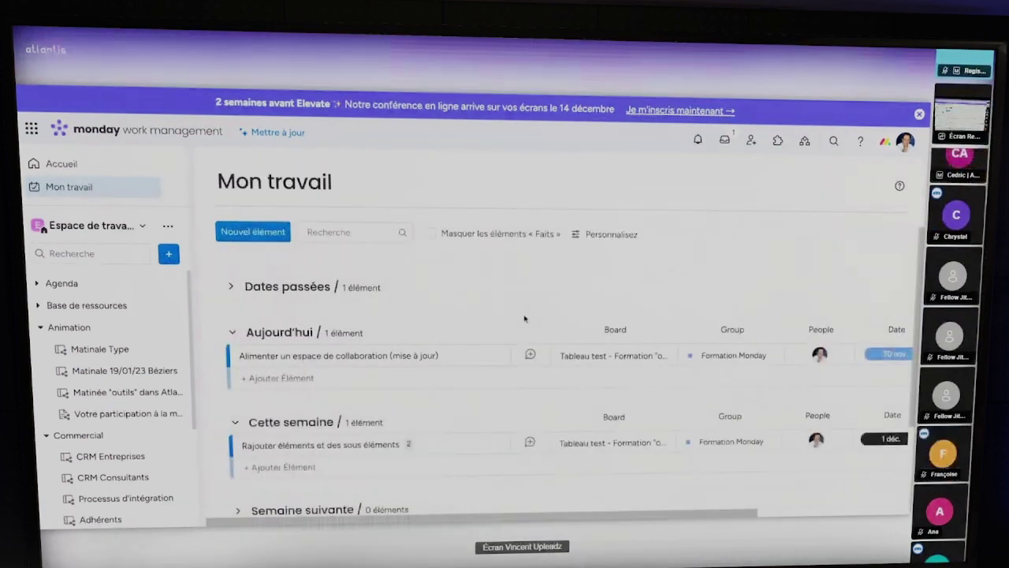
pyautogui.scroll(-1, 525, 319)
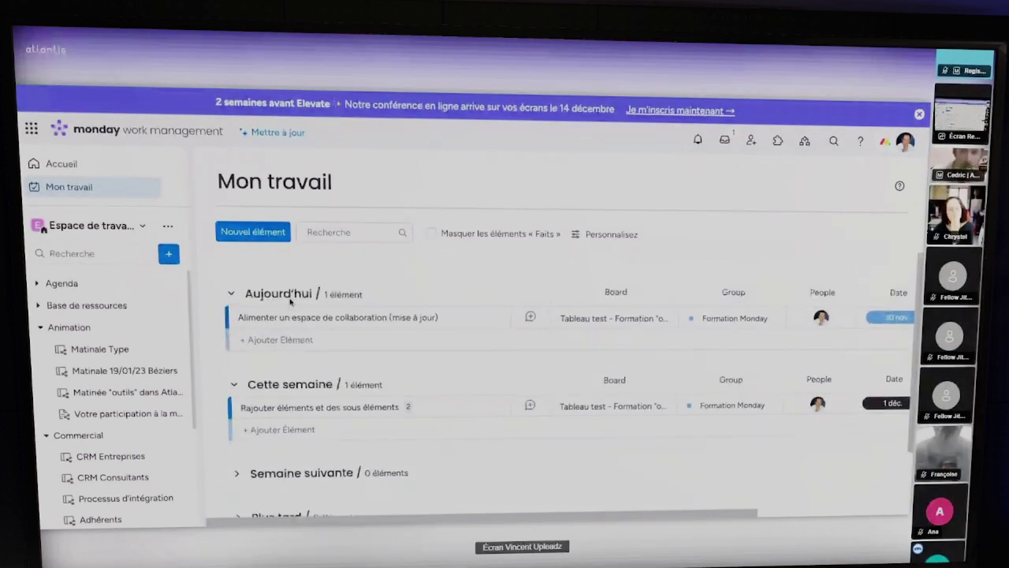
pyautogui.scroll(-1, 339, 471)
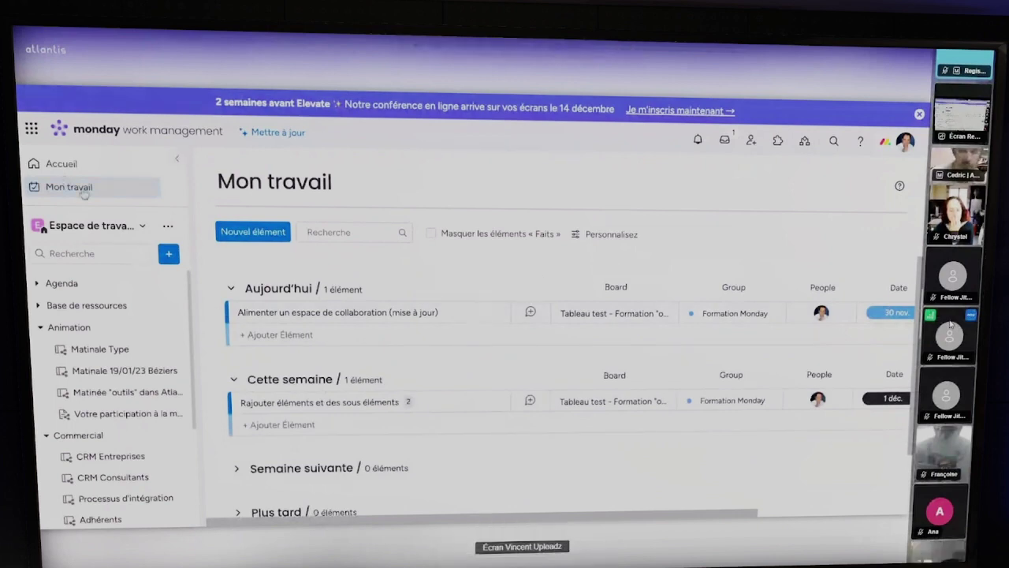
pyautogui.click(55, 187)
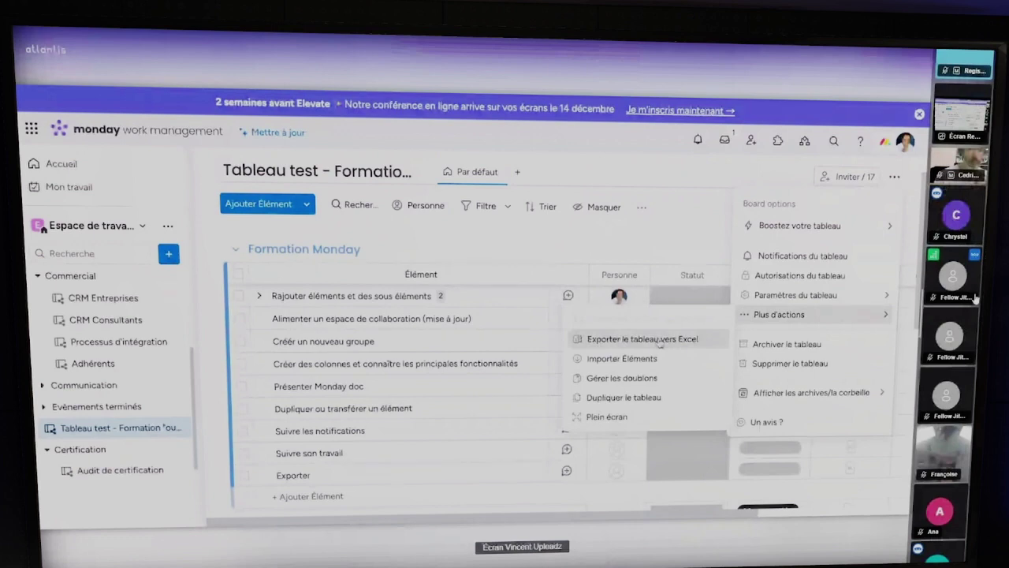
# Export 'Tableau test - Formation outils' to Excel with updates and subitems left out
pyautogui.click(659, 340)
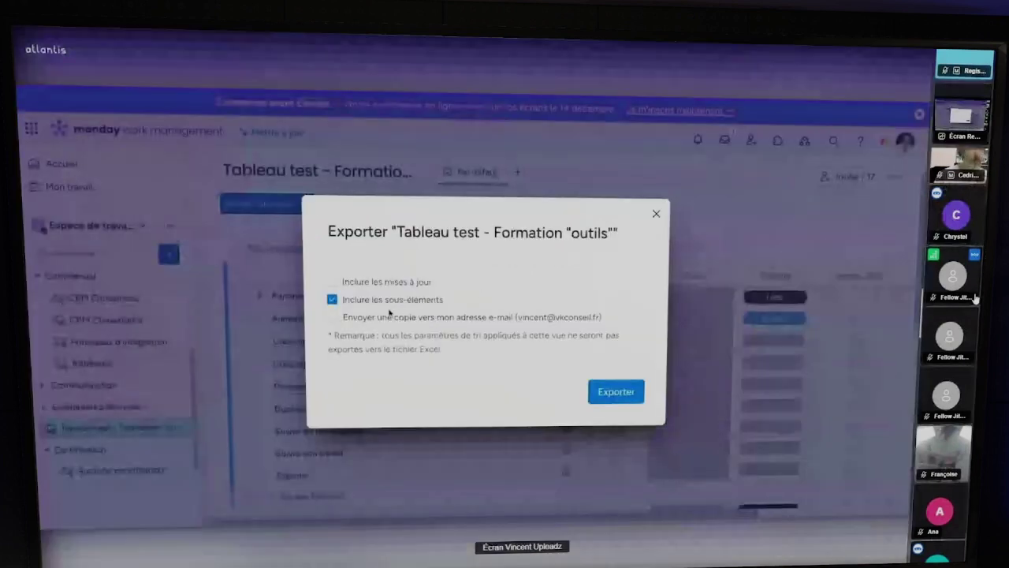
pyautogui.click(332, 282)
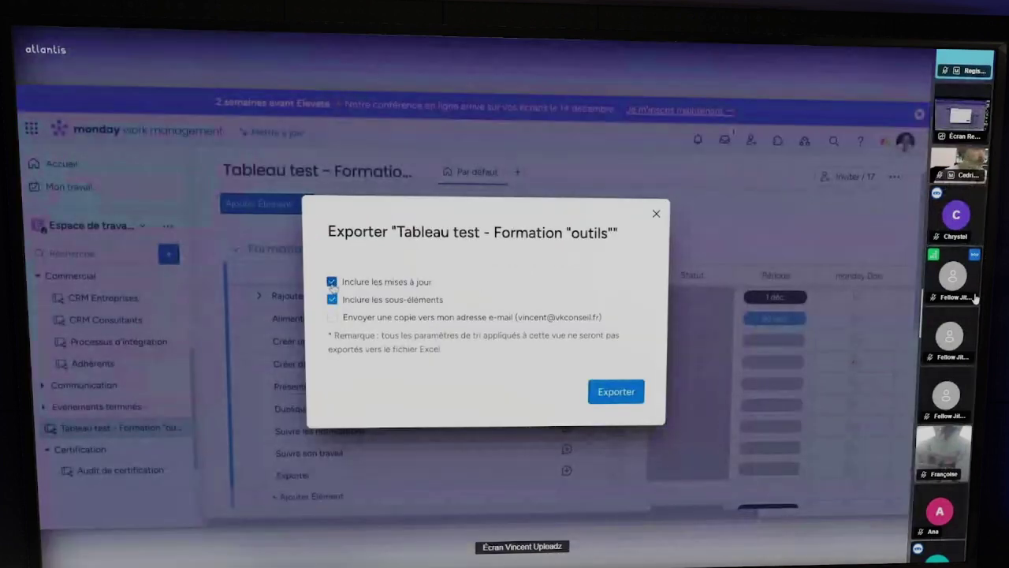
pyautogui.click(332, 282)
pyautogui.click(332, 299)
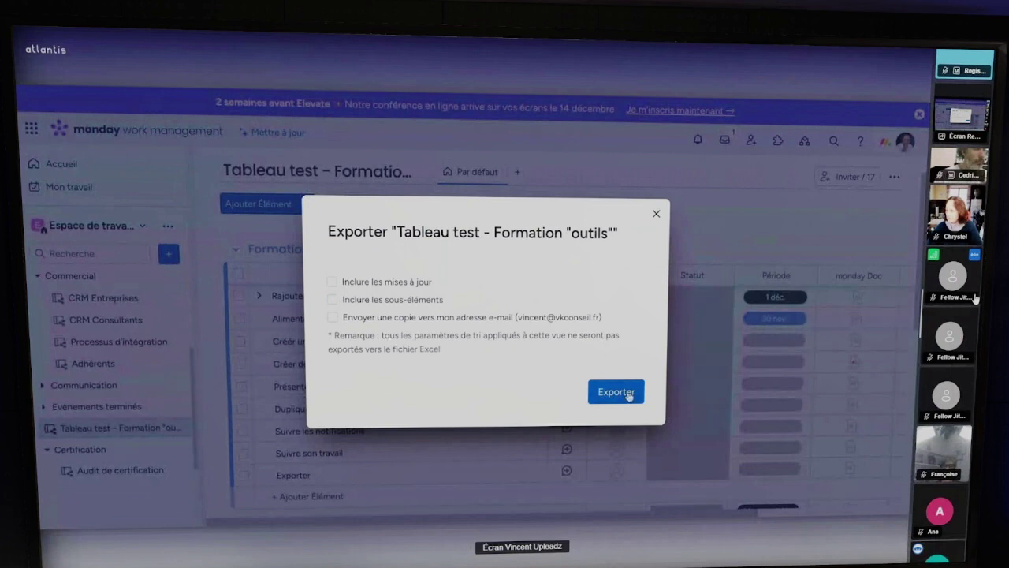
pyautogui.click(629, 394)
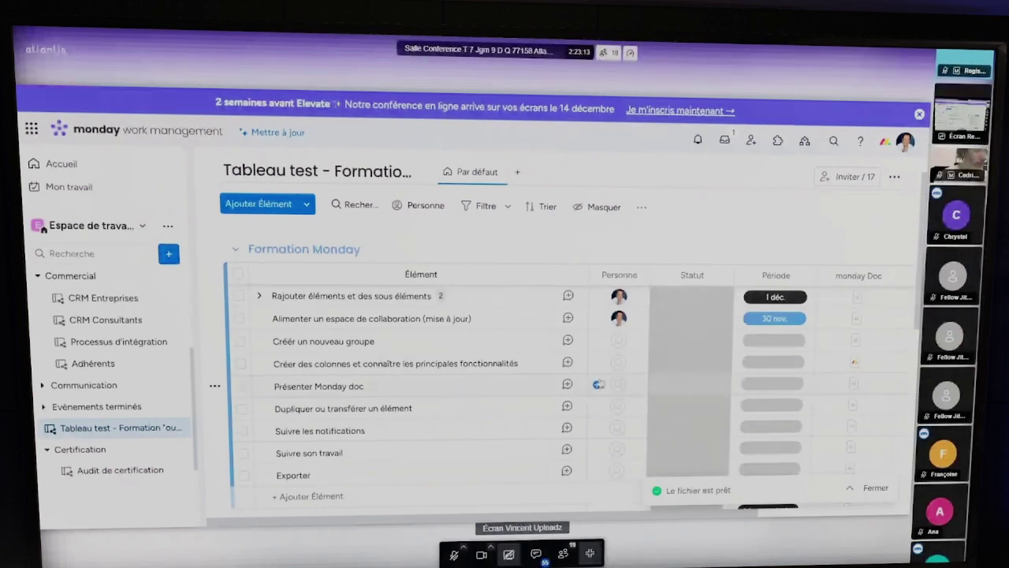
# Scroll through the nine Formation Monday items while the 'Le fichier est prêt' notice is shown
pyautogui.scroll(-1, 411, 356)
pyautogui.scroll(-2, 426, 371)
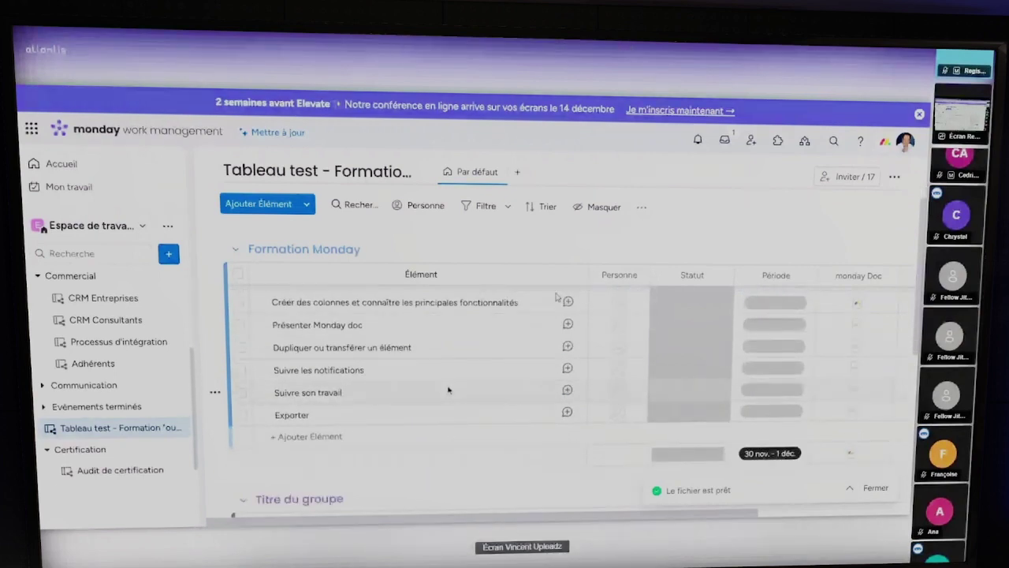
pyautogui.scroll(4, 449, 388)
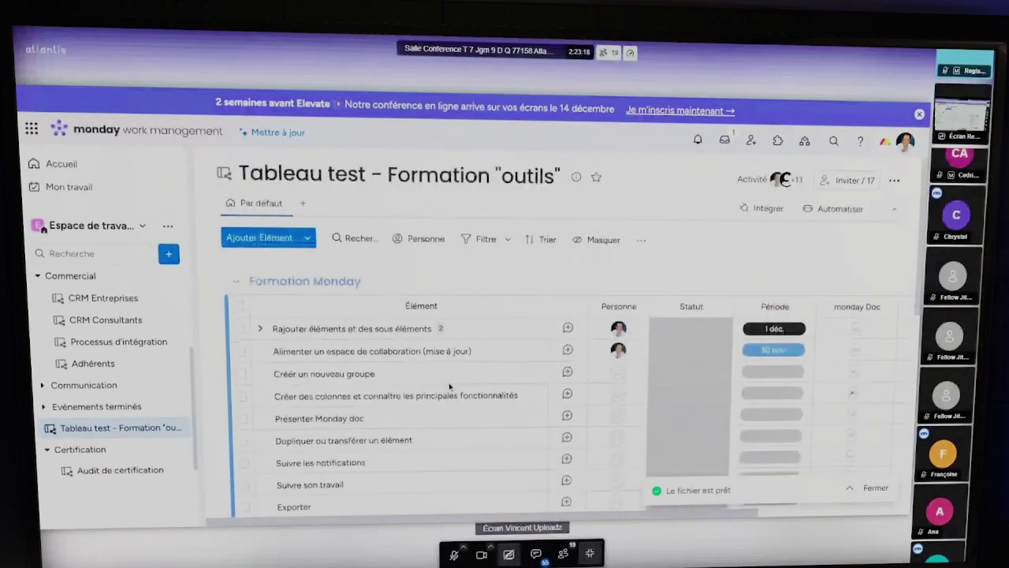
pyautogui.scroll(-1, 449, 385)
pyautogui.scroll(1, 506, 370)
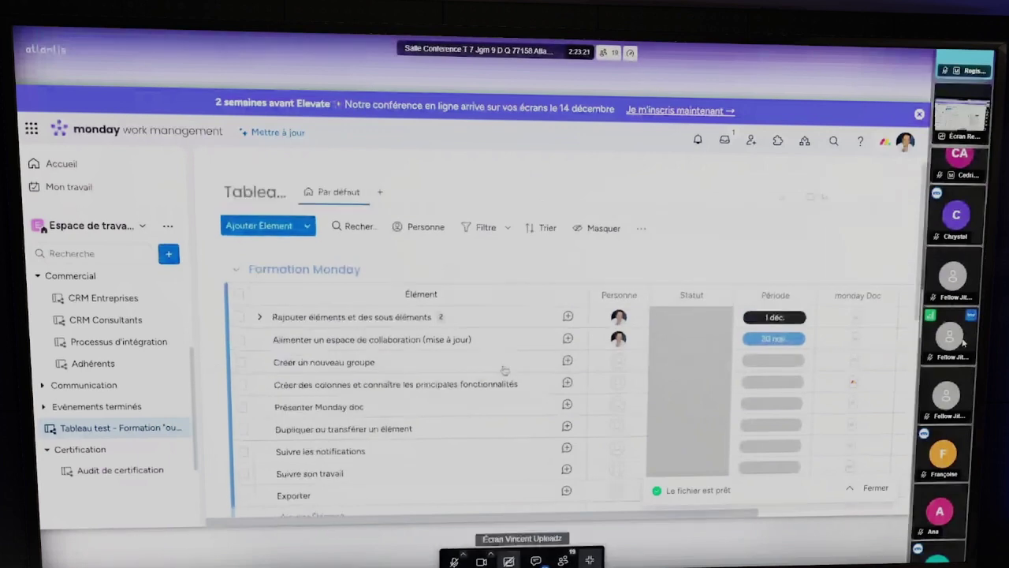
pyautogui.scroll(1, 504, 371)
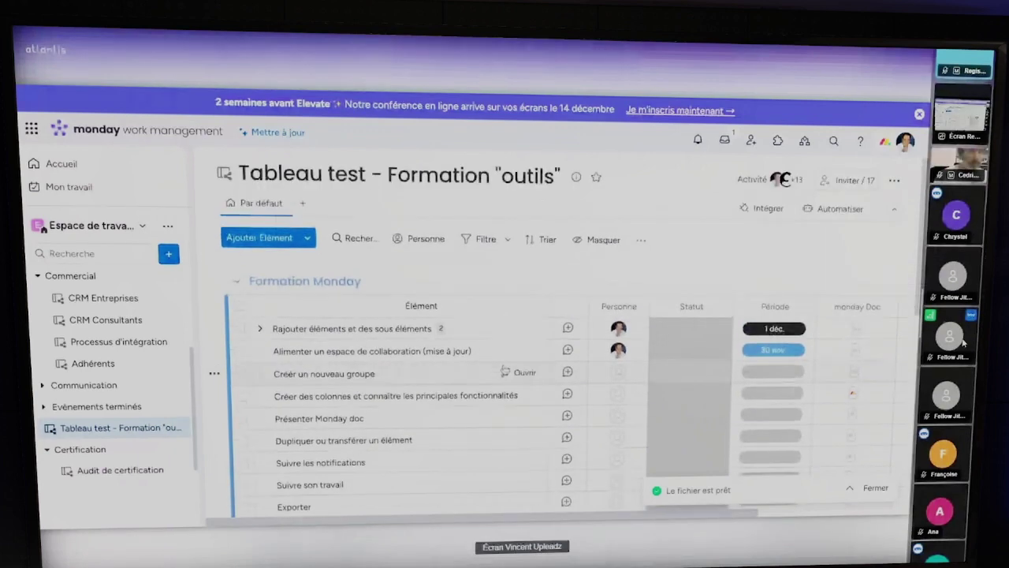